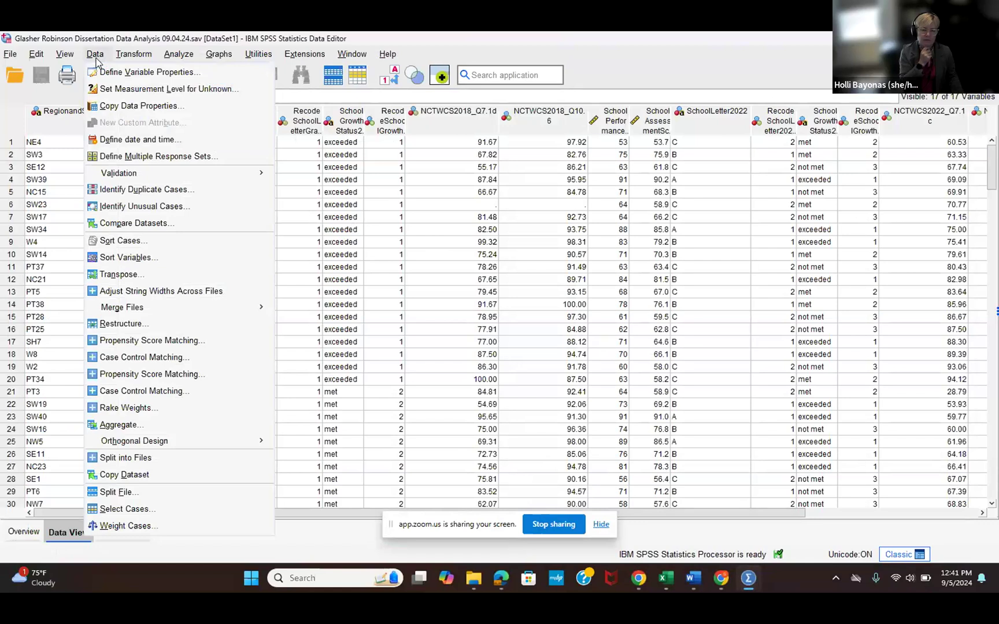
- Set Split File to organize output by groups based on the 2018 Recode School Letter variable
{"action": "left_click", "coordinate": [152, 497]}
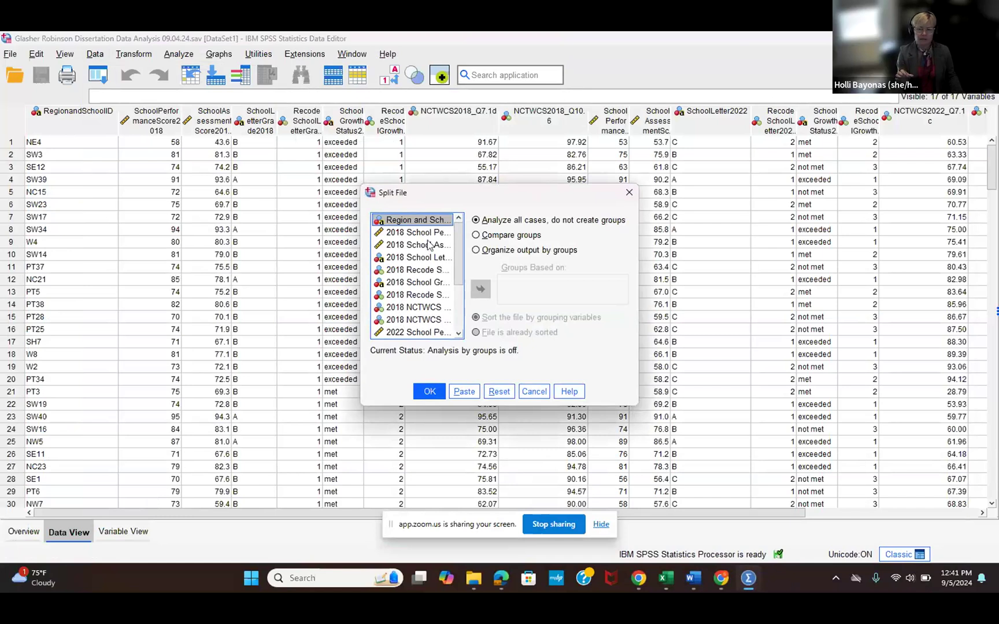
{"action": "left_click", "coordinate": [476, 251]}
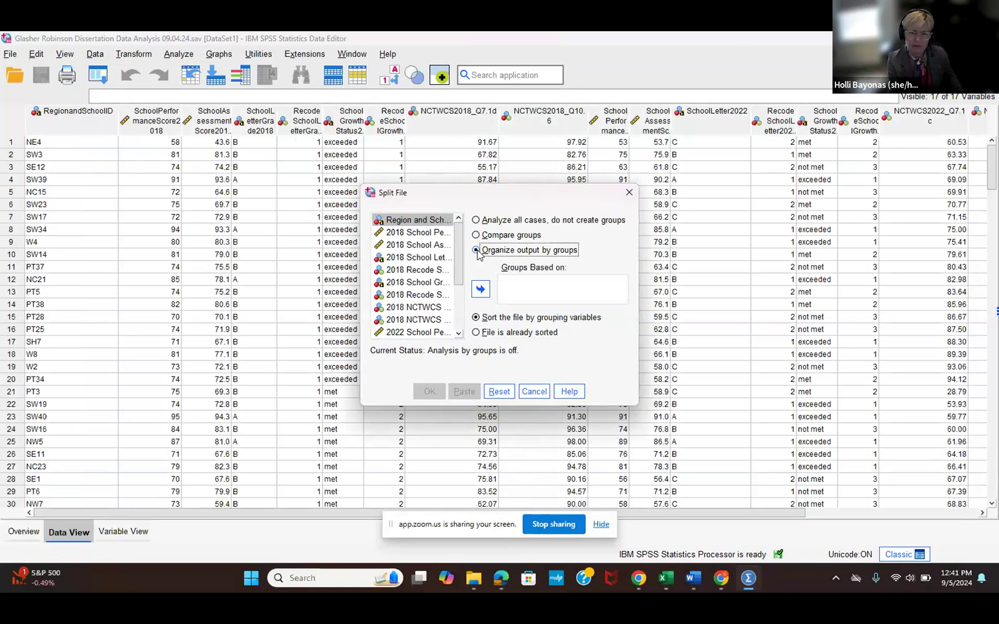
{"action": "left_click", "coordinate": [476, 252]}
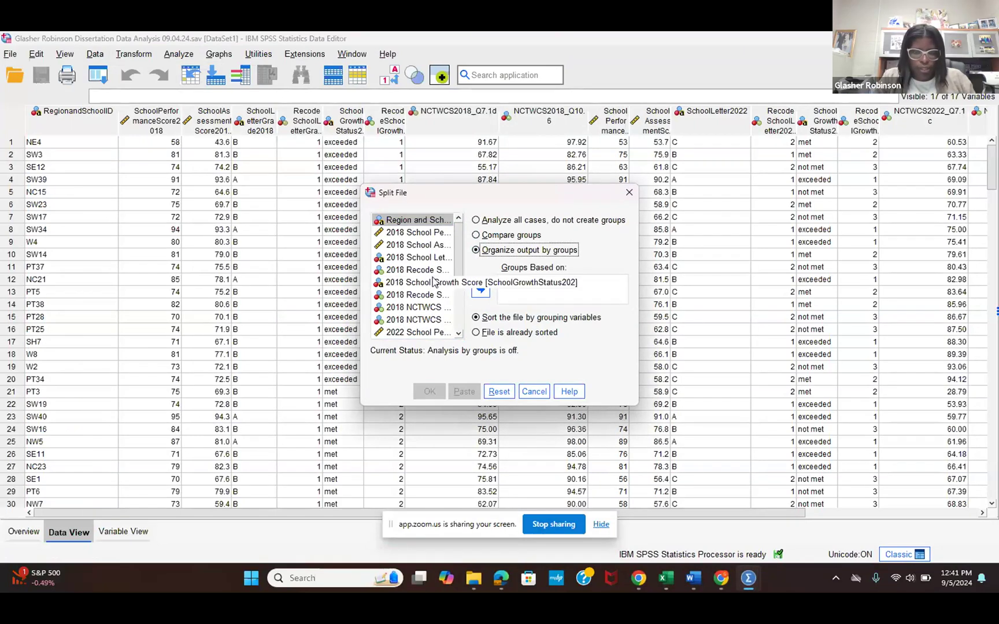
{"action": "left_click", "coordinate": [432, 271]}
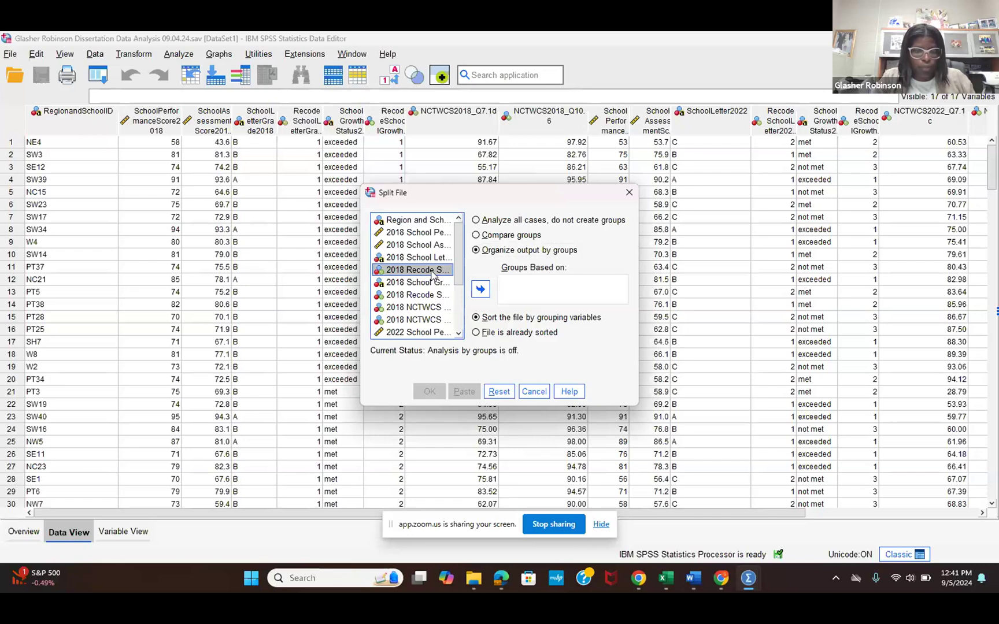
{"action": "left_click", "coordinate": [481, 290]}
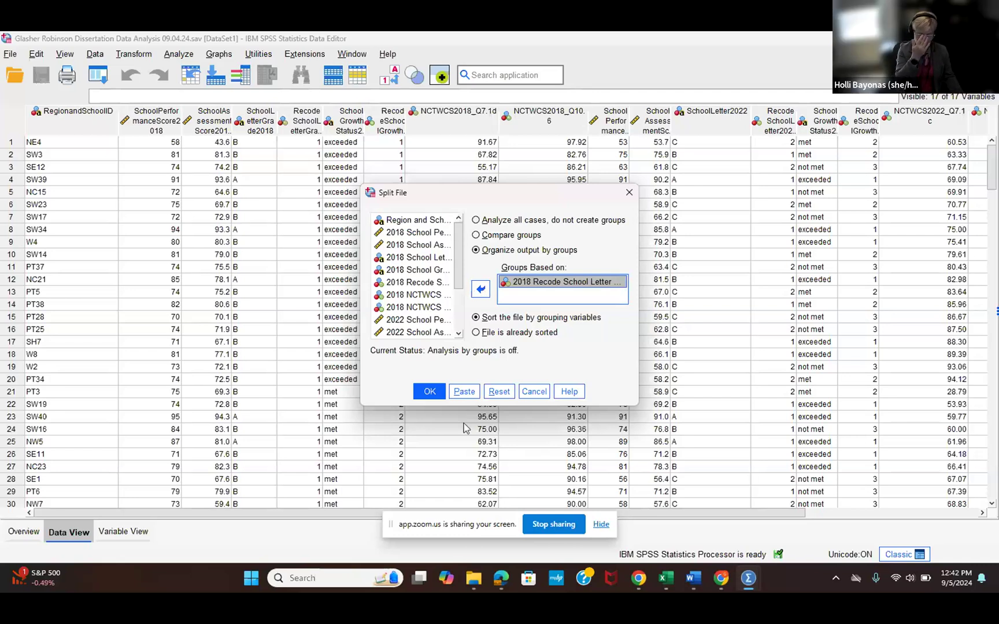
- Switch to the dissertation proposal in Word and review the RQ3 row in the continued part of Table 3
{"action": "mouse_move", "coordinate": [693, 578]}
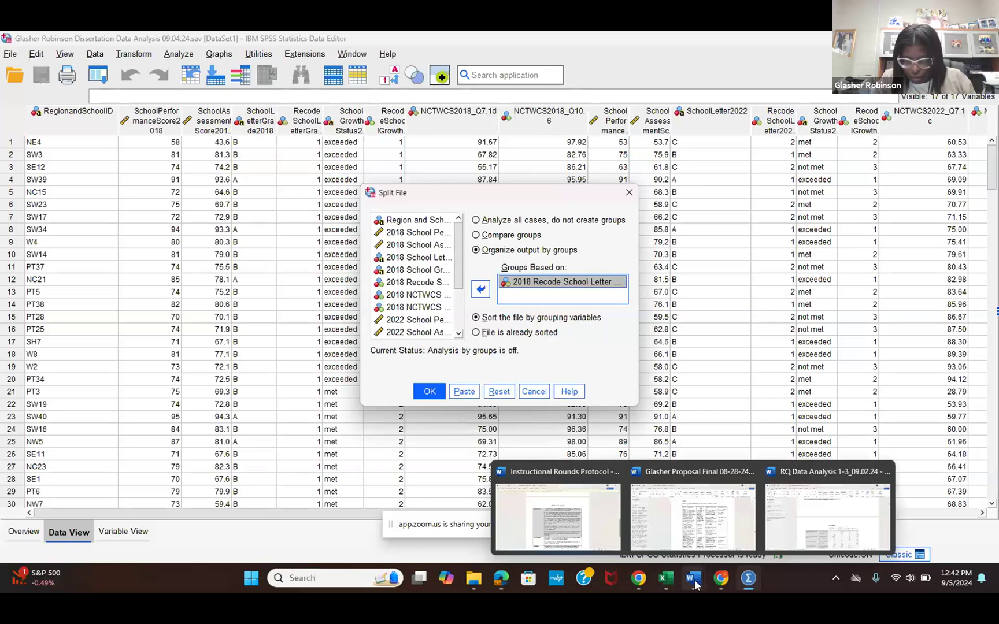
{"action": "mouse_move", "coordinate": [792, 509]}
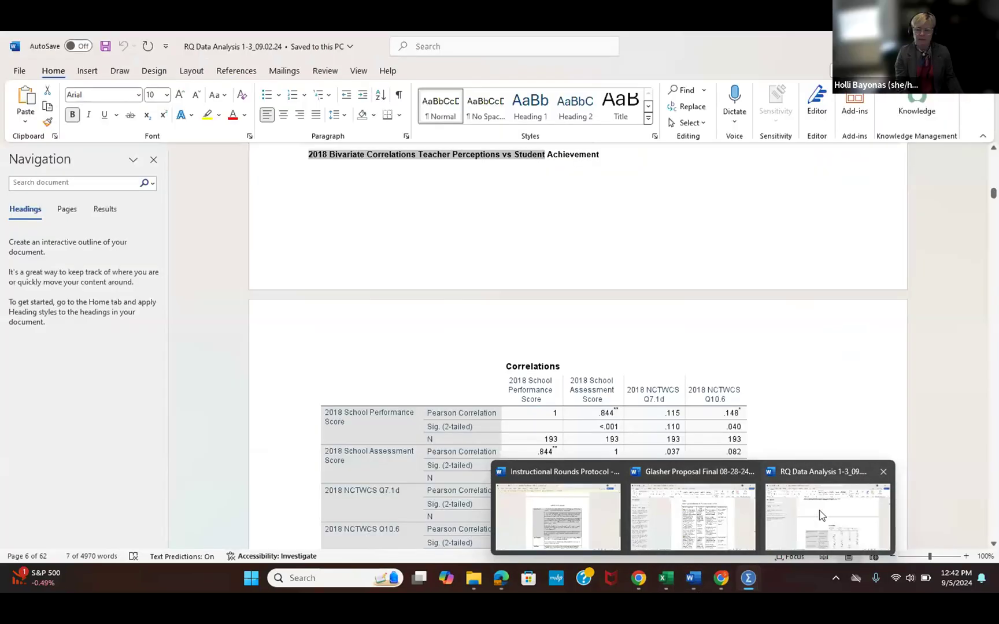
{"action": "left_click", "coordinate": [743, 516]}
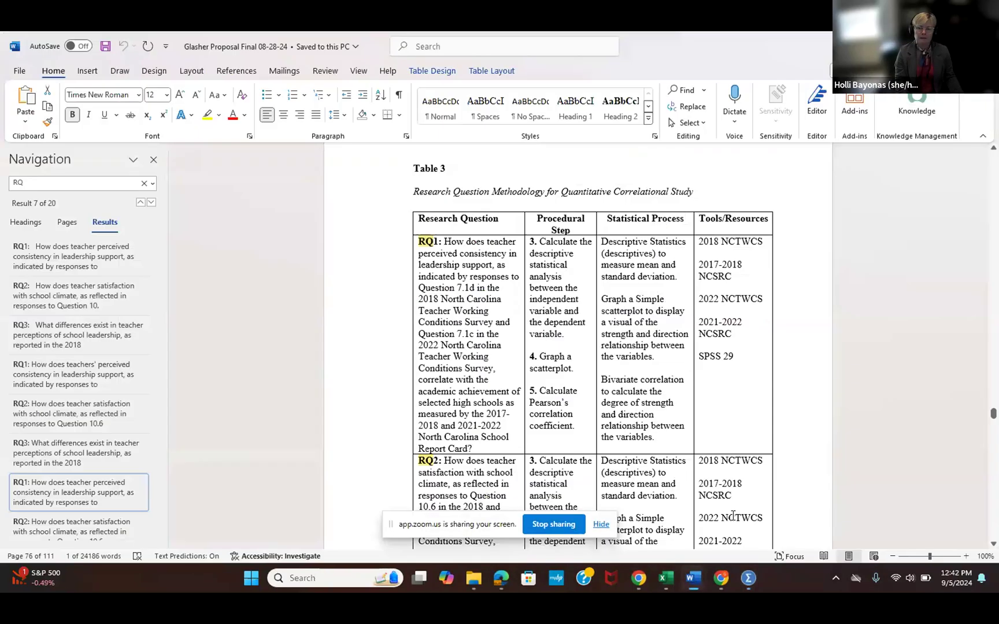
{"action": "mouse_move", "coordinate": [993, 413]}
{"action": "left_mouse_down"}
{"action": "mouse_move", "coordinate": [995, 437]}
{"action": "mouse_move", "coordinate": [987, 421]}
{"action": "left_mouse_up"}
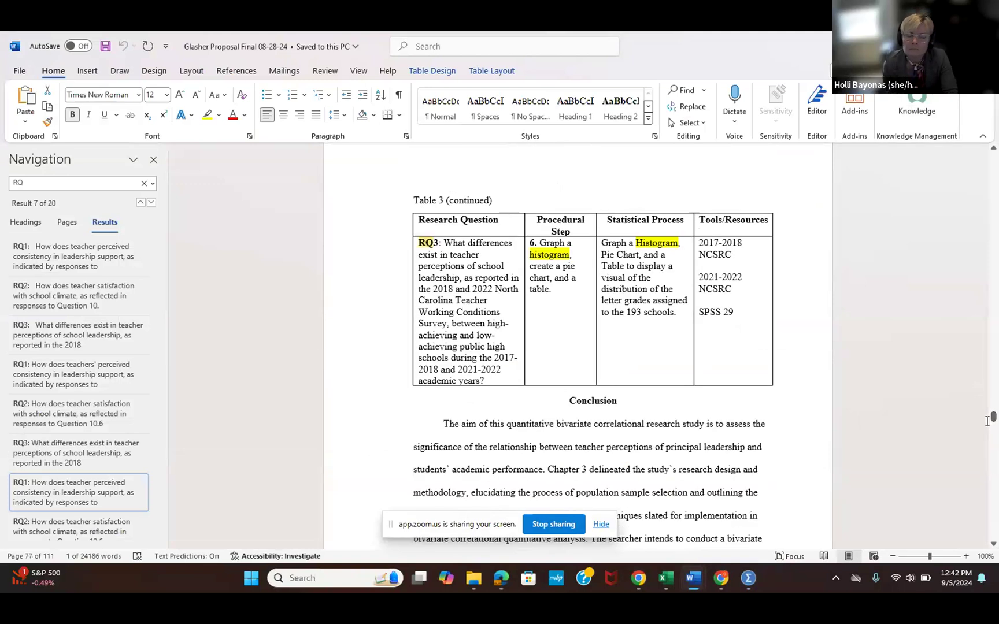
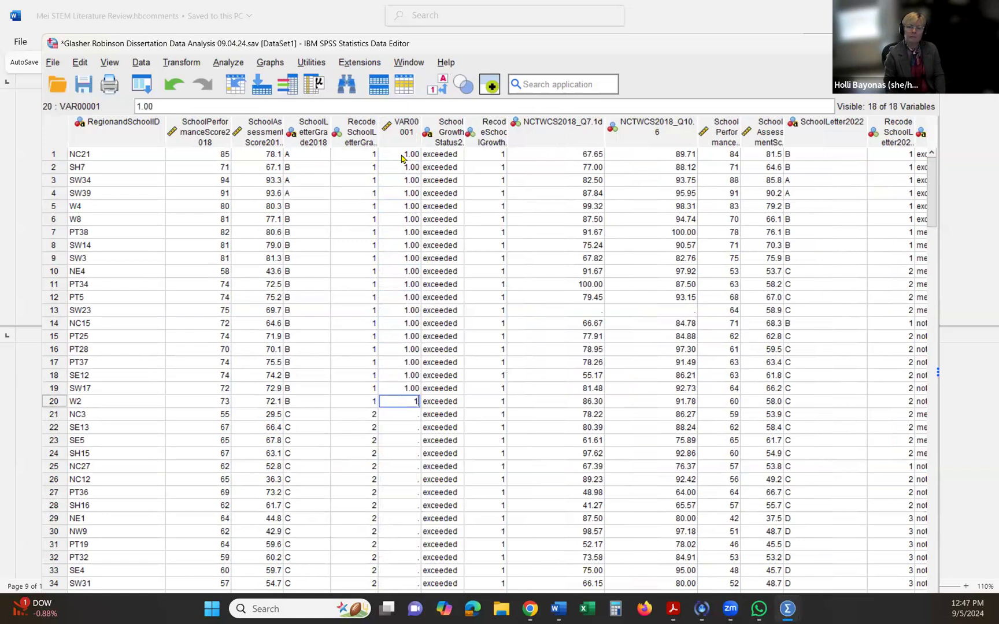
{"action": "key", "text": "Return"}
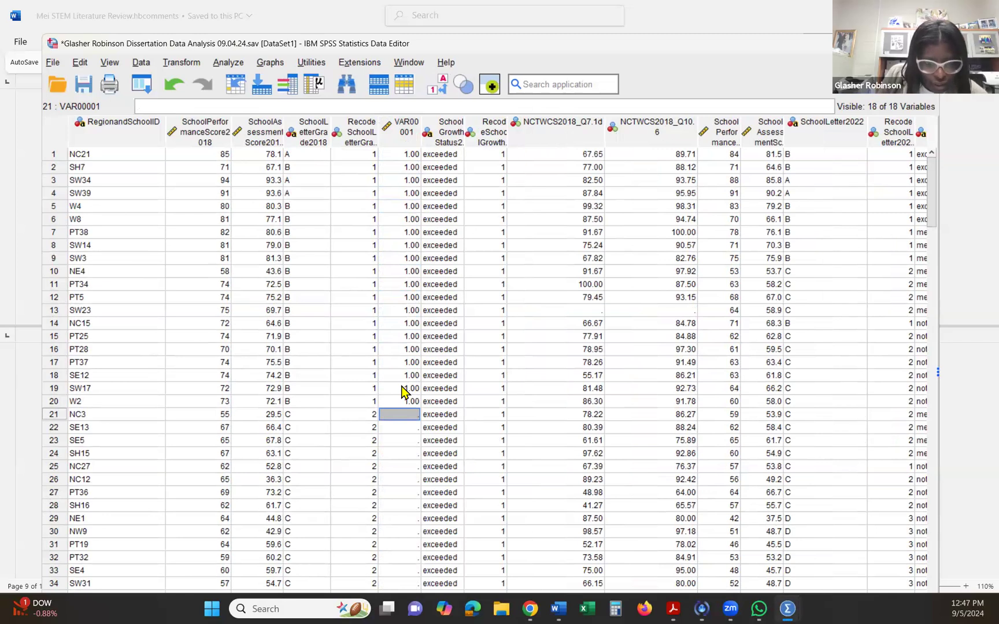
- Finish entering 1 for school W2 in VAR00001, and sort the cases in descending order by 2018 recoded school letter grade
{"action": "right_click", "coordinate": [350, 137]}
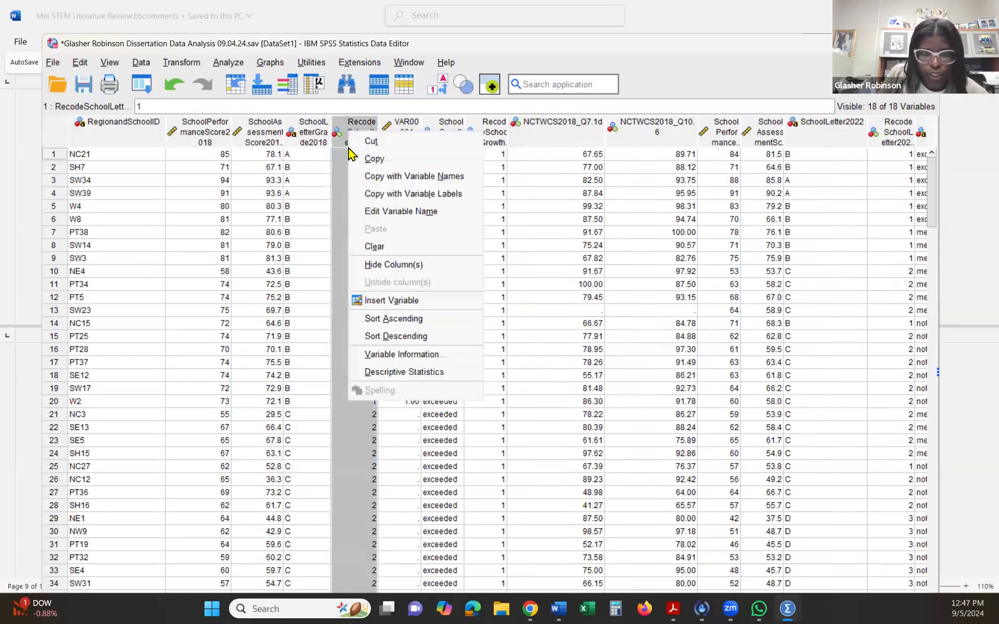
{"action": "left_click", "coordinate": [359, 335]}
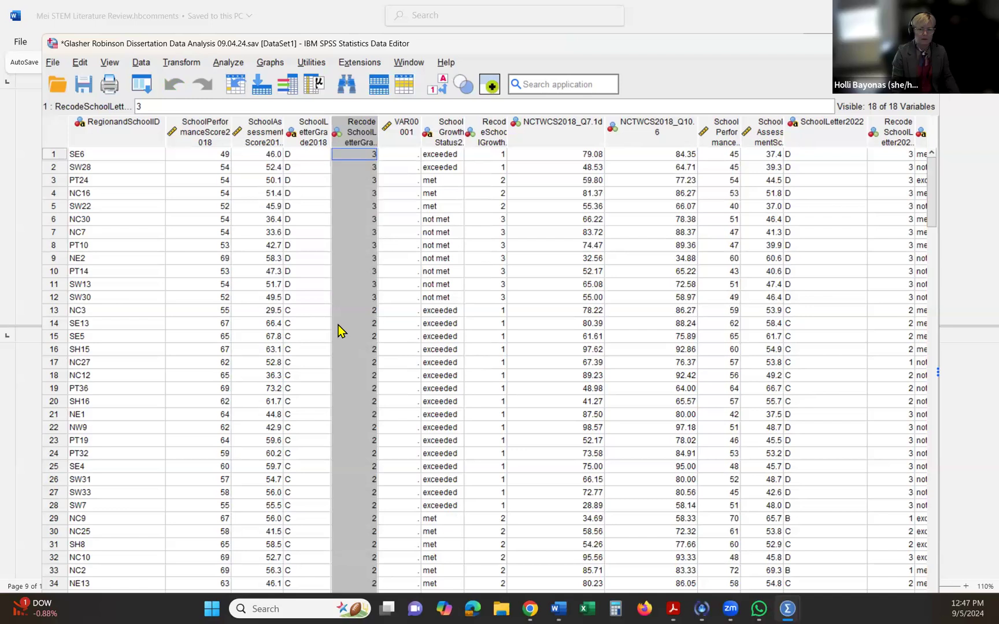
{"action": "scroll", "coordinate": [345, 358], "scroll_direction": "down", "scroll_amount": 13}
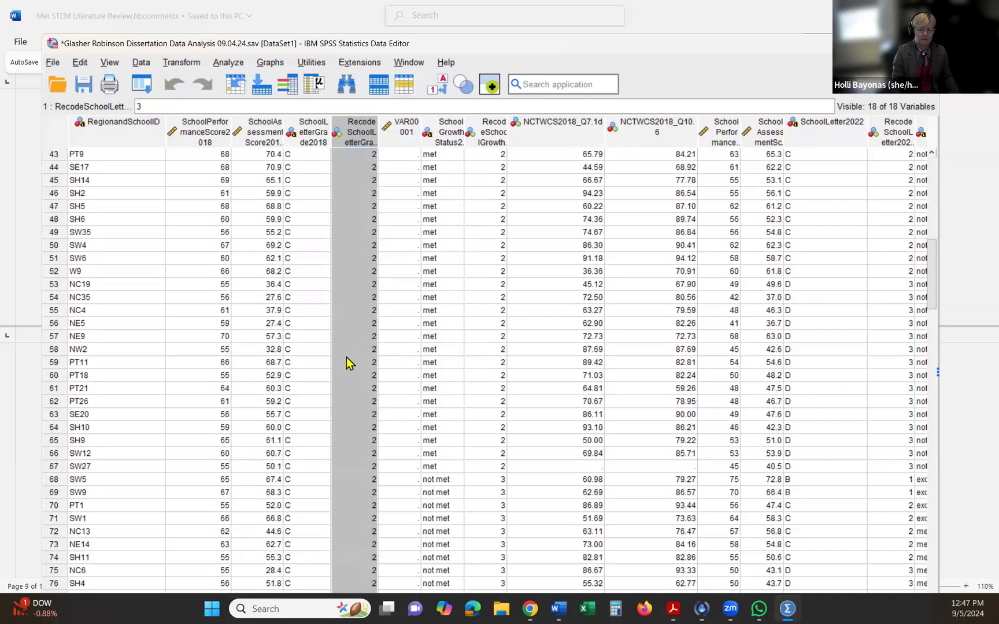
{"action": "scroll", "coordinate": [347, 363], "scroll_direction": "up", "scroll_amount": 13}
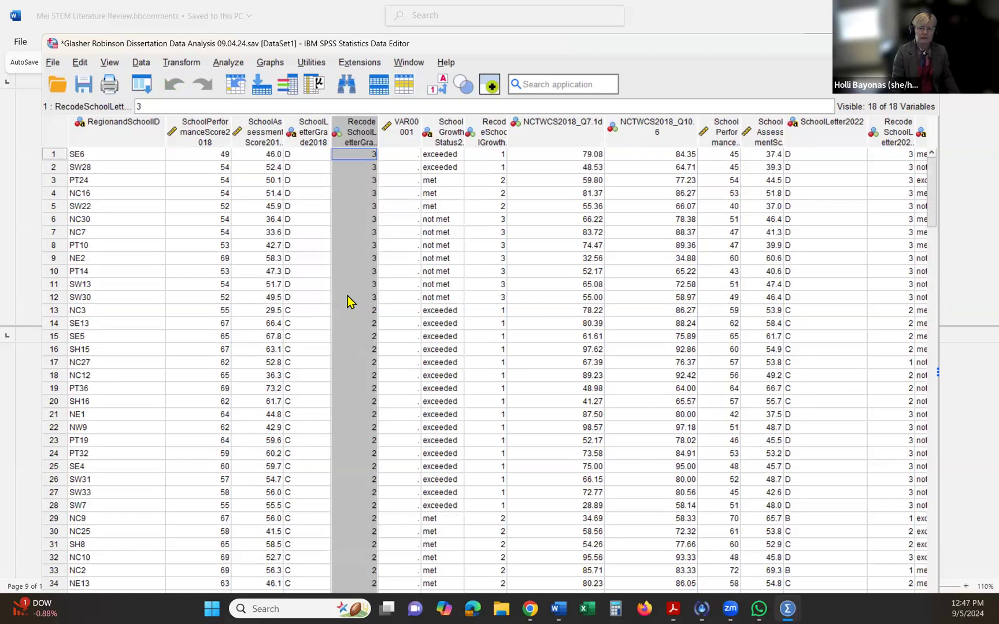
- Enter 2 in VAR00001 for the seven D-grade schools with "not met" growth status, rows 6 to 12
{"action": "left_click", "coordinate": [408, 156]}
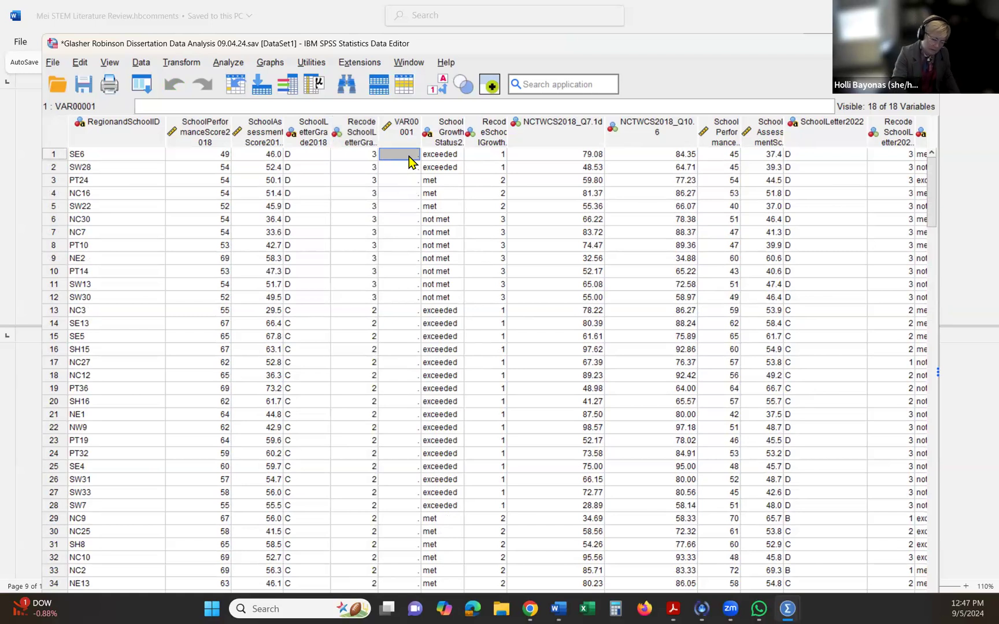
{"action": "left_click", "coordinate": [405, 221]}
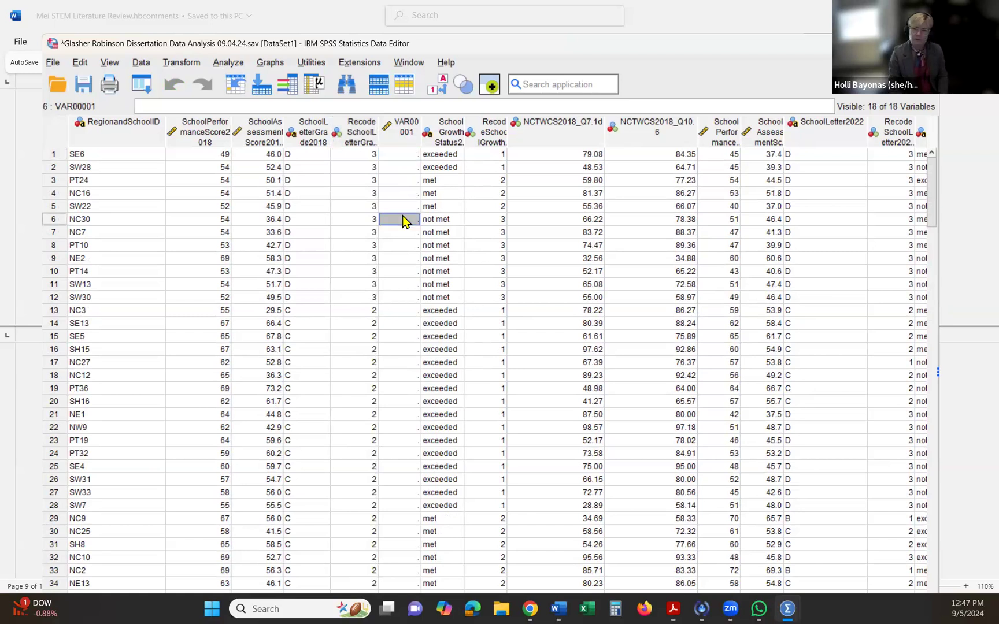
{"action": "type", "text": "2"}
{"action": "key", "text": "Return"}
{"action": "type", "text": "2"}
{"action": "key", "text": "Return"}
{"action": "type", "text": "2"}
{"action": "key", "text": "Return"}
{"action": "type", "text": "2"}
{"action": "key", "text": "Return"}
{"action": "type", "text": "2"}
{"action": "key", "text": "Return"}
{"action": "type", "text": "2"}
{"action": "key", "text": "Return"}
{"action": "type", "text": "2"}
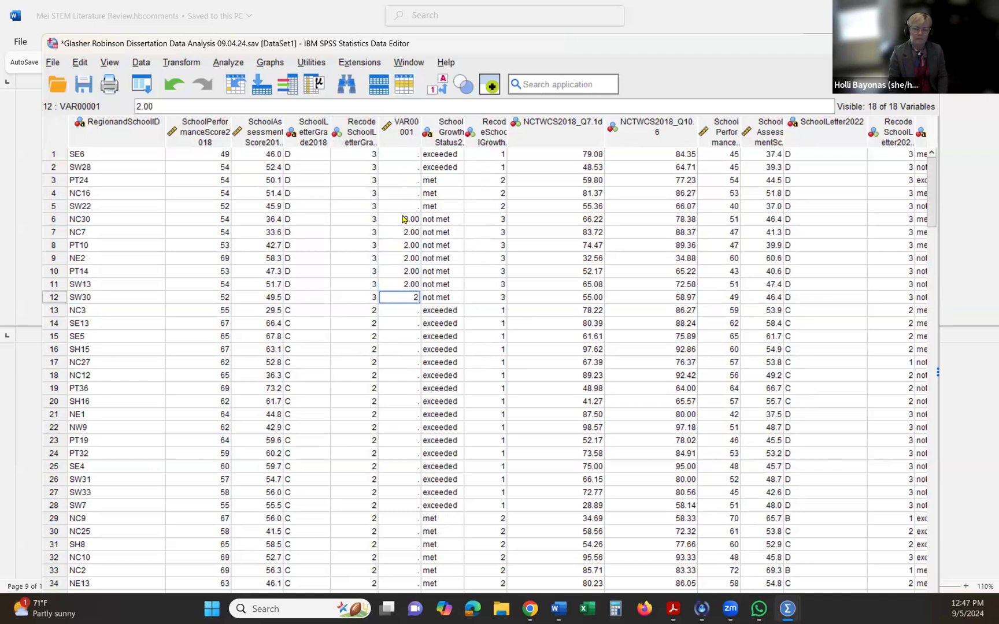
{"action": "key", "text": "Return"}
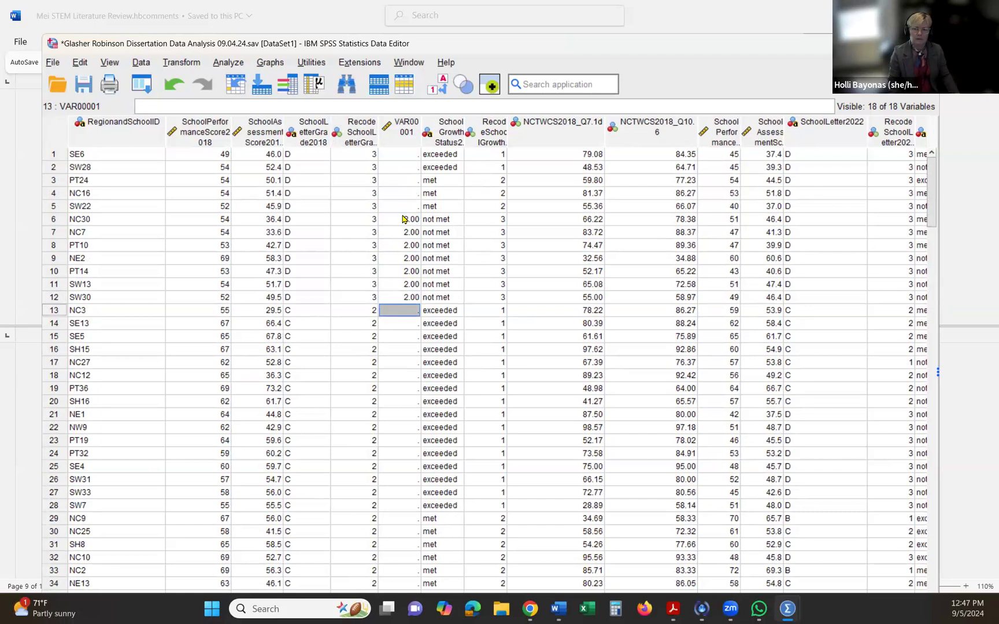
- Compare the 2018 recoded letter grades with the VAR00001 codes for the schools in rows 6 to 12
{"action": "left_click_drag", "start_coordinate": [364, 224], "coordinate": [359, 305]}
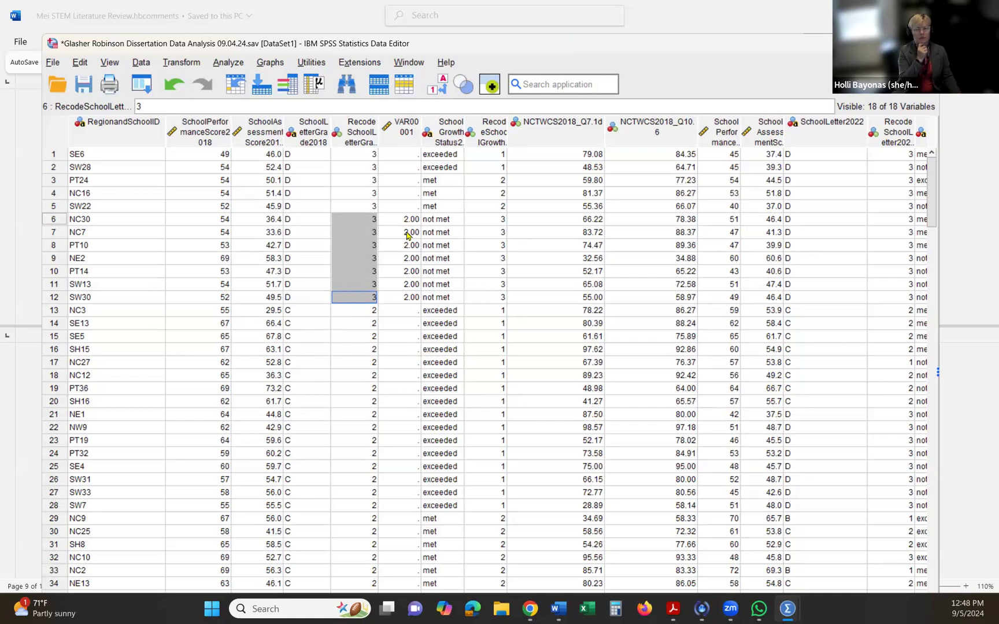
{"action": "left_click", "coordinate": [364, 224]}
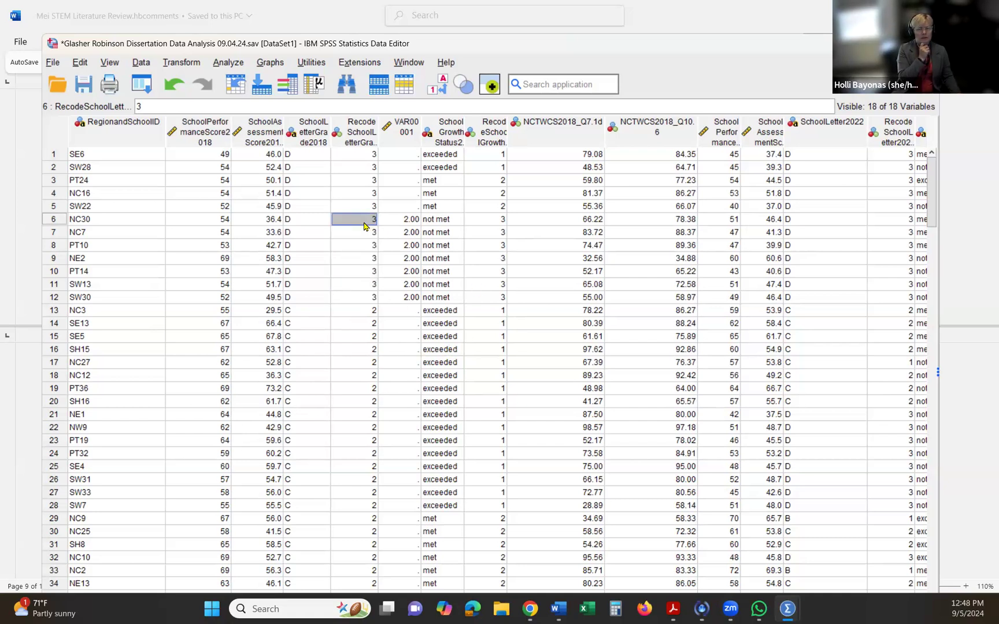
{"action": "left_click", "coordinate": [355, 244]}
{"action": "left_click_drag", "start_coordinate": [356, 223], "coordinate": [364, 296]}
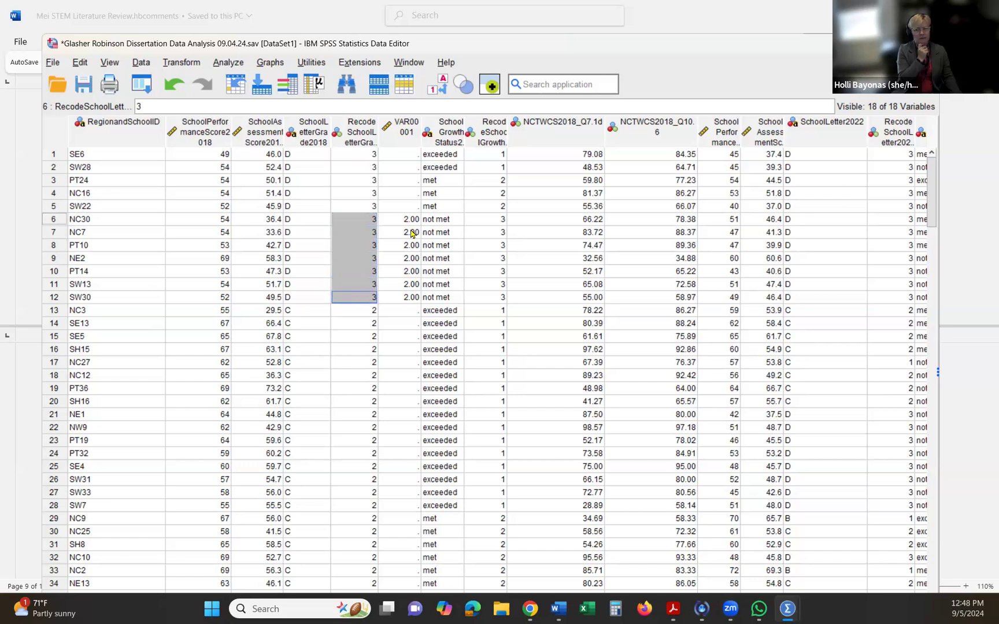
{"action": "left_click_drag", "start_coordinate": [406, 223], "coordinate": [397, 300]}
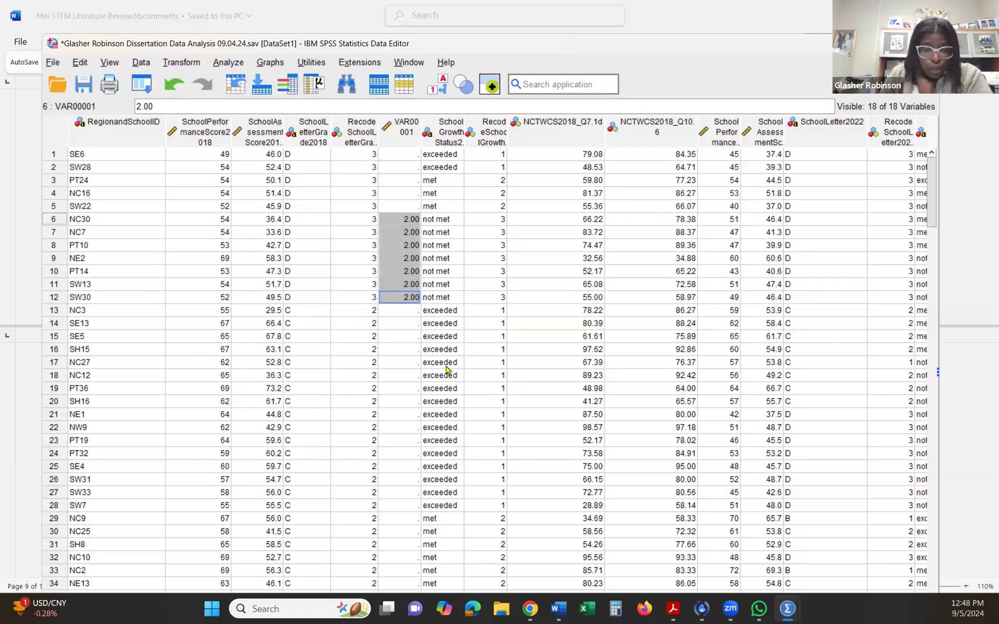
{"action": "scroll", "coordinate": [445, 370], "scroll_direction": "down", "scroll_amount": 1}
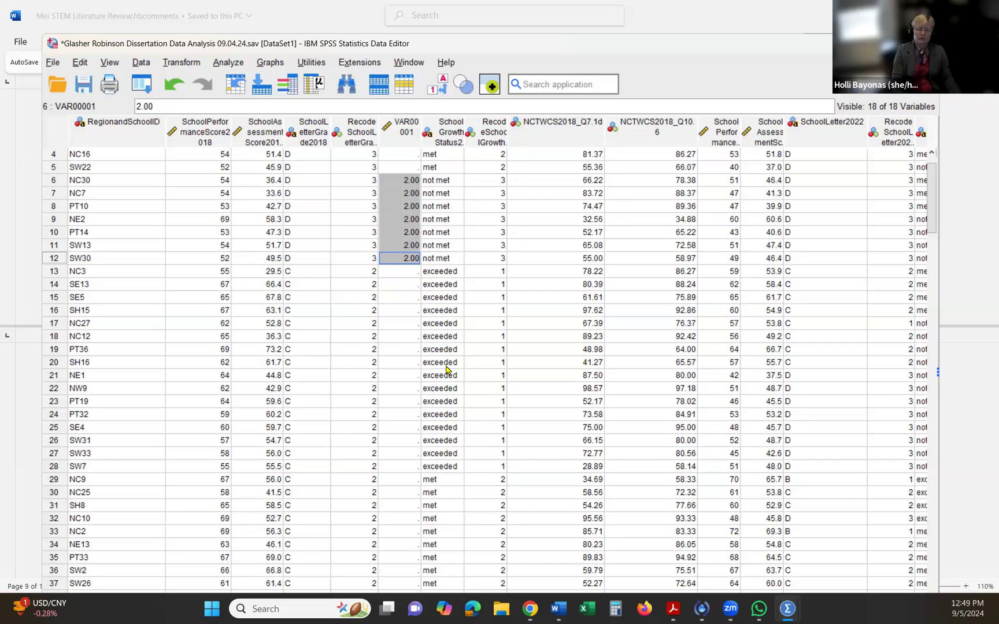
{"action": "scroll", "coordinate": [446, 369], "scroll_direction": "up", "scroll_amount": 1}
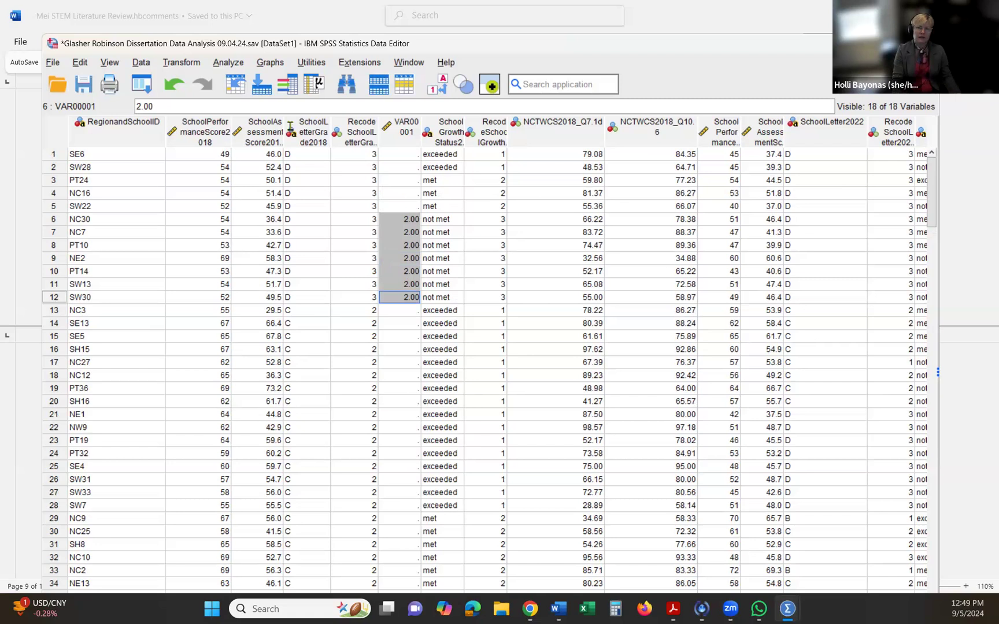
{"action": "left_click_drag", "start_coordinate": [159, 44], "coordinate": [156, 56]}
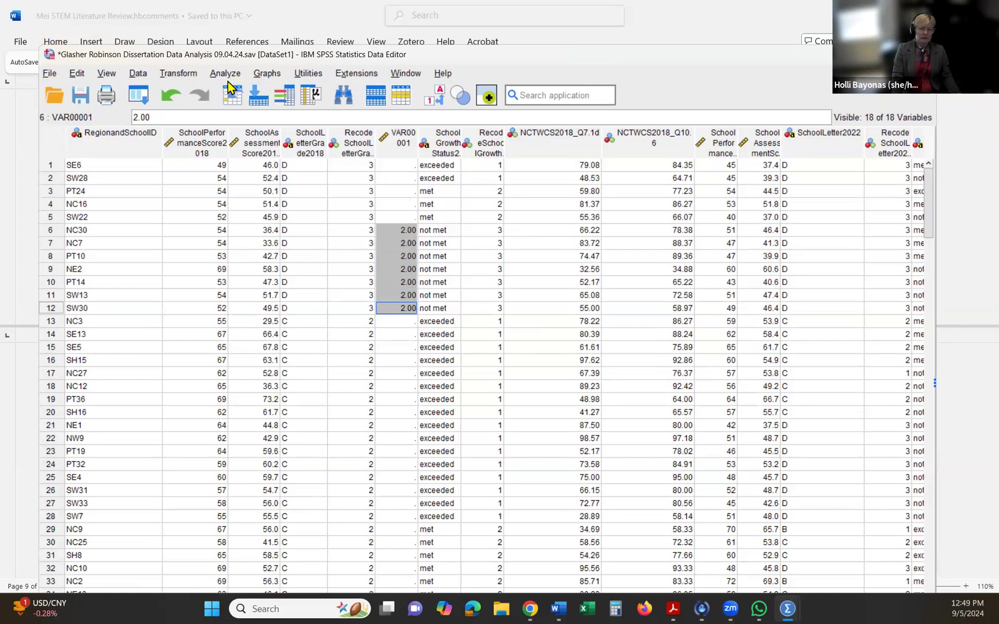
{"action": "left_click", "coordinate": [225, 75]}
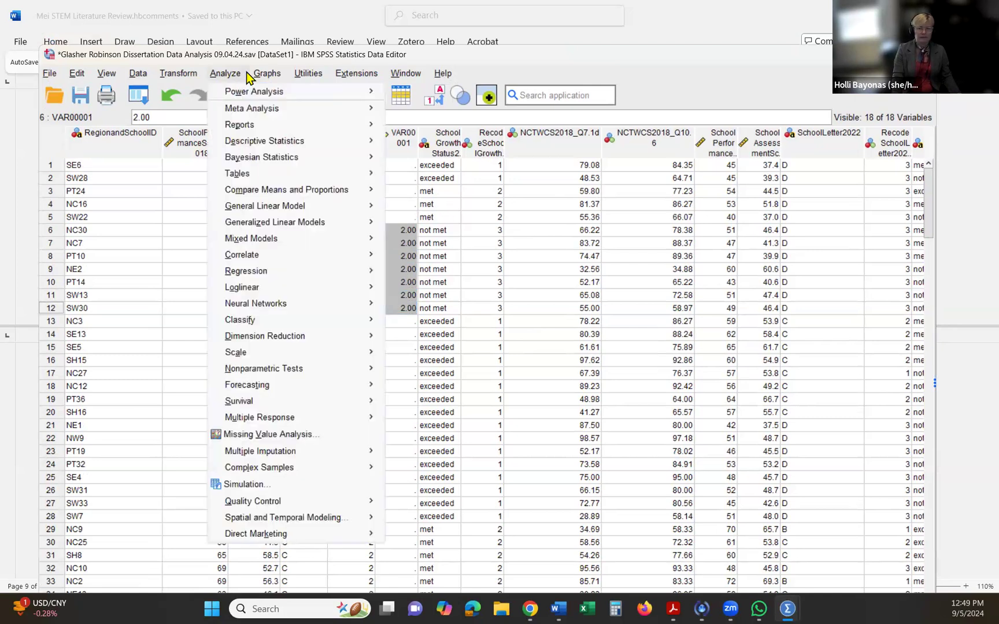
{"action": "mouse_move", "coordinate": [265, 75]}
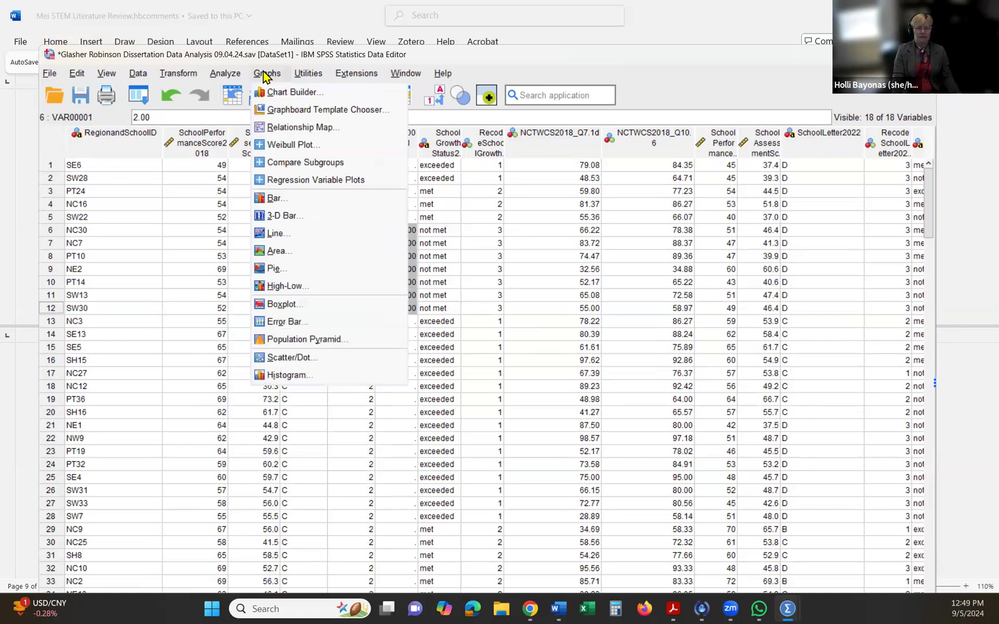
{"action": "mouse_move", "coordinate": [231, 76]}
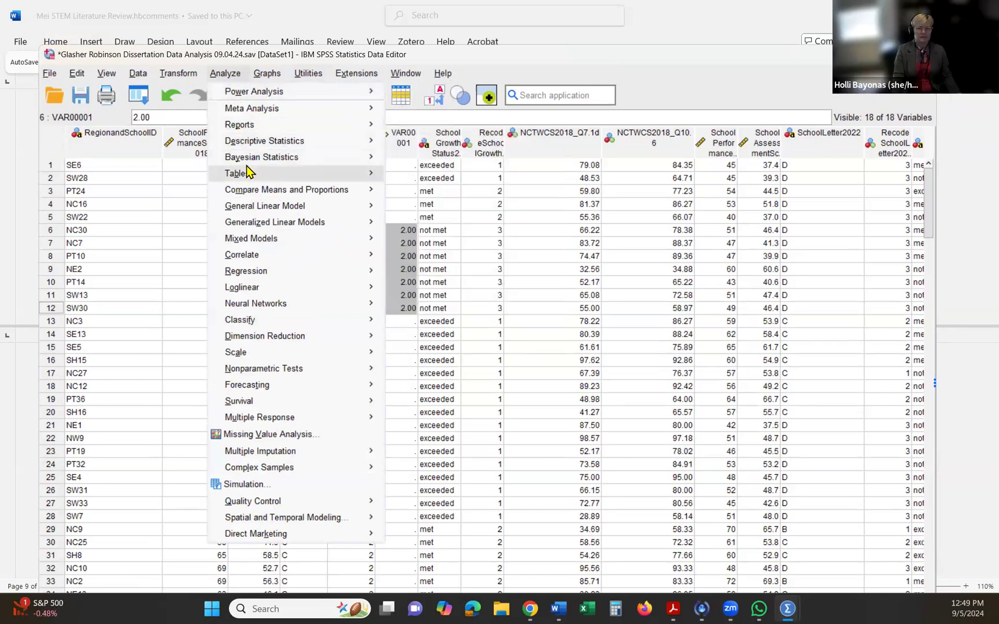
{"action": "mouse_move", "coordinate": [248, 173]}
{"action": "mouse_move", "coordinate": [268, 191]}
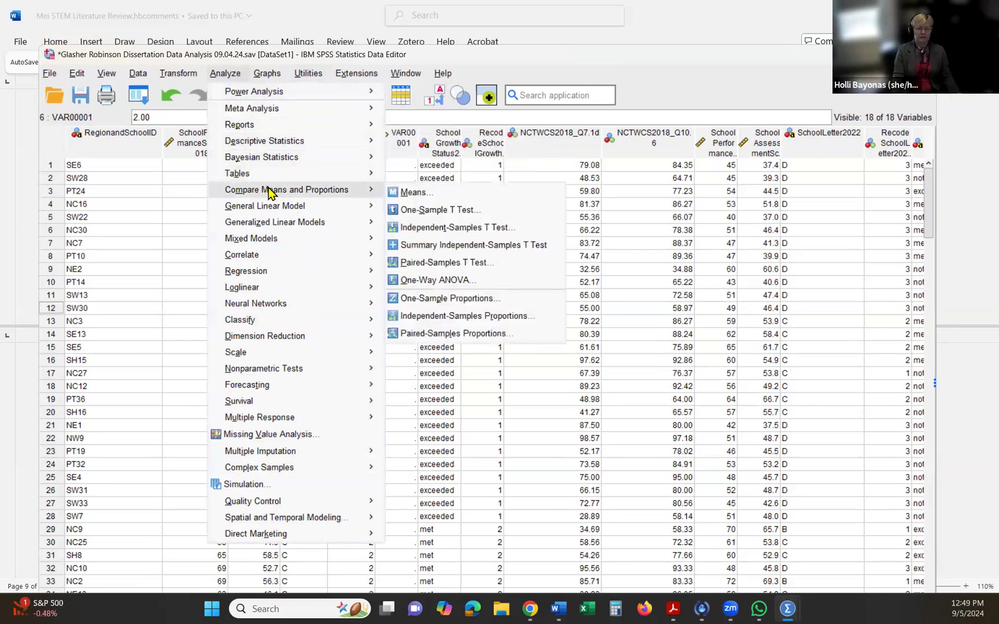
{"action": "left_click", "coordinate": [435, 229]}
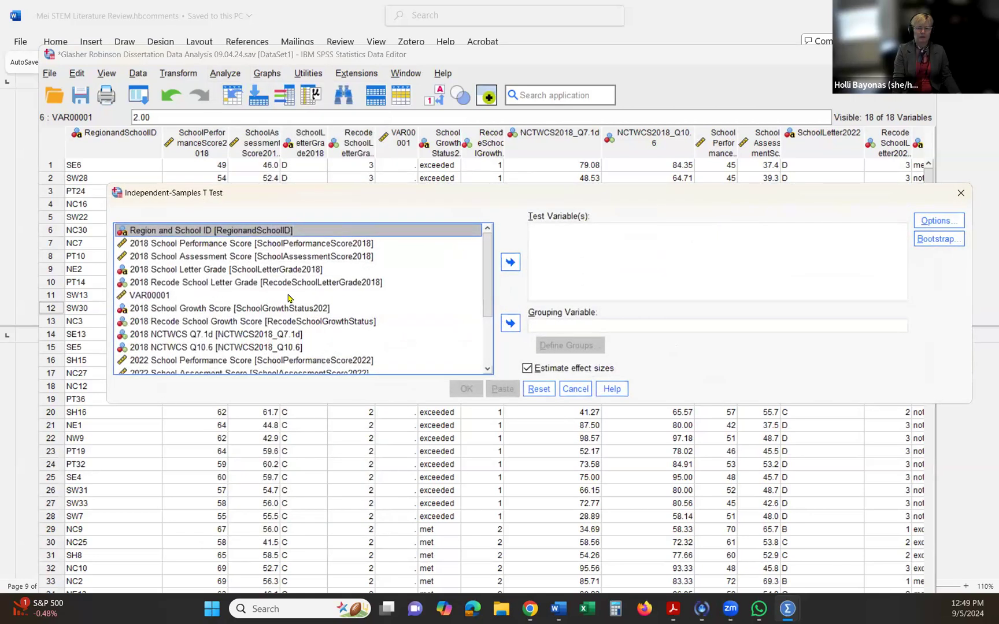
{"action": "left_click", "coordinate": [509, 325]}
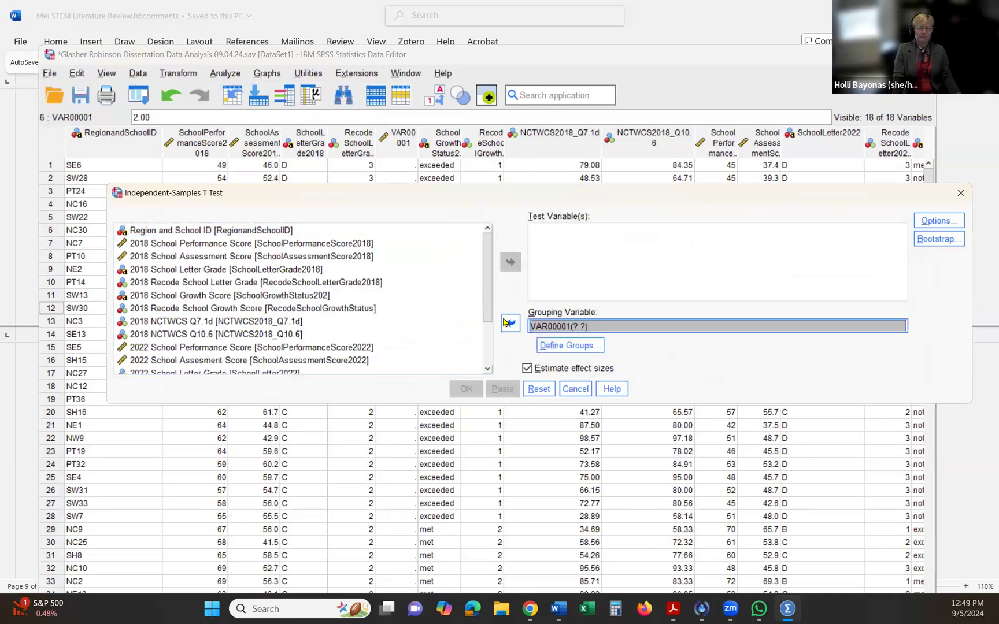
{"action": "left_click", "coordinate": [338, 246]}
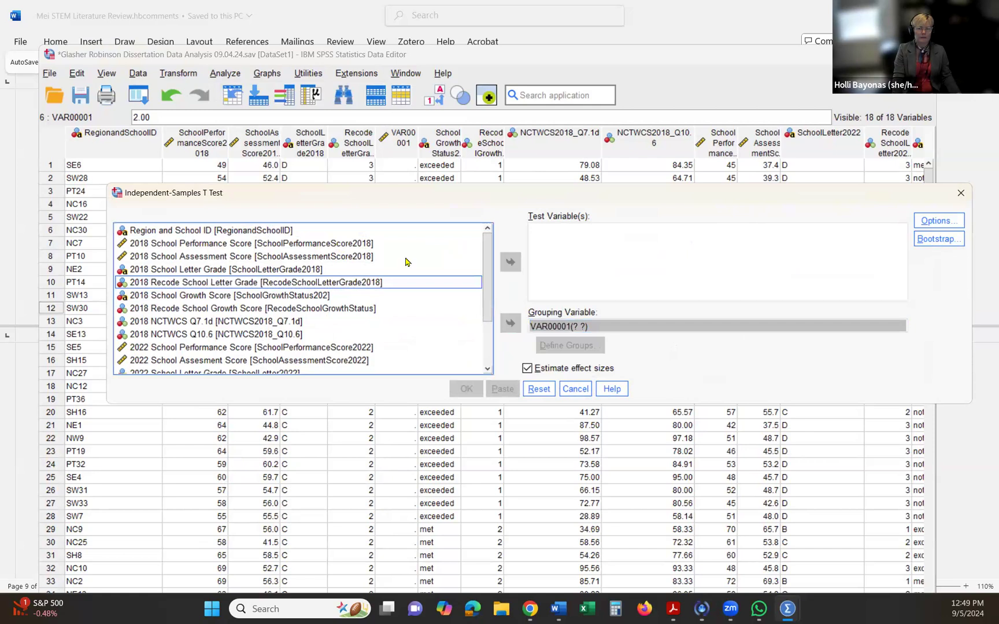
{"action": "left_click", "coordinate": [514, 263]}
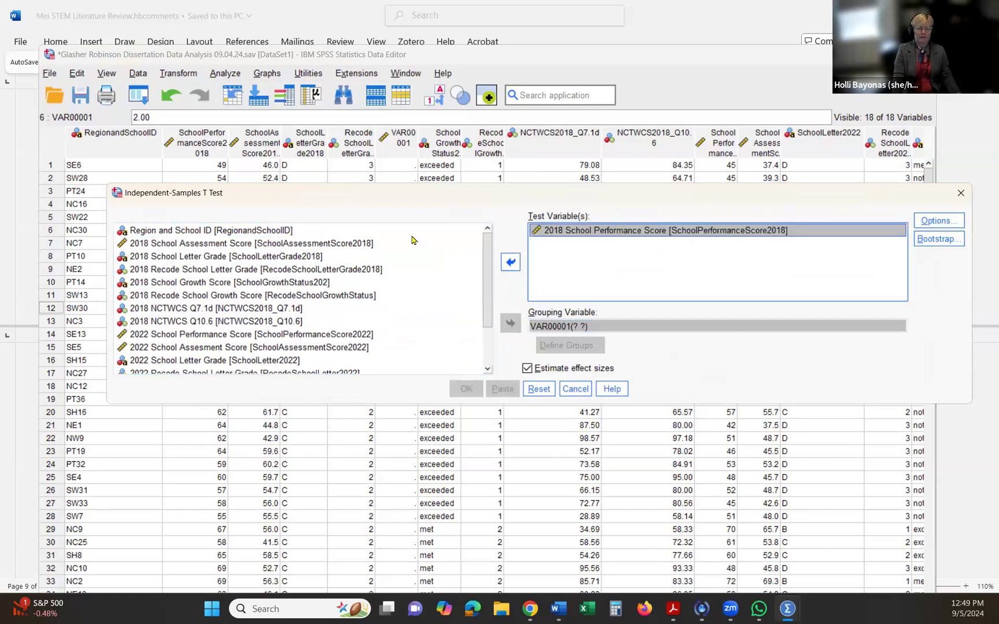
{"action": "left_click", "coordinate": [510, 263]}
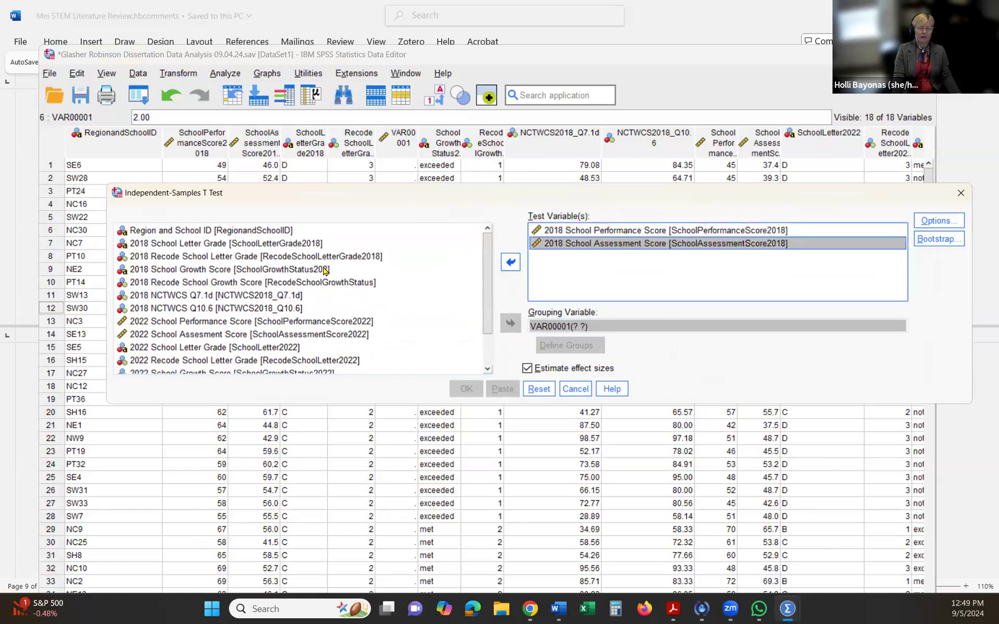
{"action": "left_click", "coordinate": [288, 325]}
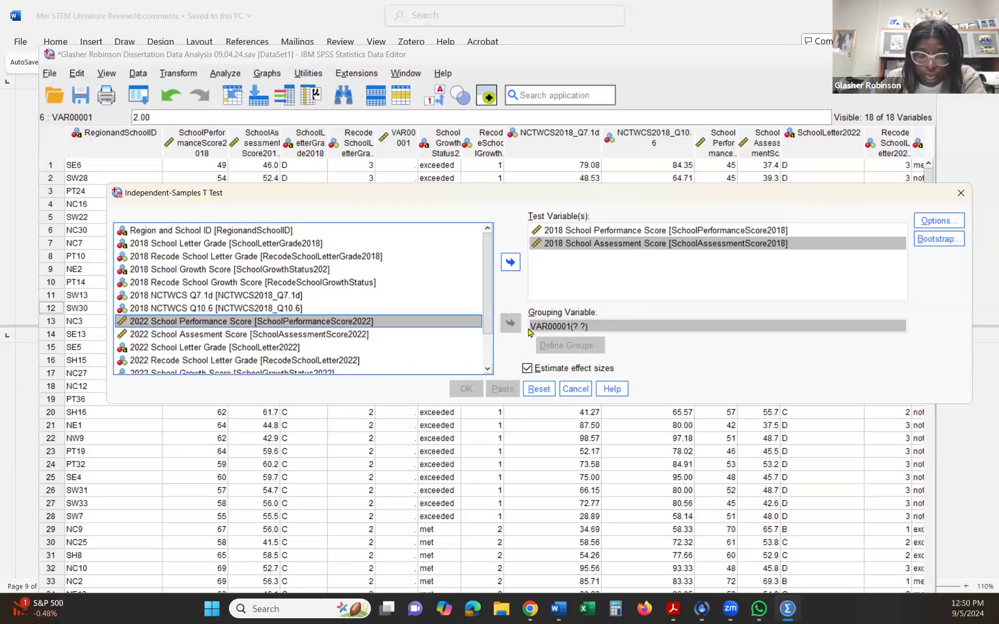
{"action": "left_click", "coordinate": [575, 389]}
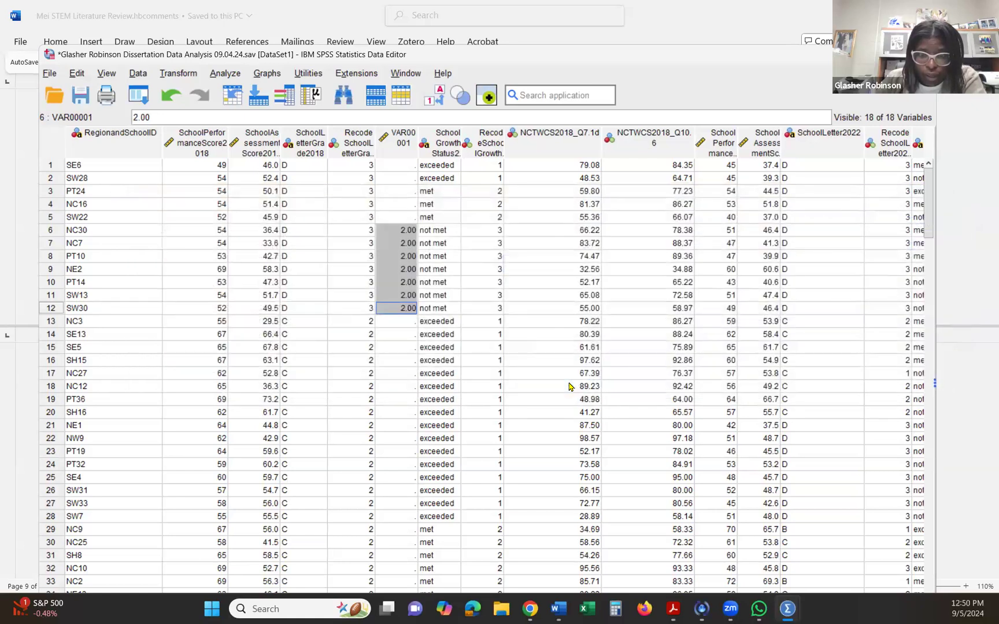
- Enter 2 in VAR00001 for the D-grade schools with "met" growth status: PT24, NC16 and SW22
{"action": "left_click", "coordinate": [398, 335]}
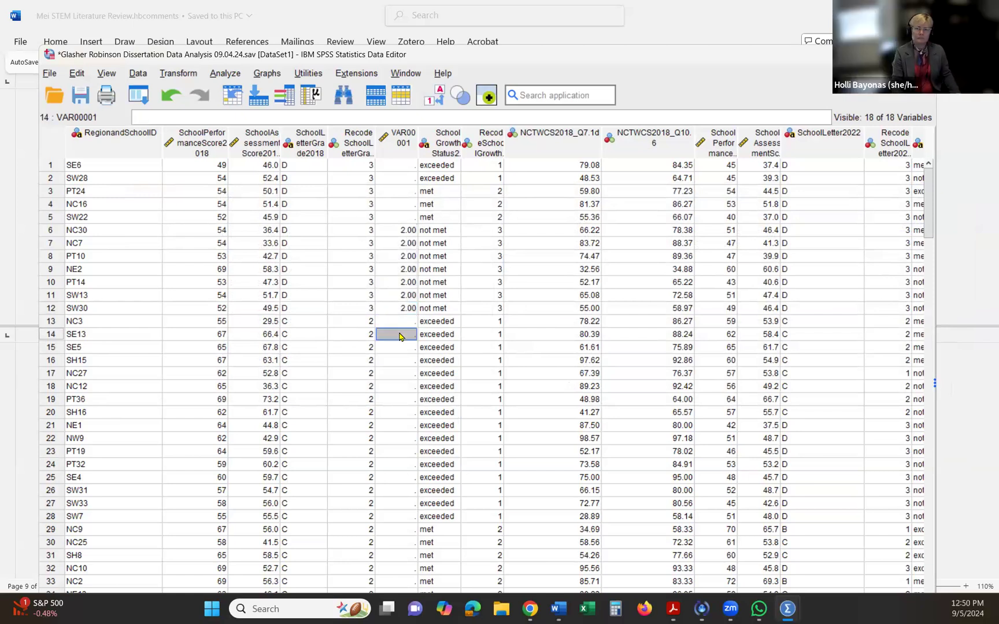
{"action": "left_click", "coordinate": [397, 193]}
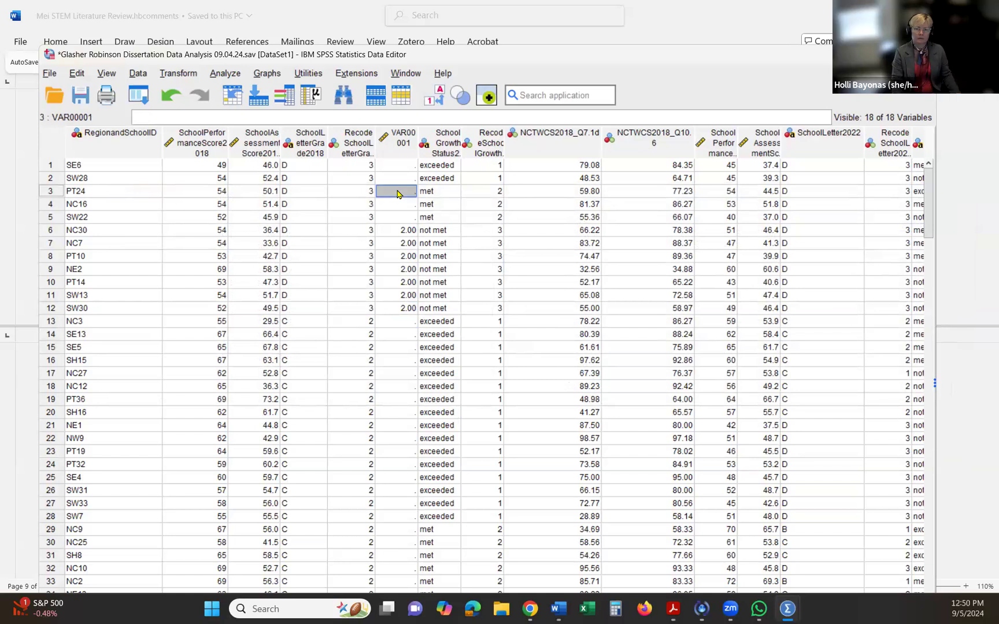
{"action": "type", "text": "2"}
{"action": "key", "text": "Return"}
{"action": "type", "text": "2"}
{"action": "key", "text": "Return"}
{"action": "type", "text": "2"}
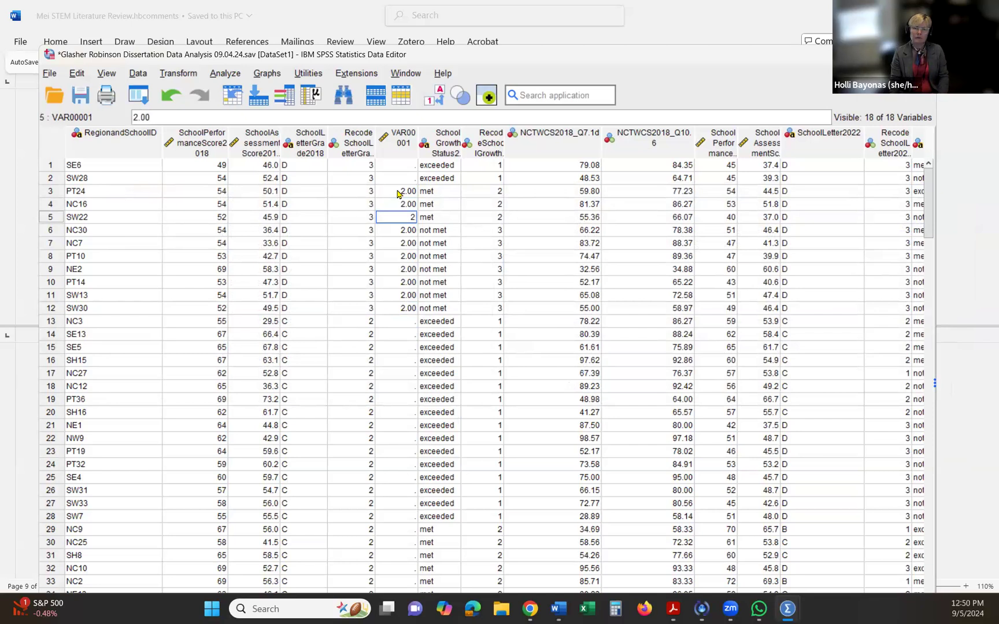
{"action": "key", "text": "Return"}
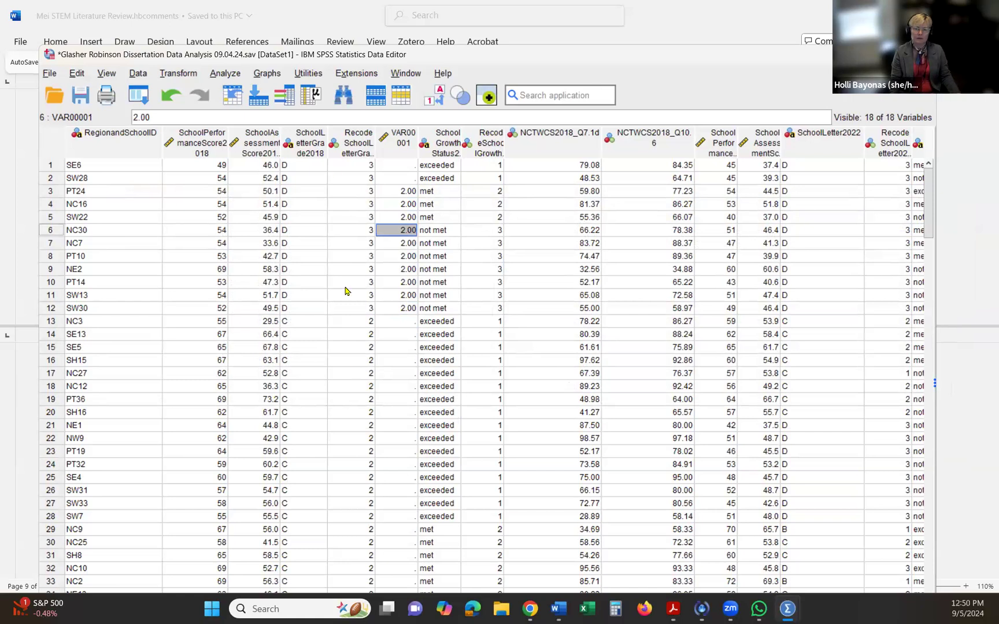
- Re-sort the cases in descending order by 2018 recoded letter grade and review the cells coded 3 in rows 1 to 12
{"action": "right_click", "coordinate": [353, 150]}
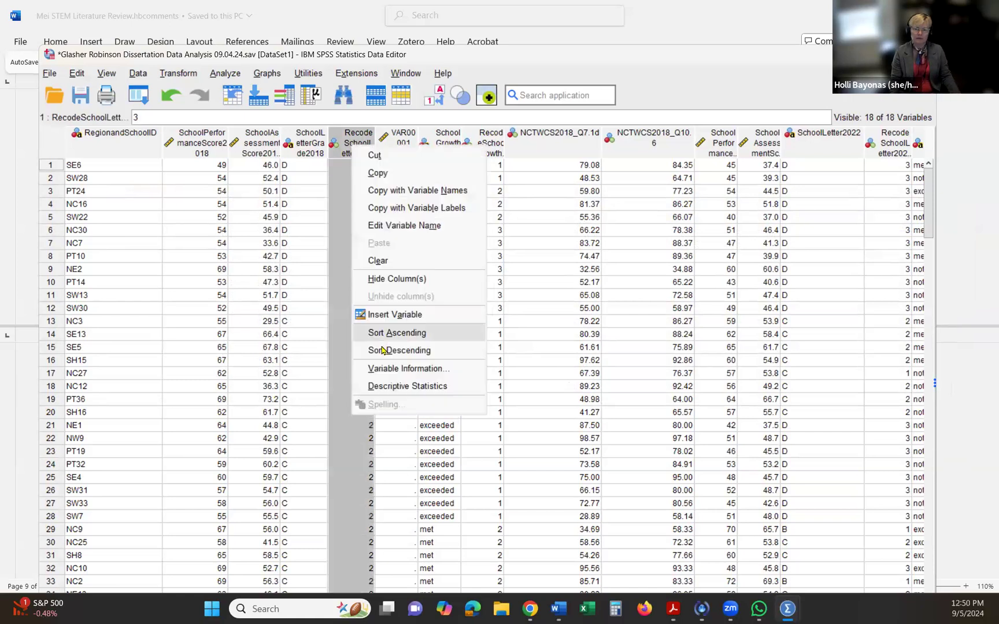
{"action": "left_click", "coordinate": [376, 334]}
{"action": "left_click", "coordinate": [364, 285]}
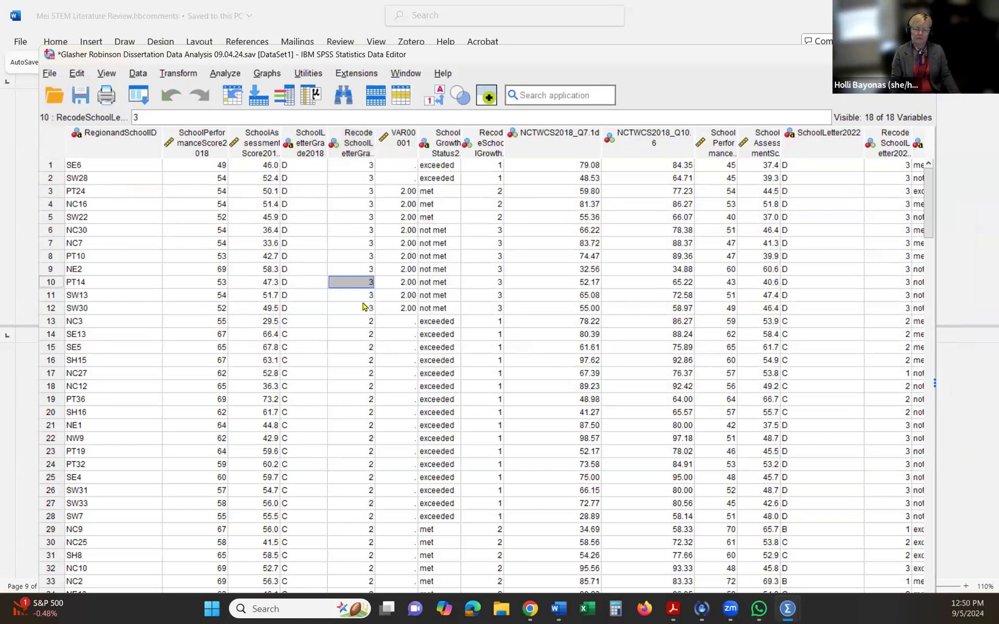
{"action": "left_click", "coordinate": [362, 309]}
{"action": "left_click", "coordinate": [358, 167], "text": "shift"}
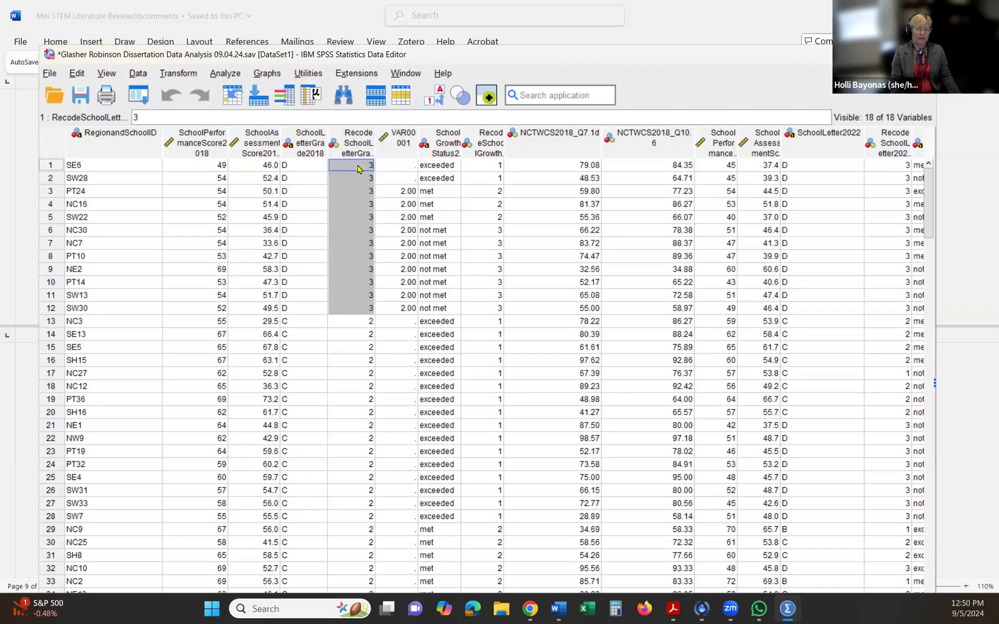
{"action": "left_click", "coordinate": [344, 322]}
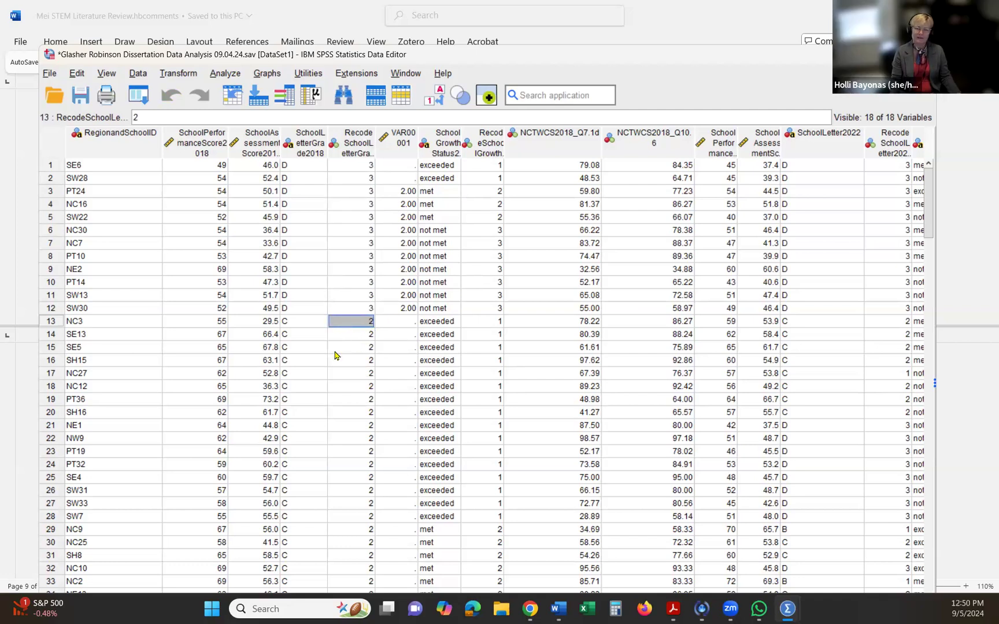
{"action": "scroll", "coordinate": [338, 345], "scroll_direction": "down", "scroll_amount": 6}
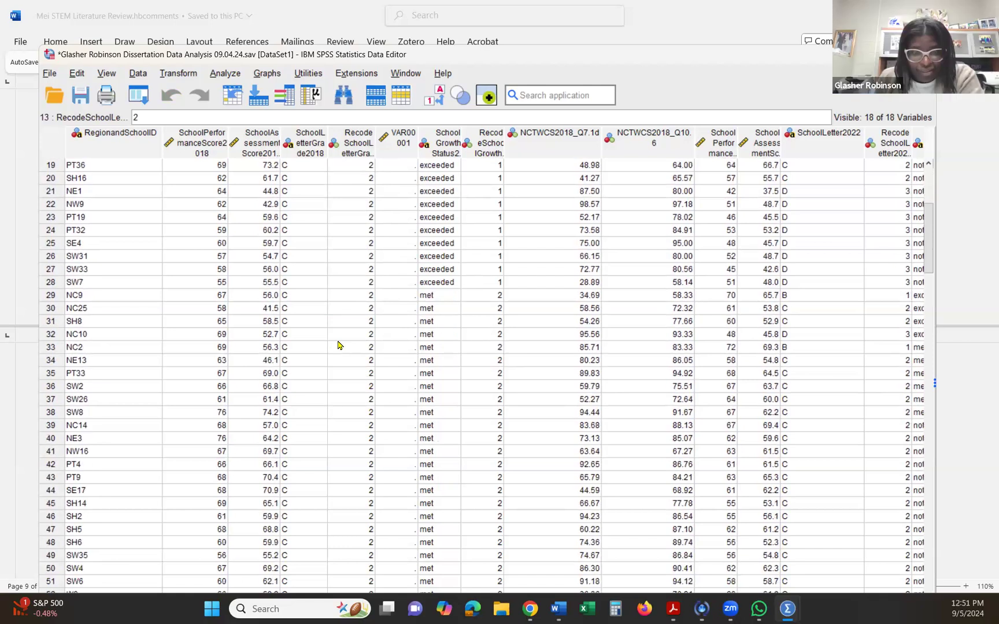
{"action": "scroll", "coordinate": [338, 345], "scroll_direction": "up", "scroll_amount": 6}
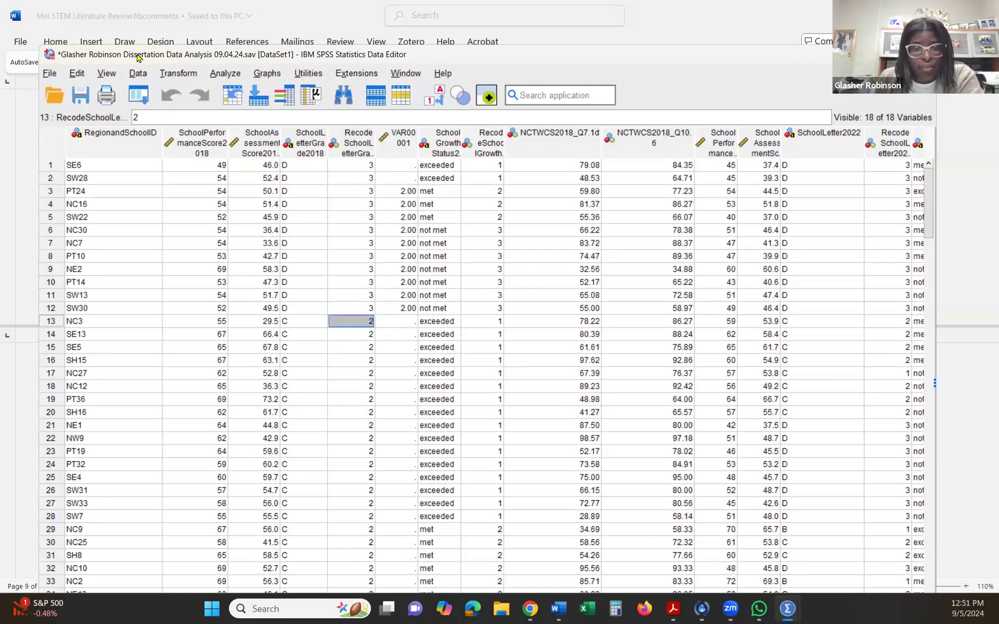
- Rename the variable VAR00001 as highorlow2018
{"action": "left_click_drag", "start_coordinate": [131, 52], "coordinate": [128, 49]}
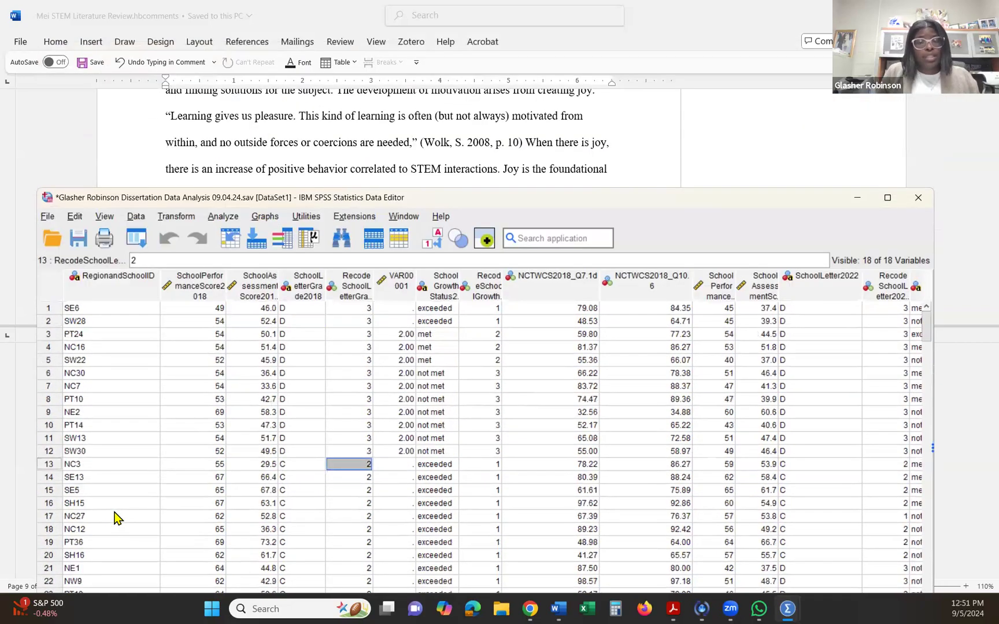
{"action": "left_click", "coordinate": [119, 514]}
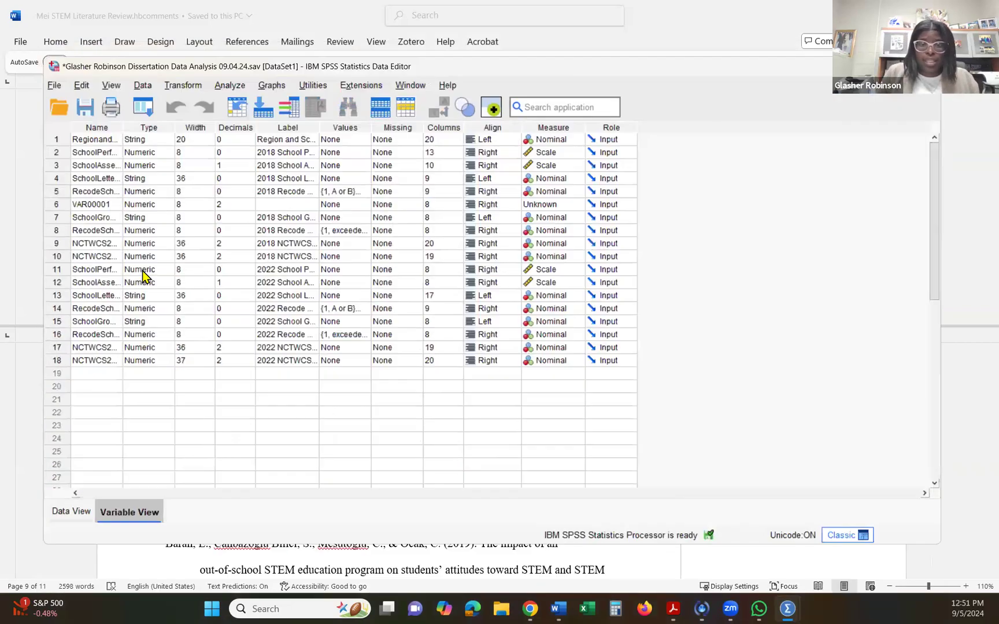
{"action": "left_click", "coordinate": [106, 204]}
{"action": "type", "text": "2018"}
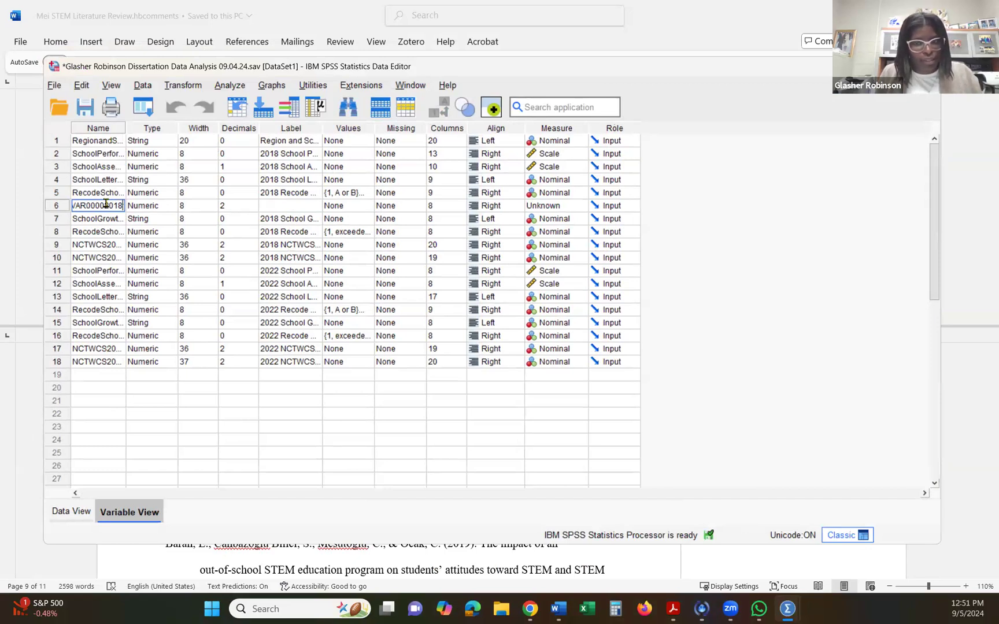
{"action": "type", "text": "highorl"}
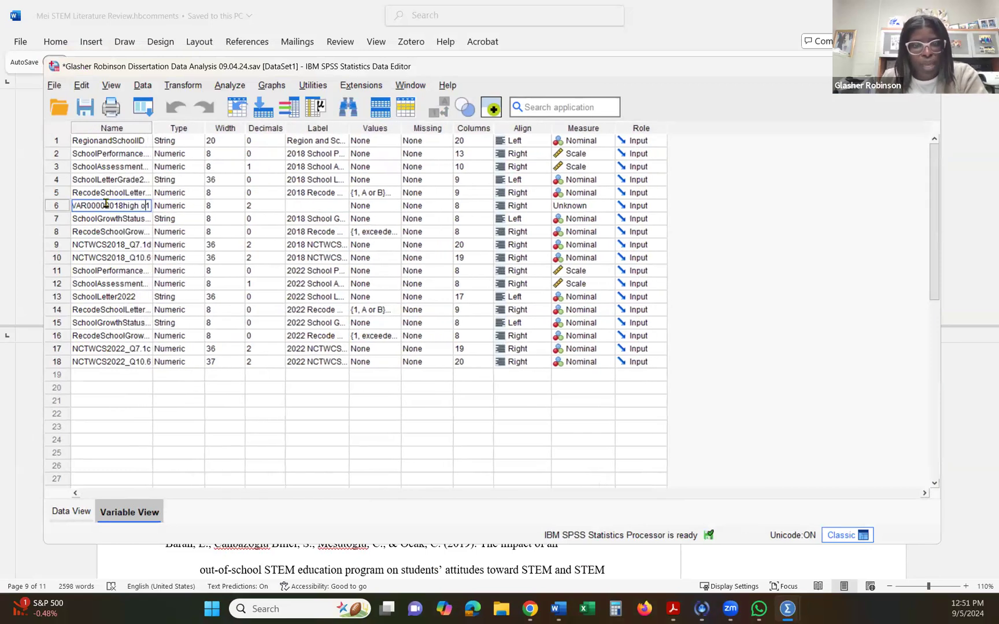
{"action": "type", "text": "ow"}
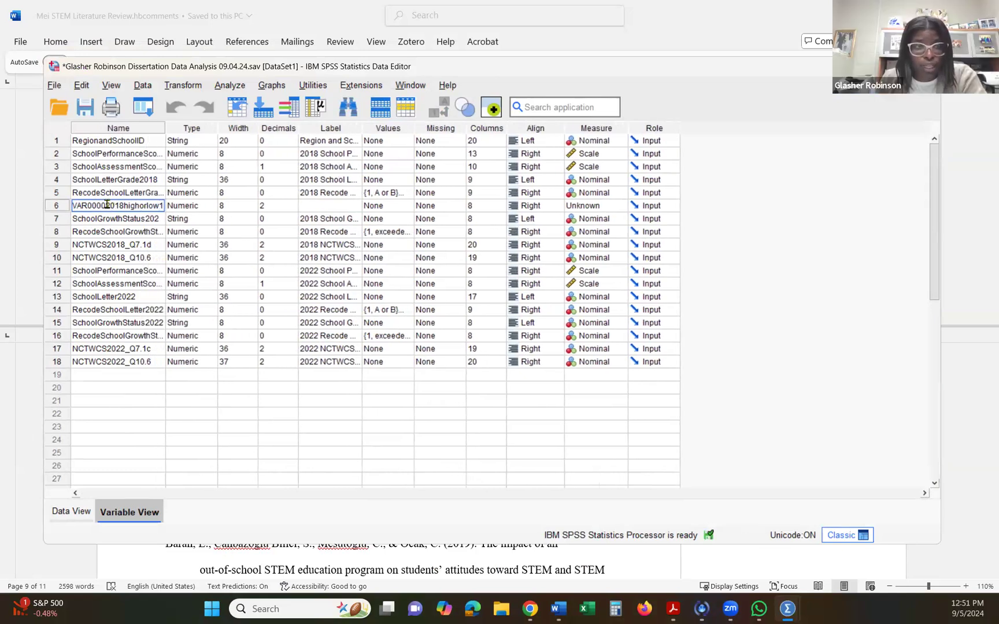
{"action": "left_click", "coordinate": [109, 204]}
{"action": "key", "text": "BackSpace"}
{"action": "key", "text": "BackSpace"}
{"action": "key", "text": "BackSpace"}
{"action": "key", "text": "BackSpace"}
{"action": "key", "text": "BackSpace"}
{"action": "key", "text": "BackSpace"}
{"action": "key", "text": "BackSpace"}
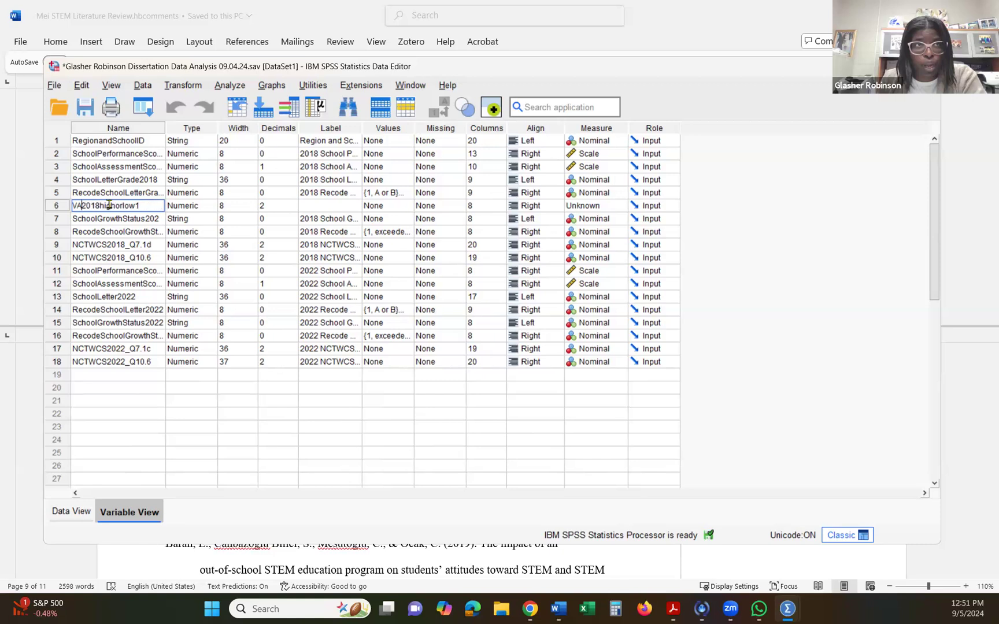
{"action": "type", "text": "high"}
{"action": "key", "text": "BackSpace"}
{"action": "type", "text": "orlow"}
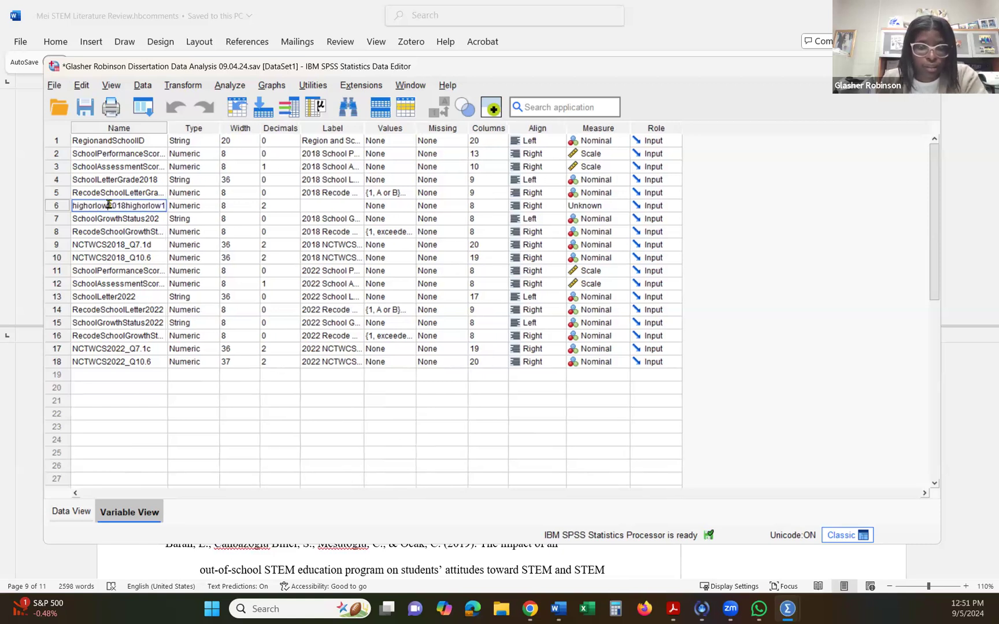
{"action": "left_click_drag", "start_coordinate": [126, 204], "coordinate": [196, 207]}
{"action": "key", "text": "Delete"}
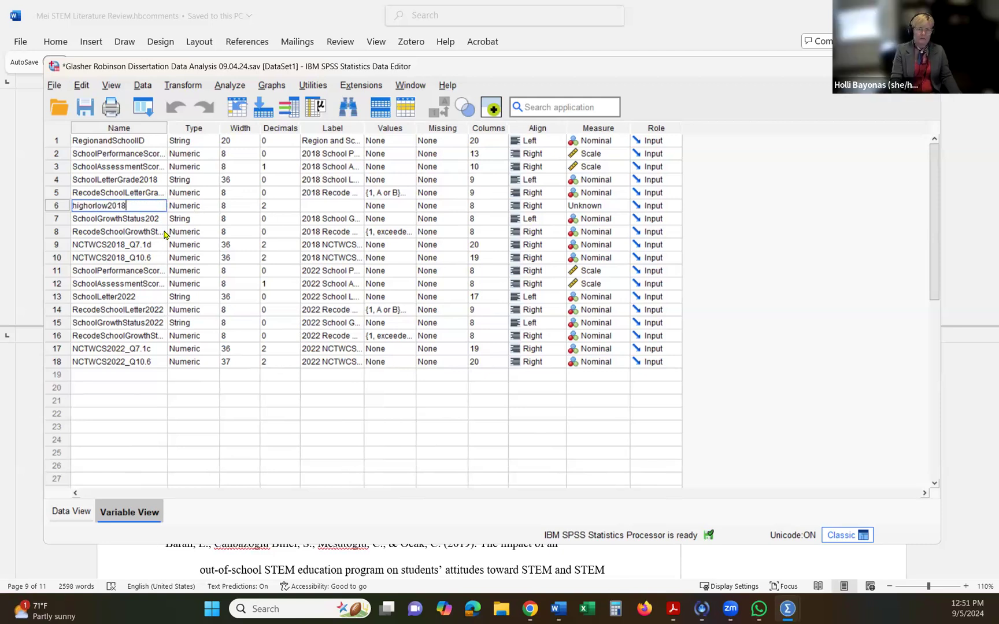
{"action": "left_click", "coordinate": [130, 270]}
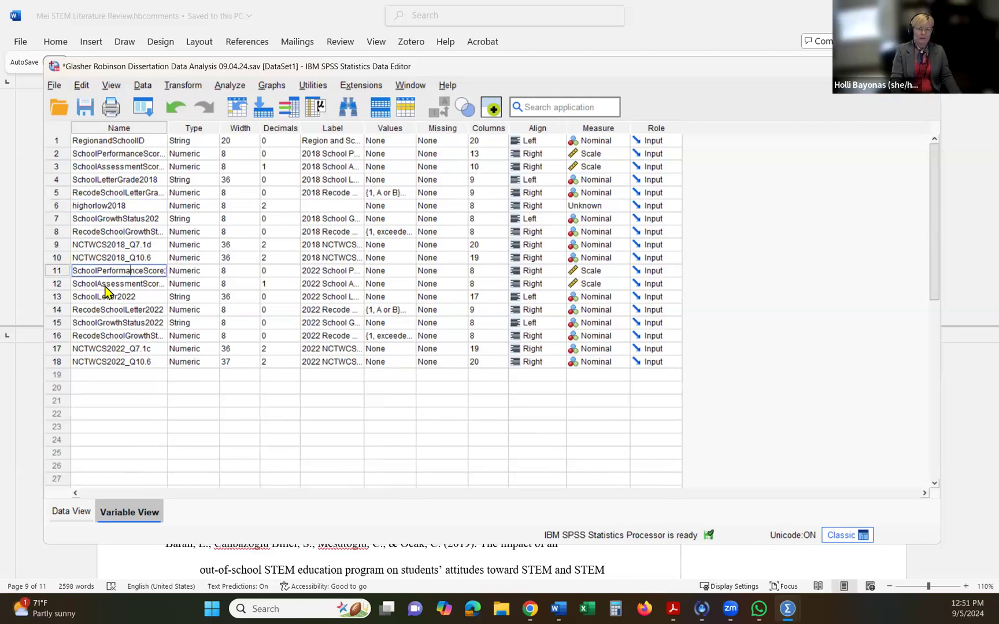
- Set up an independent-samples t test with highorlow2018 as the grouping variable, defining the groups as 1 and 2
{"action": "left_click", "coordinate": [62, 512]}
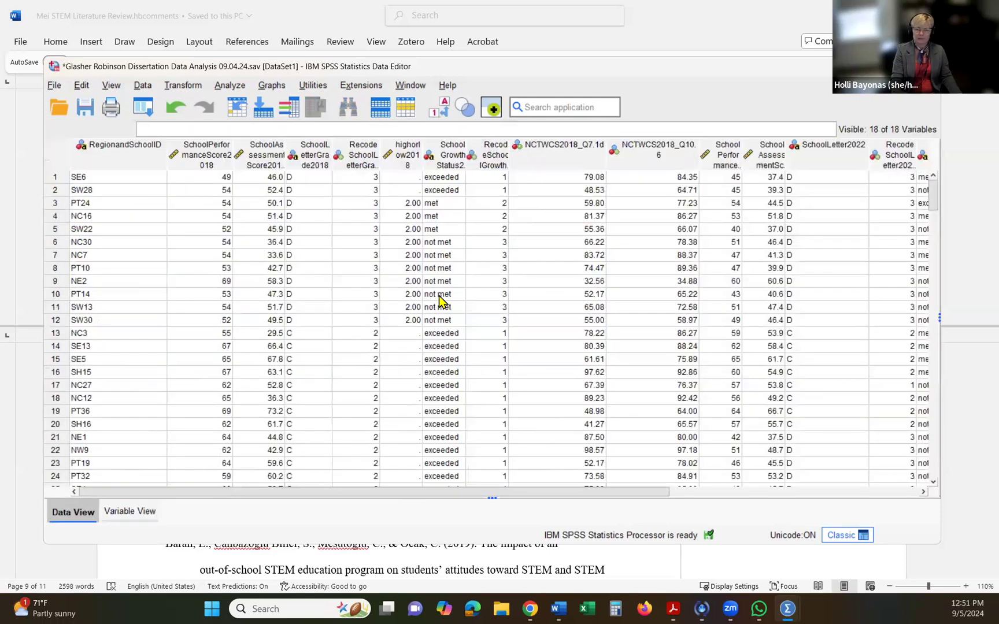
{"action": "left_click", "coordinate": [220, 86]}
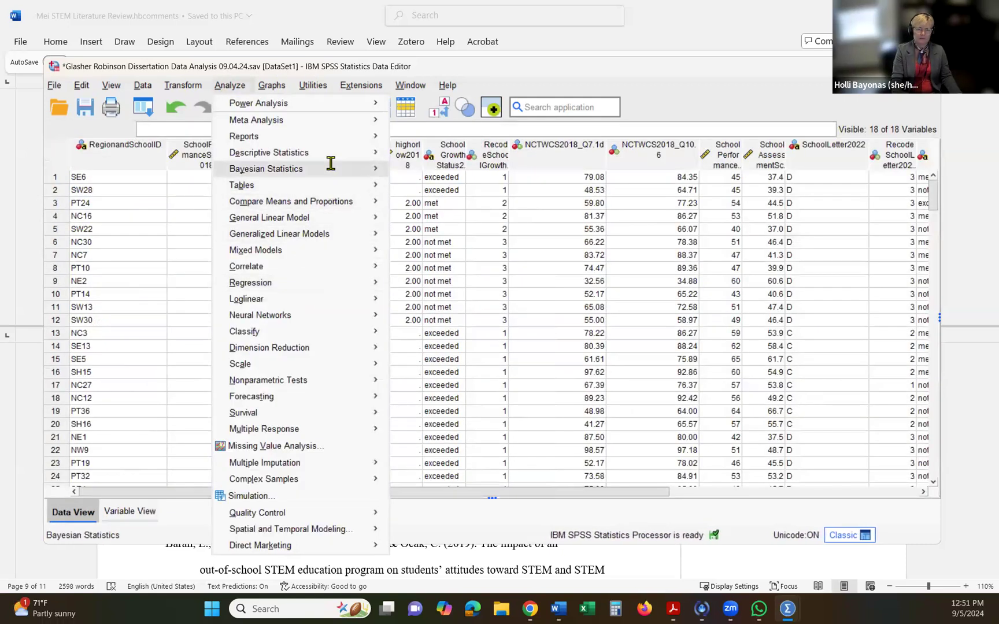
{"action": "mouse_move", "coordinate": [332, 156]}
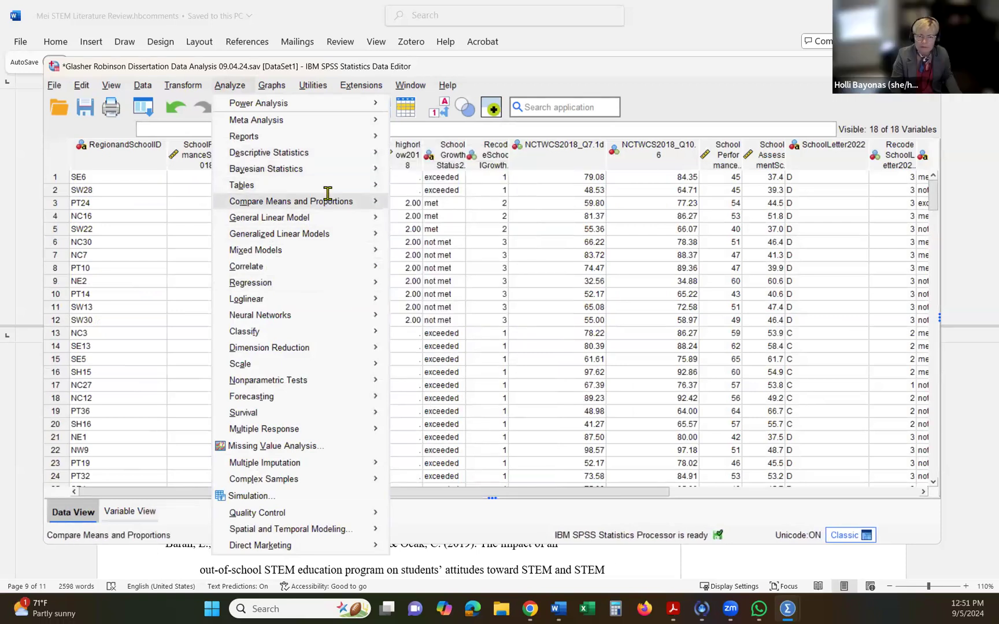
{"action": "mouse_move", "coordinate": [328, 196]}
{"action": "left_click", "coordinate": [412, 239]}
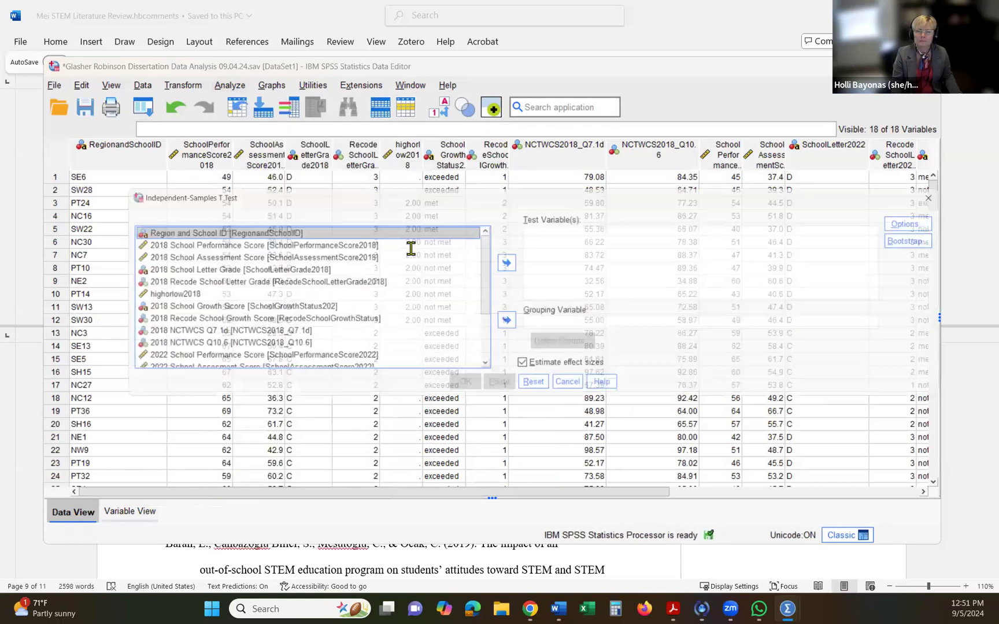
{"action": "left_click", "coordinate": [184, 295]}
{"action": "left_click", "coordinate": [510, 323]}
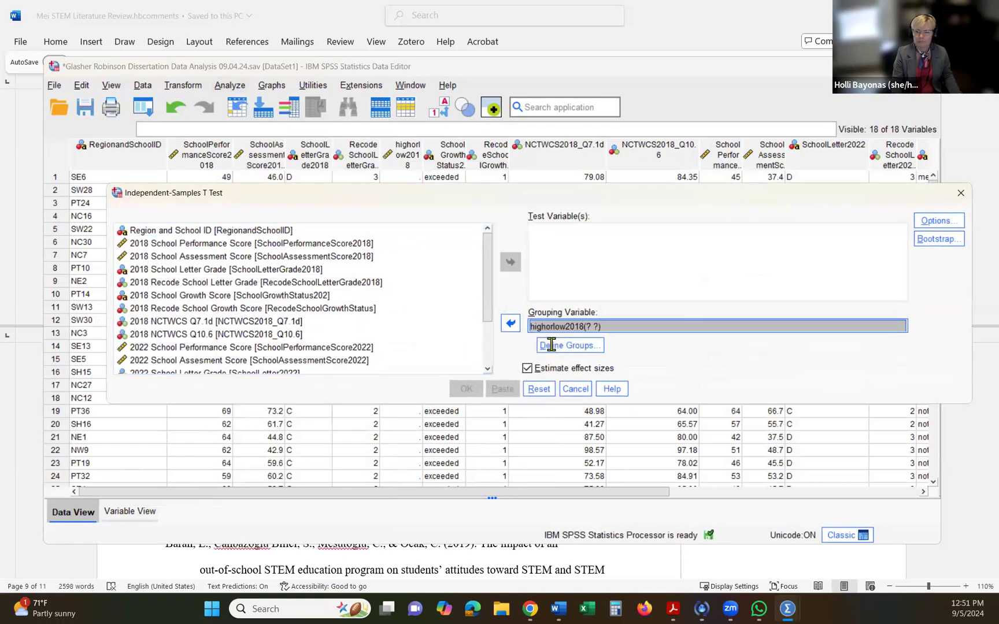
{"action": "left_click", "coordinate": [551, 345]}
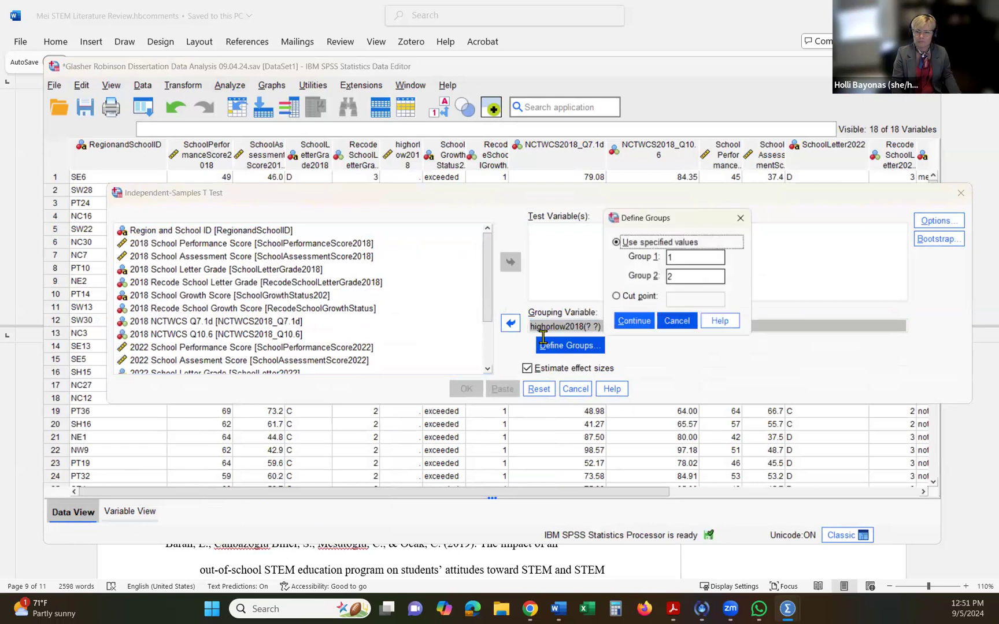
{"action": "left_click", "coordinate": [634, 322]}
- Add 2018 School Performance Score and 2018 School Assessment Score as test variables and run the t test
{"action": "left_click", "coordinate": [197, 243]}
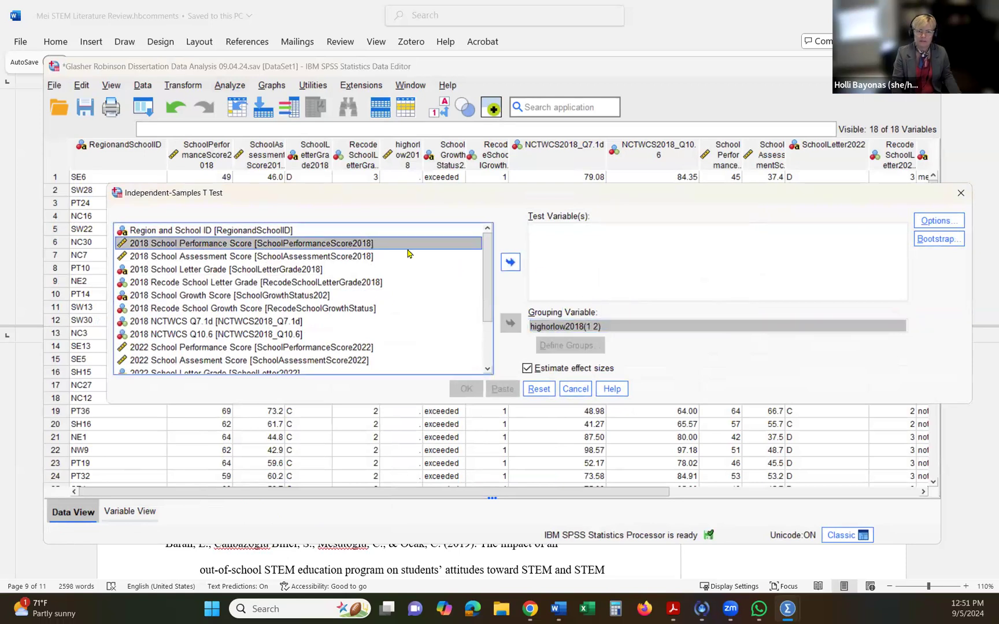
{"action": "left_click", "coordinate": [510, 262]}
{"action": "left_click", "coordinate": [260, 249]}
{"action": "left_click", "coordinate": [509, 261]}
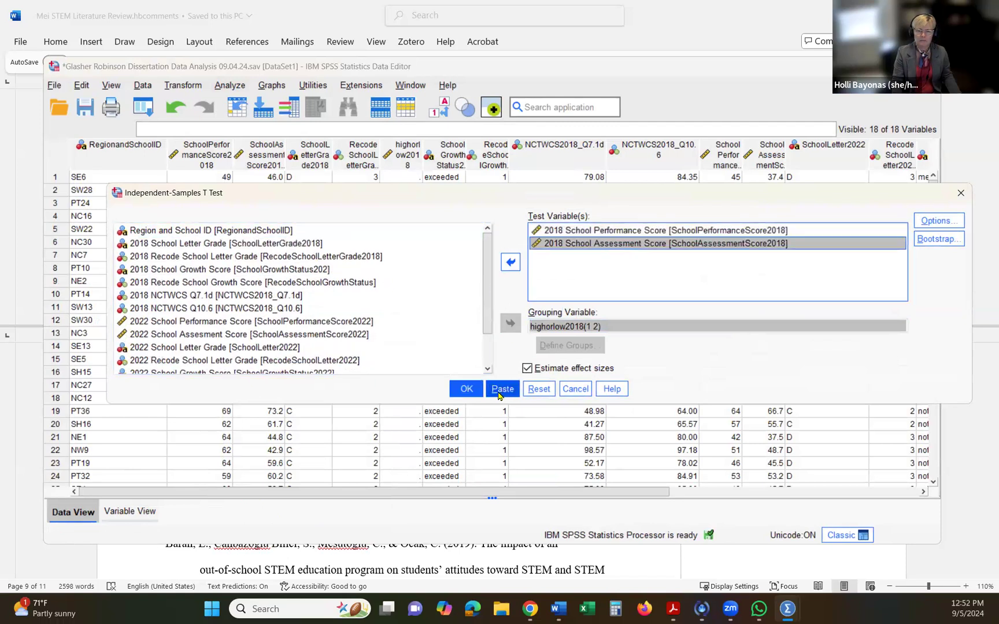
{"action": "left_click", "coordinate": [470, 393]}
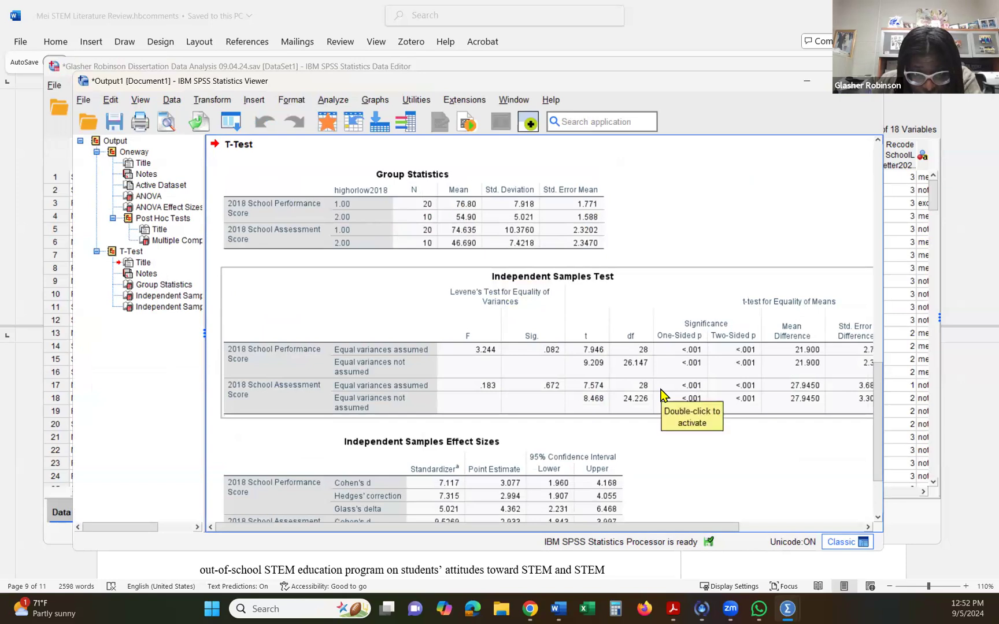
- Examine the Group Statistics, Independent Samples Test and effect size tables for the 2018 performance and assessment scores
{"action": "scroll", "coordinate": [663, 395], "scroll_direction": "down", "scroll_amount": 2}
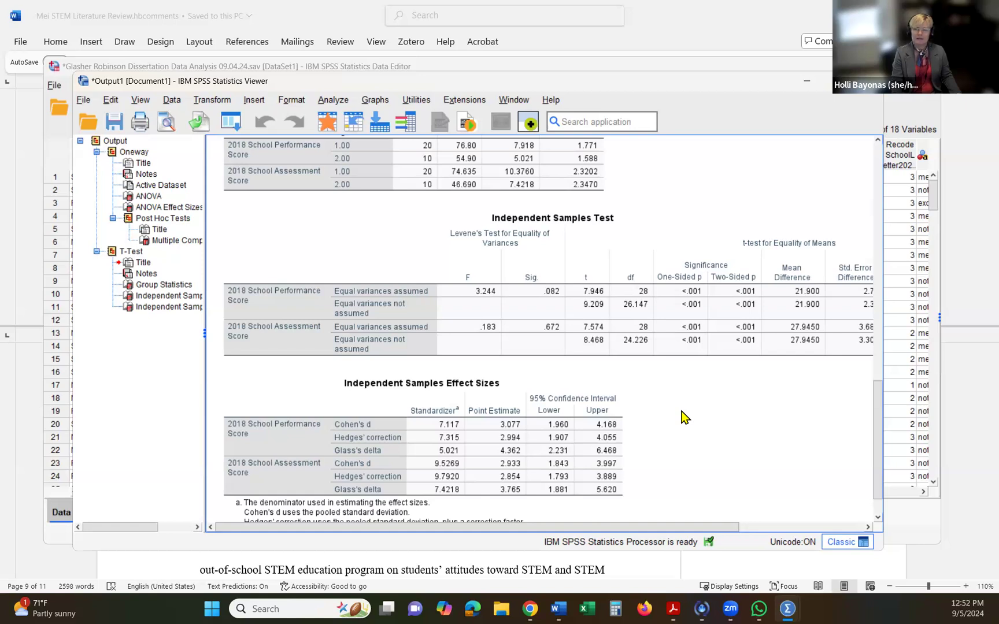
{"action": "left_click", "coordinate": [690, 304]}
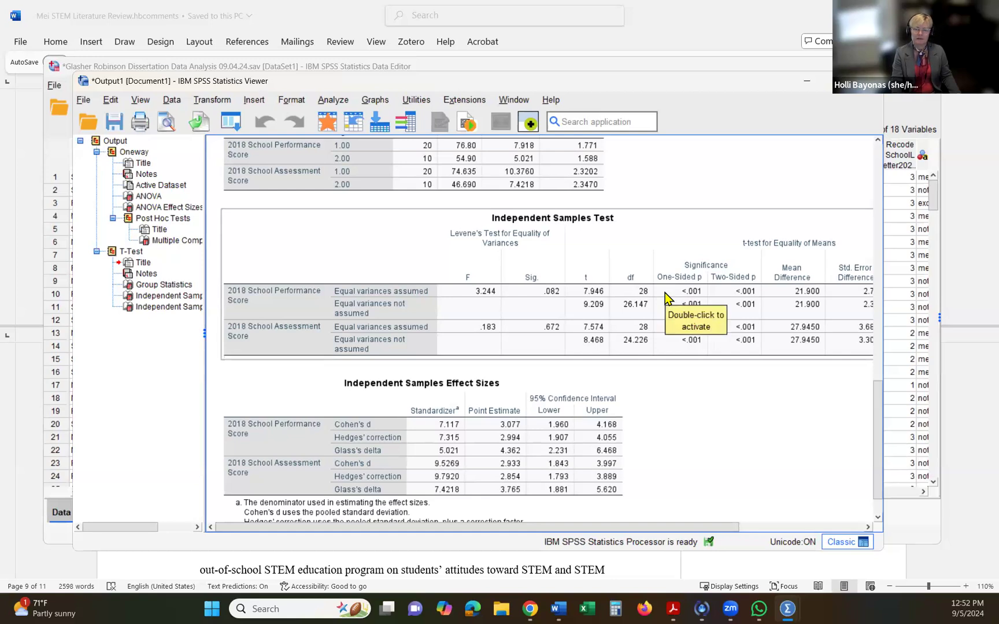
{"action": "left_click", "coordinate": [664, 205]}
{"action": "scroll", "coordinate": [663, 204], "scroll_direction": "up", "scroll_amount": 2}
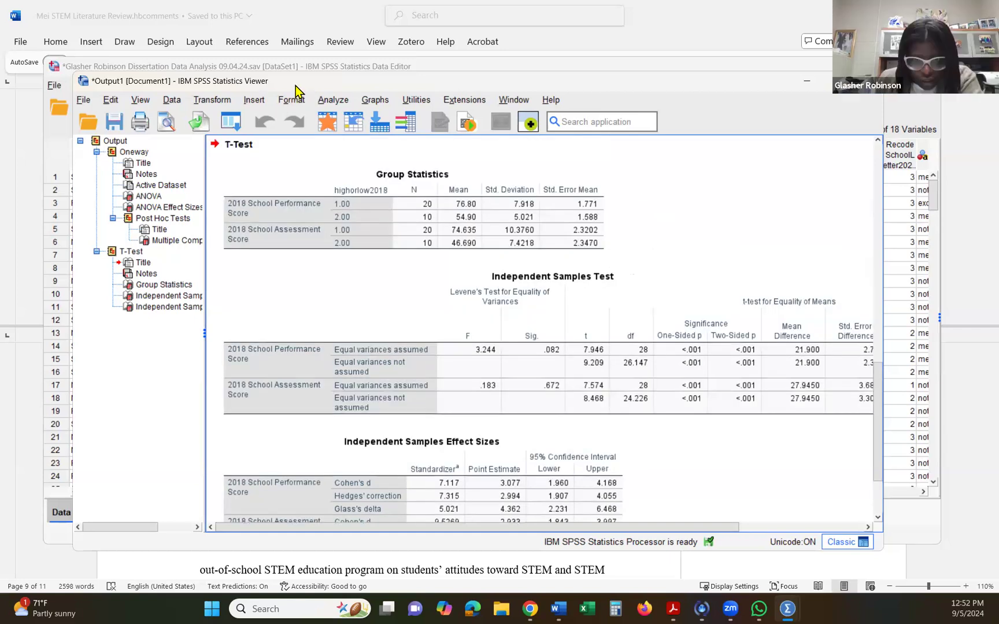
- Return to the dataset and insert a new variable directly before the 2022 school growth status column
{"action": "left_click_drag", "start_coordinate": [522, 79], "coordinate": [537, 158]}
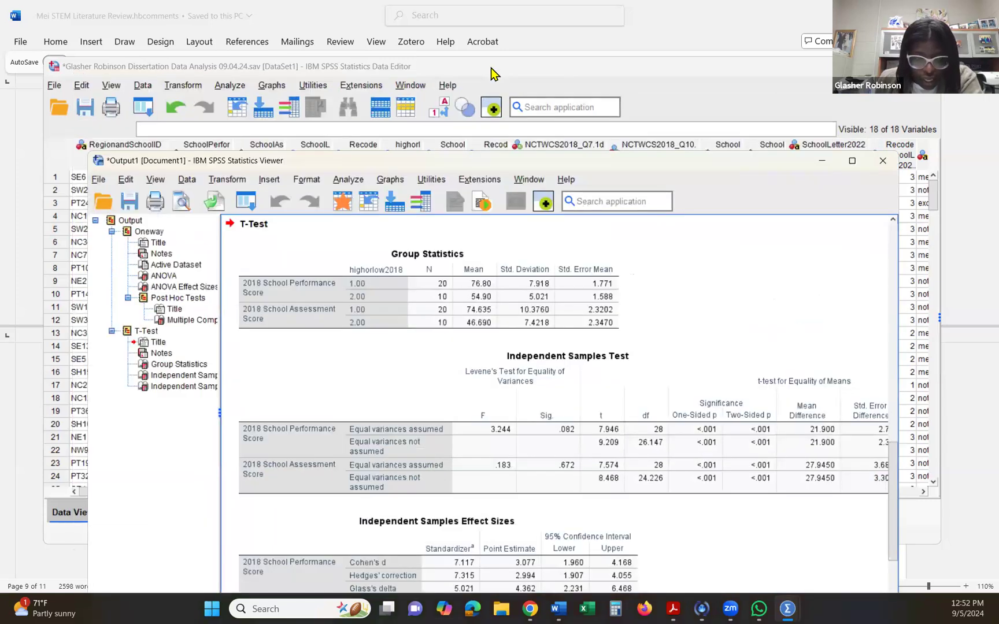
{"action": "left_click", "coordinate": [491, 68]}
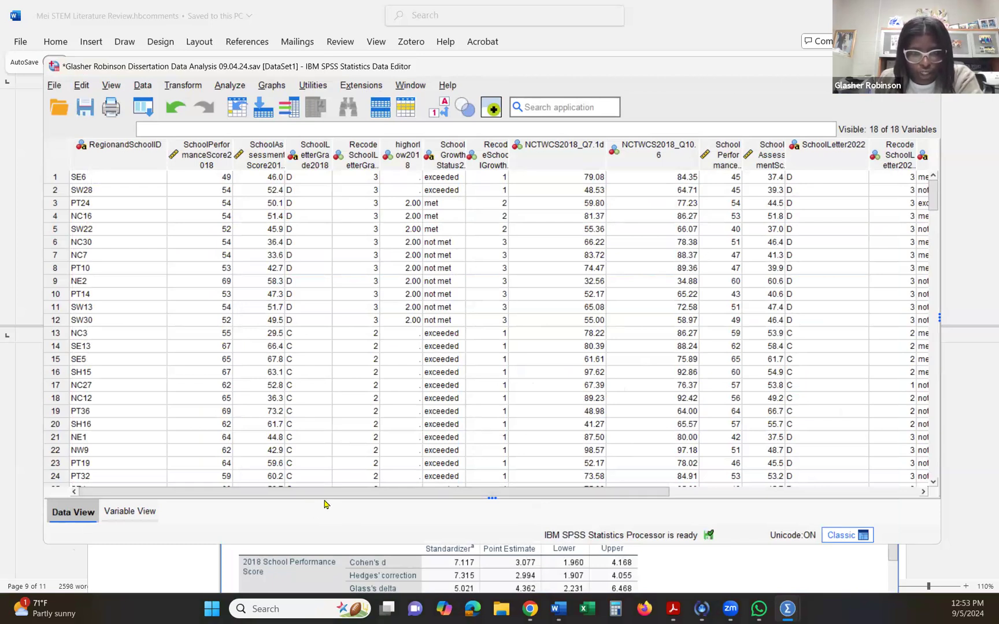
{"action": "left_click_drag", "start_coordinate": [323, 496], "coordinate": [381, 496]}
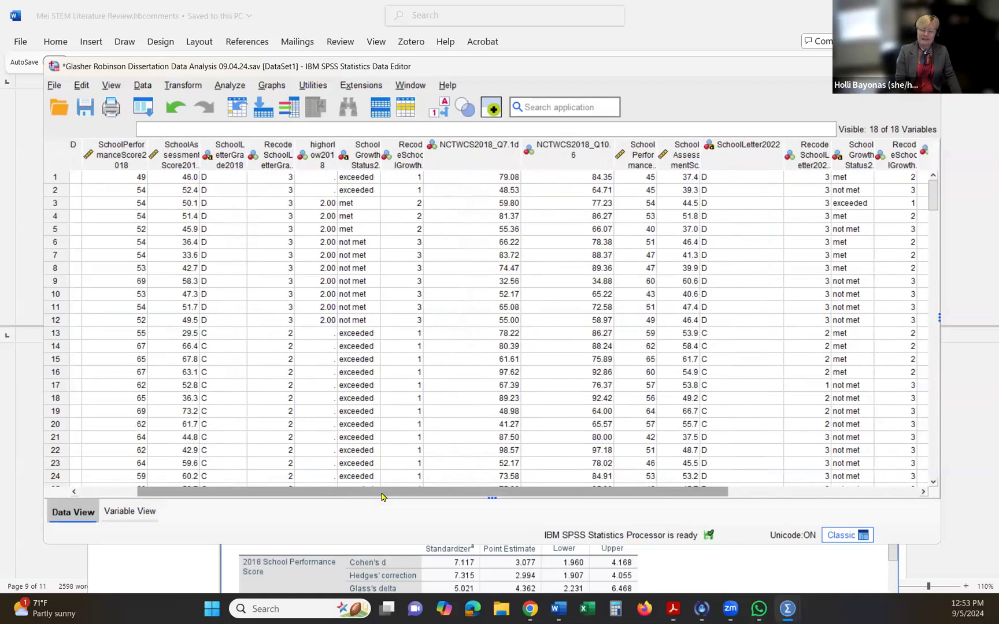
{"action": "left_click_drag", "start_coordinate": [382, 497], "coordinate": [395, 496]}
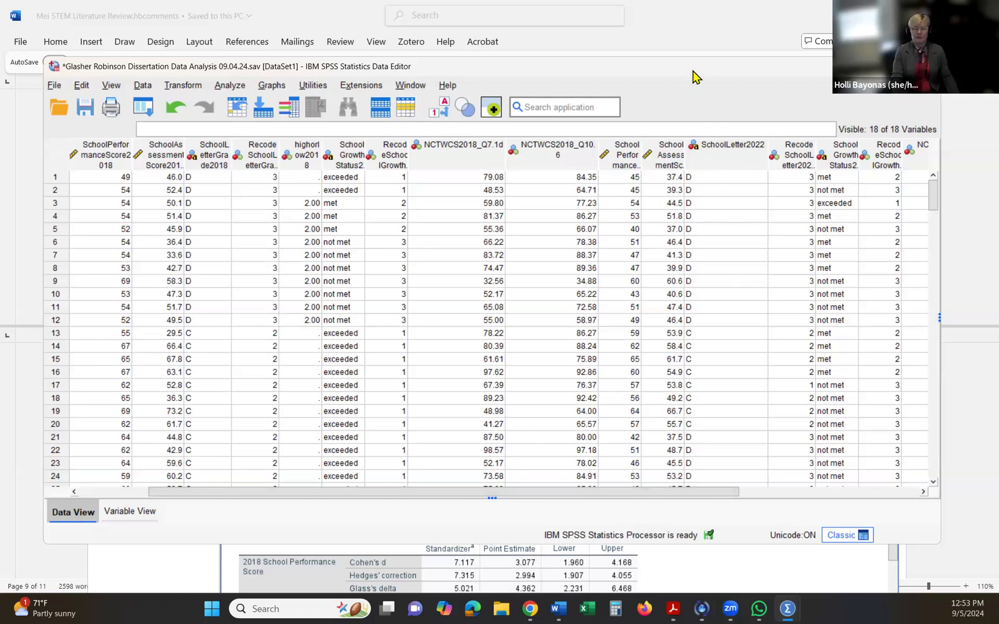
{"action": "left_click_drag", "start_coordinate": [743, 325], "coordinate": [731, 329]}
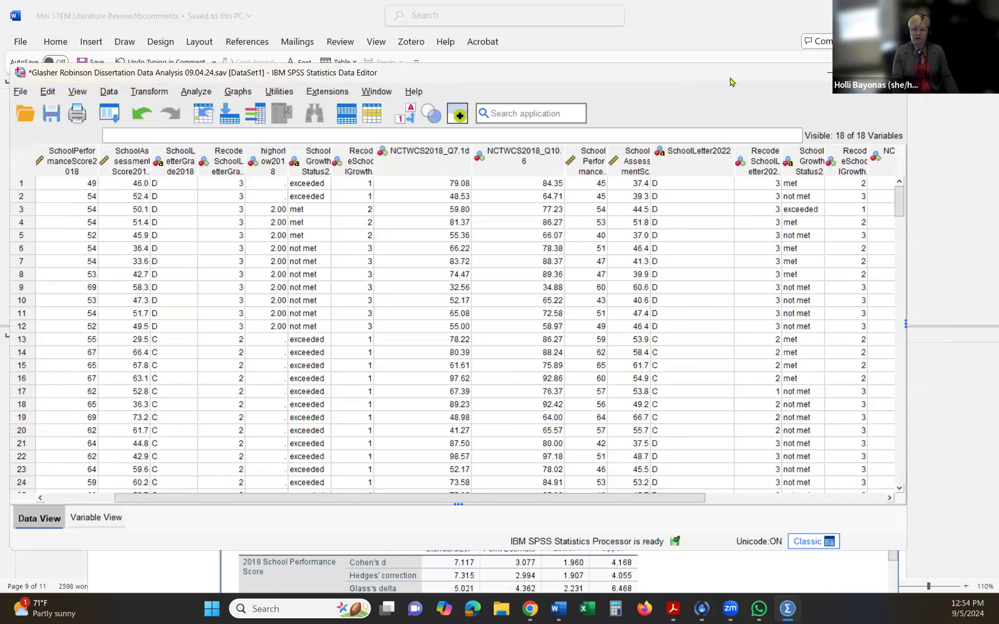
{"action": "left_click_drag", "start_coordinate": [730, 79], "coordinate": [734, 174]}
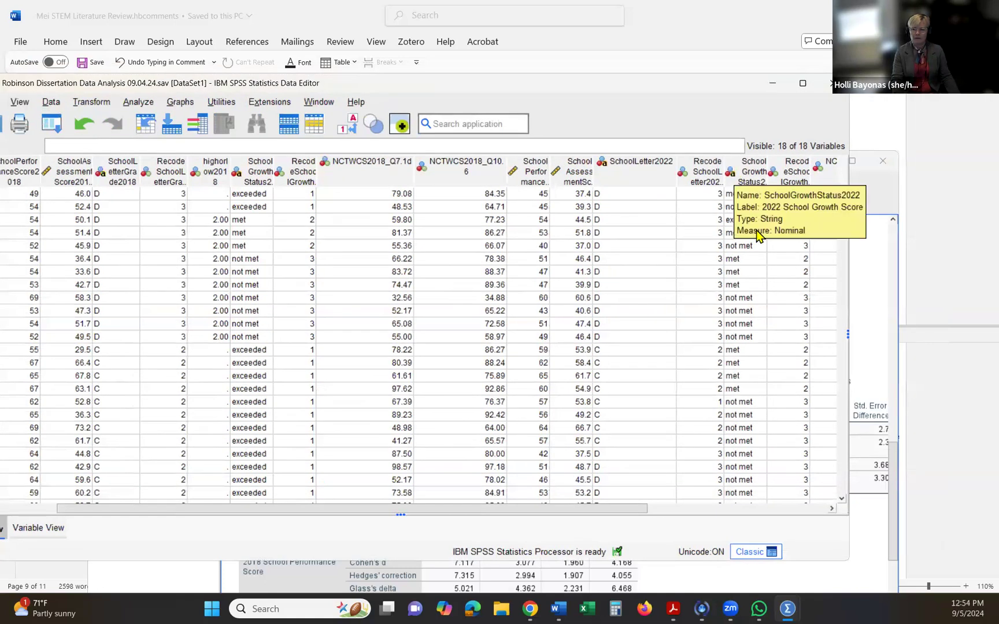
{"action": "right_click", "coordinate": [751, 171]}
{"action": "left_click", "coordinate": [771, 339]}
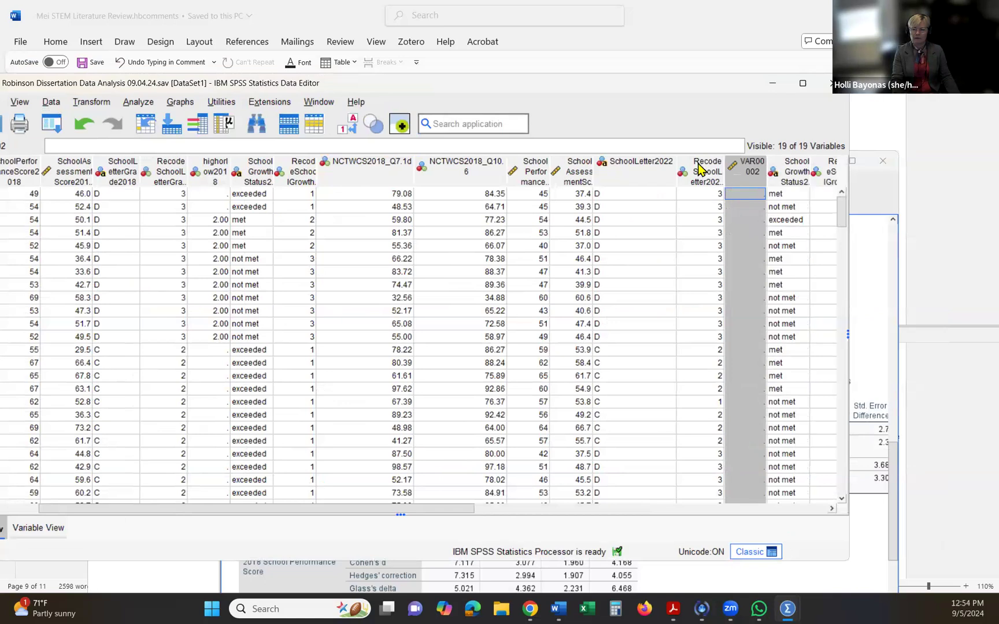
- Sort the cases in ascending order by the 2022 recoded school letter grade
{"action": "left_click", "coordinate": [700, 168]}
{"action": "right_click", "coordinate": [699, 167]}
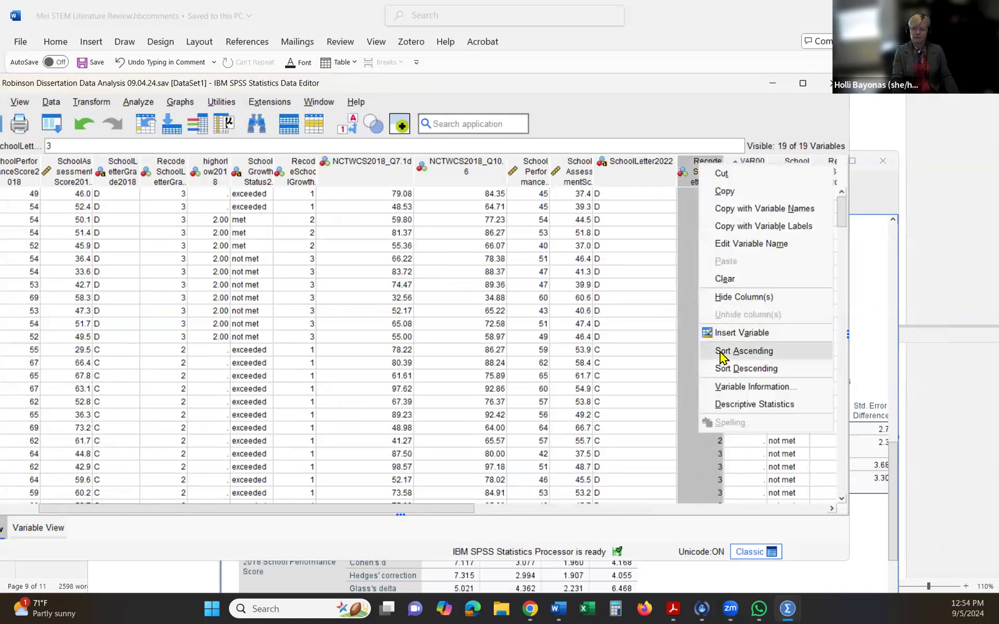
{"action": "left_click", "coordinate": [720, 351]}
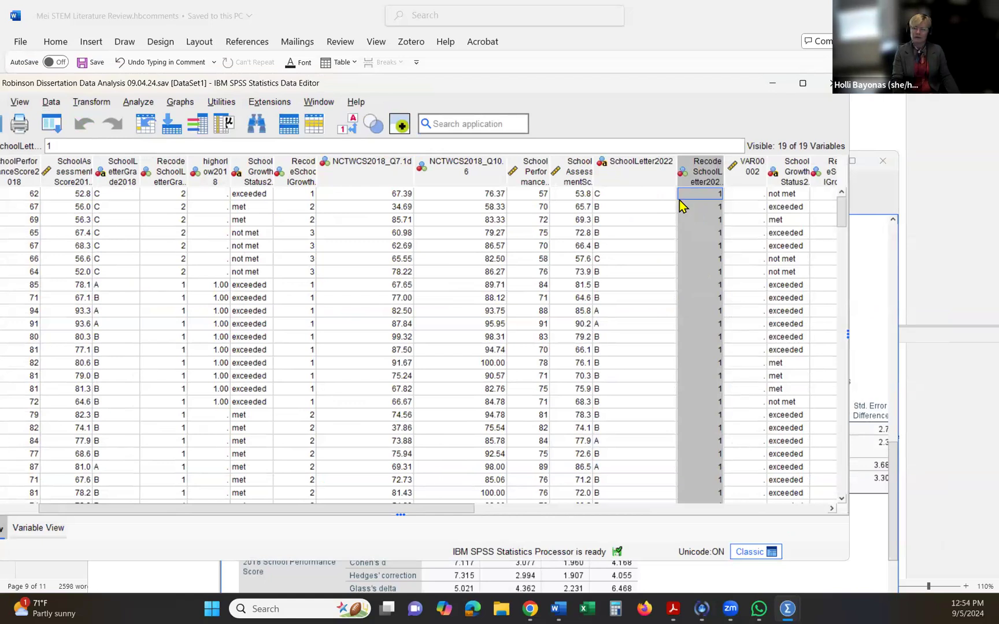
{"action": "left_click", "coordinate": [688, 263]}
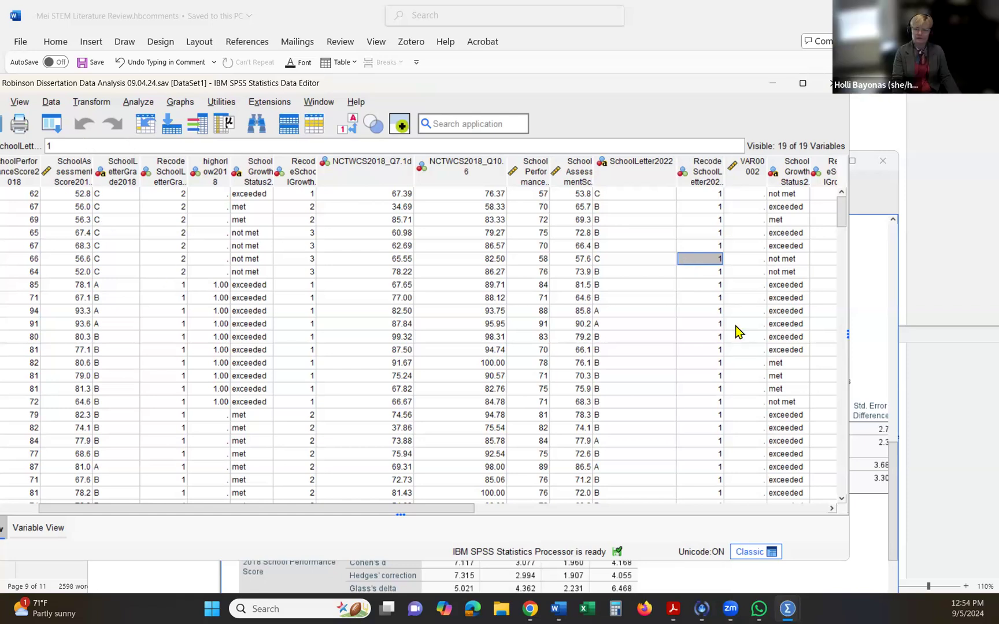
- Sort the cases in ascending order by SchoolLetter2022 and look through the A- and B-grade schools
{"action": "left_click", "coordinate": [634, 177]}
{"action": "right_click", "coordinate": [634, 178]}
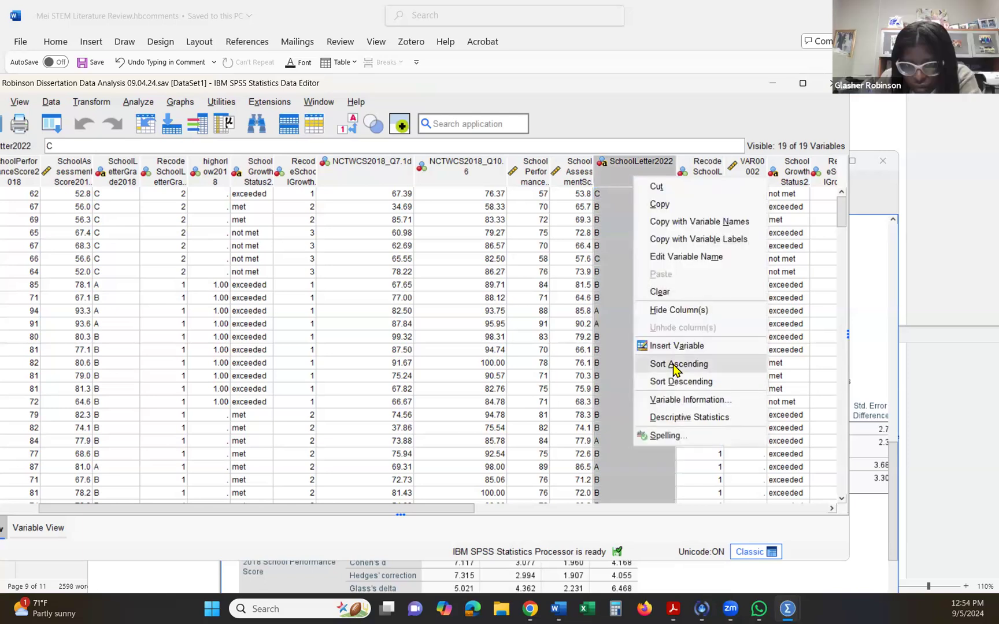
{"action": "left_click", "coordinate": [677, 364]}
{"action": "scroll", "coordinate": [697, 279], "scroll_direction": "down", "scroll_amount": 4}
{"action": "scroll", "coordinate": [702, 281], "scroll_direction": "down", "scroll_amount": 6}
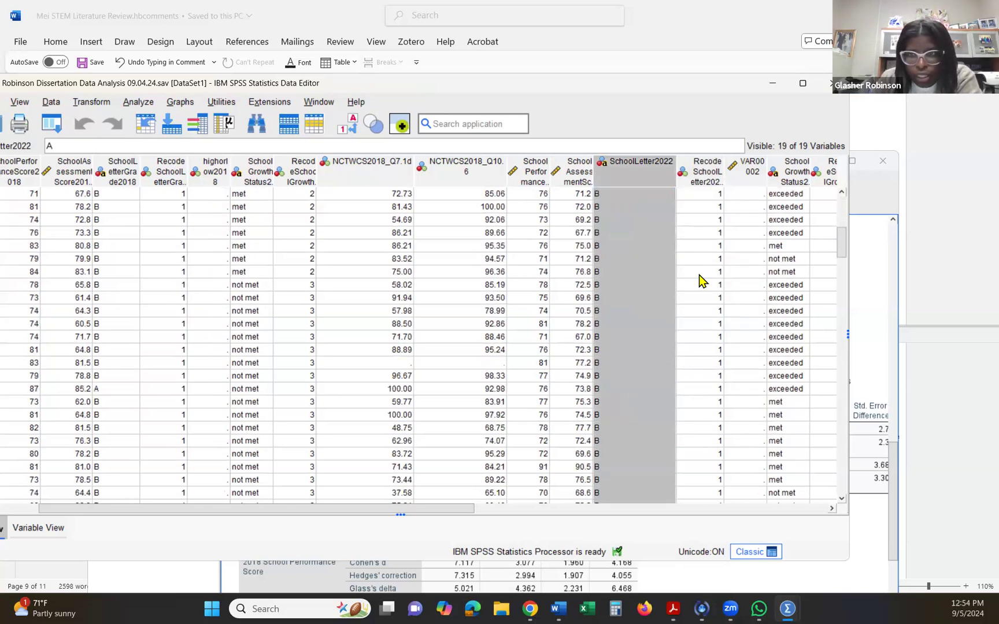
- Set the 2022 recoded letter grade to 2 for the two C-grade schools that are coded 1
{"action": "scroll", "coordinate": [702, 281], "scroll_direction": "down", "scroll_amount": 1}
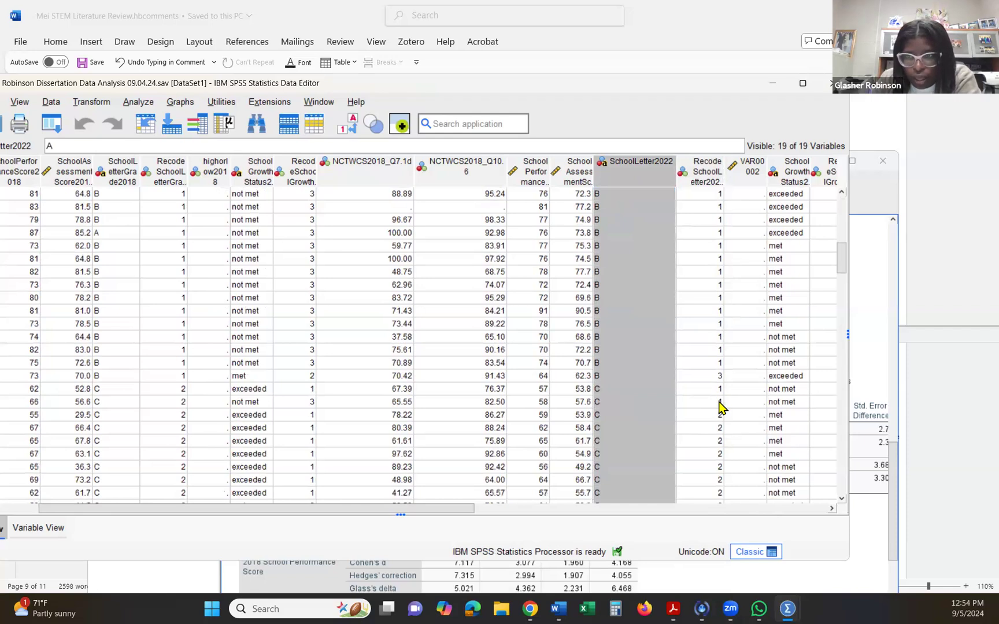
{"action": "left_click", "coordinate": [719, 389]}
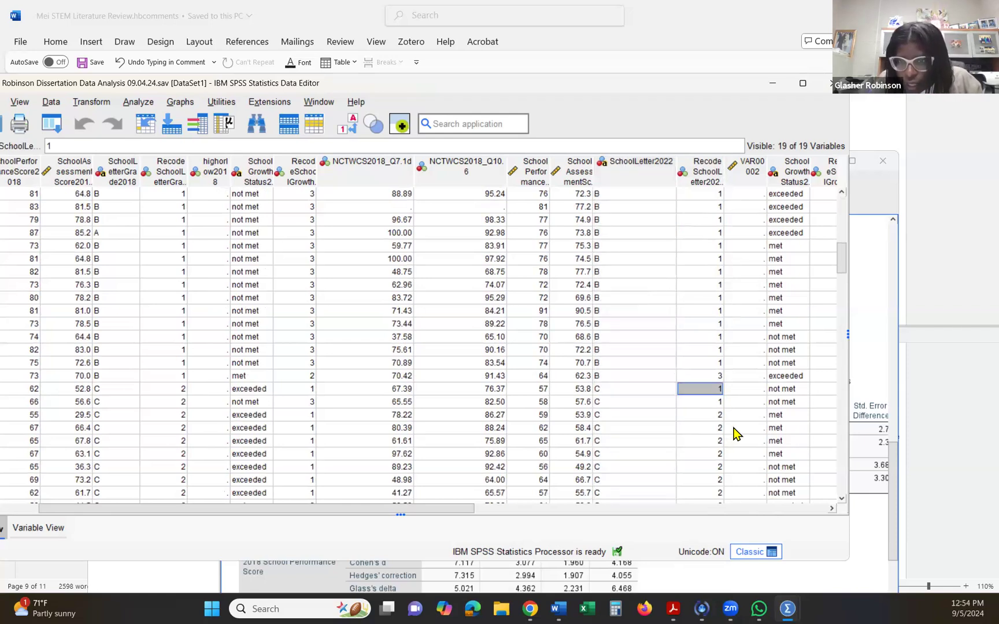
{"action": "type", "text": "2"}
{"action": "key", "text": "Return"}
{"action": "type", "text": "2"}
{"action": "key", "text": "Return"}
- Check the 2022 recoded letter grades against SchoolLetter2022 for the remaining C- and D-grade schools
{"action": "key", "text": "Down"}
{"action": "key", "text": "Down"}
{"action": "key", "text": "Down"}
{"action": "key", "text": "Down"}
{"action": "key", "text": "Down"}
{"action": "key", "text": "Down"}
{"action": "key", "text": "Down"}
{"action": "key", "text": "Down"}
{"action": "key", "text": "Down"}
{"action": "key", "text": "Down"}
{"action": "key", "text": "Down"}
{"action": "key", "text": "Down"}
{"action": "key", "text": "Down"}
{"action": "key", "text": "Down"}
{"action": "key", "text": "Down"}
{"action": "key", "text": "Down"}
{"action": "key", "text": "Down"}
{"action": "key", "text": "Down"}
{"action": "key", "text": "Down"}
{"action": "key", "text": "Down"}
{"action": "key", "text": "Down"}
{"action": "key", "text": "Down"}
{"action": "key", "text": "Down"}
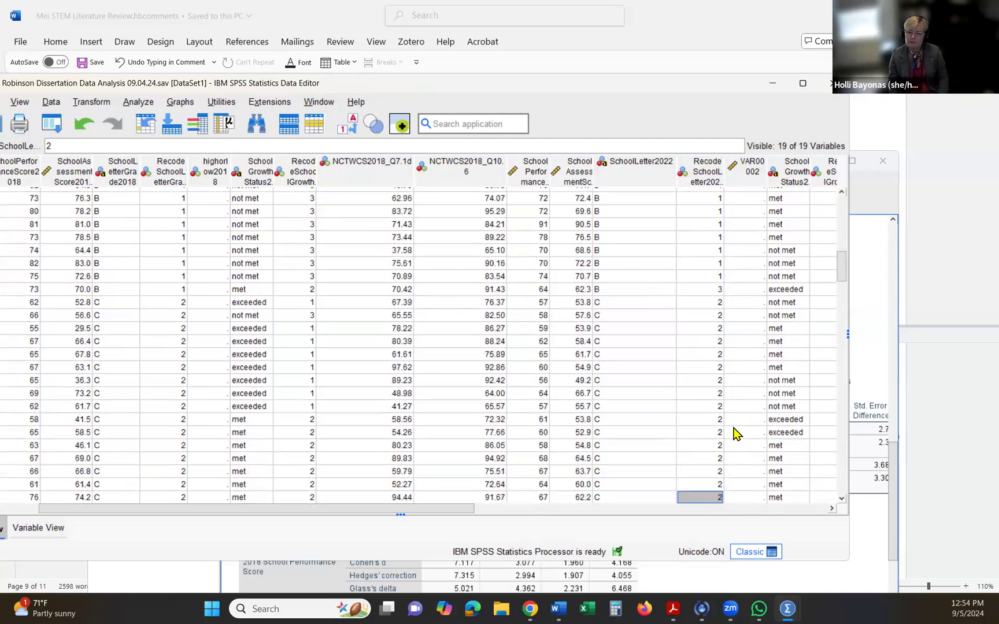
{"action": "key", "text": "Down"}
{"action": "key", "text": "Down"}
{"action": "key", "text": "Down"}
{"action": "key", "text": "Down"}
{"action": "key", "text": "Down"}
{"action": "key", "text": "Down"}
{"action": "key", "text": "Down"}
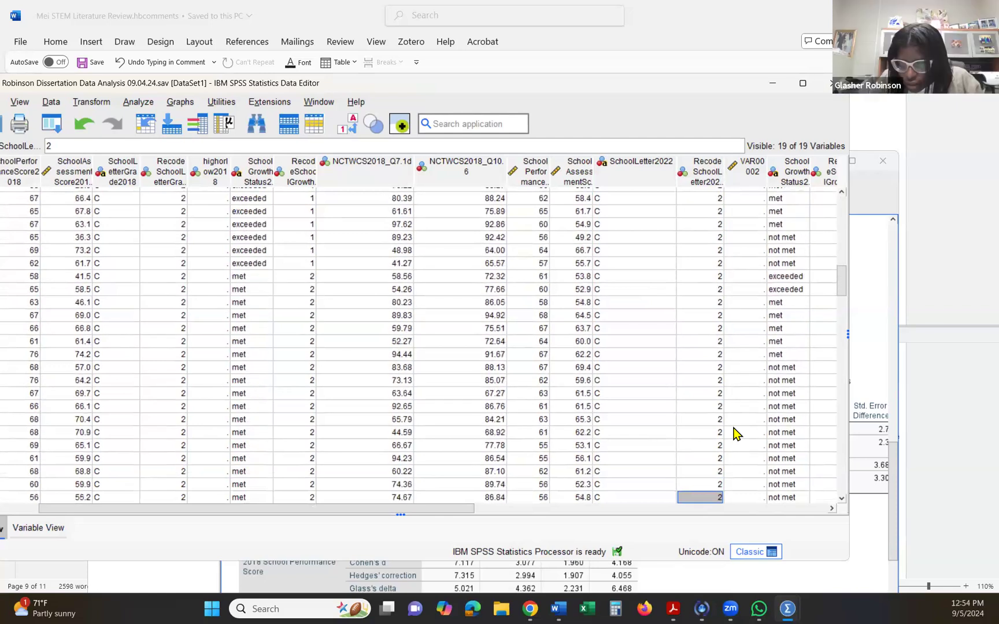
{"action": "key", "text": "Down"}
{"action": "key", "text": "Down"}
{"action": "key", "text": "Down"}
{"action": "key", "text": "Down"}
{"action": "key", "text": "Down"}
{"action": "key", "text": "Down"}
{"action": "key", "text": "Down"}
{"action": "key", "text": "Down"}
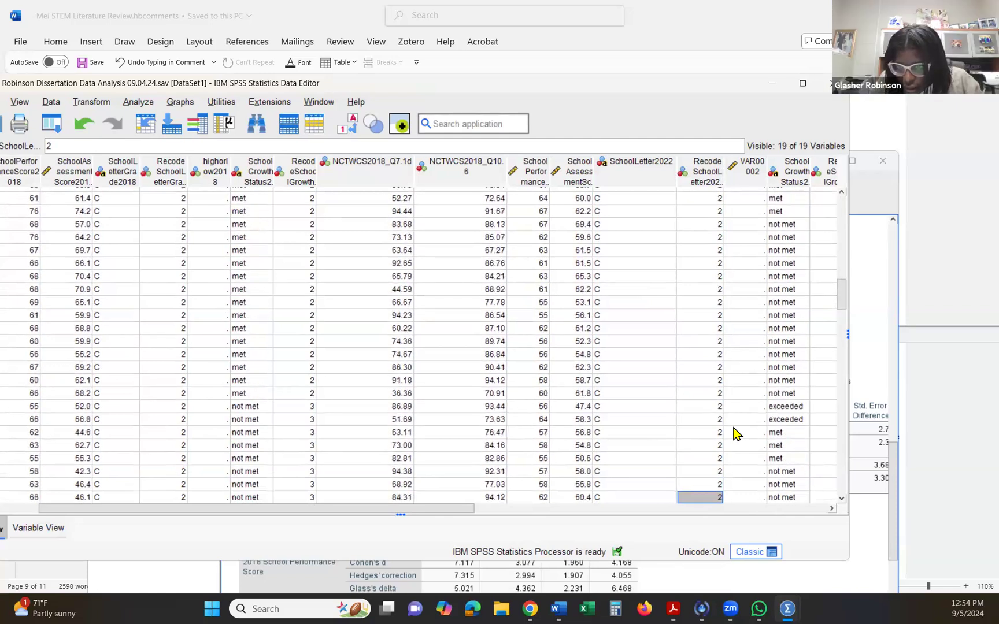
{"action": "key", "text": "Down"}
{"action": "key", "text": "Down"}
{"action": "key", "text": "Down"}
{"action": "key", "text": "Down"}
{"action": "key", "text": "Down"}
{"action": "key", "text": "Down"}
{"action": "key", "text": "Down"}
{"action": "key", "text": "Down"}
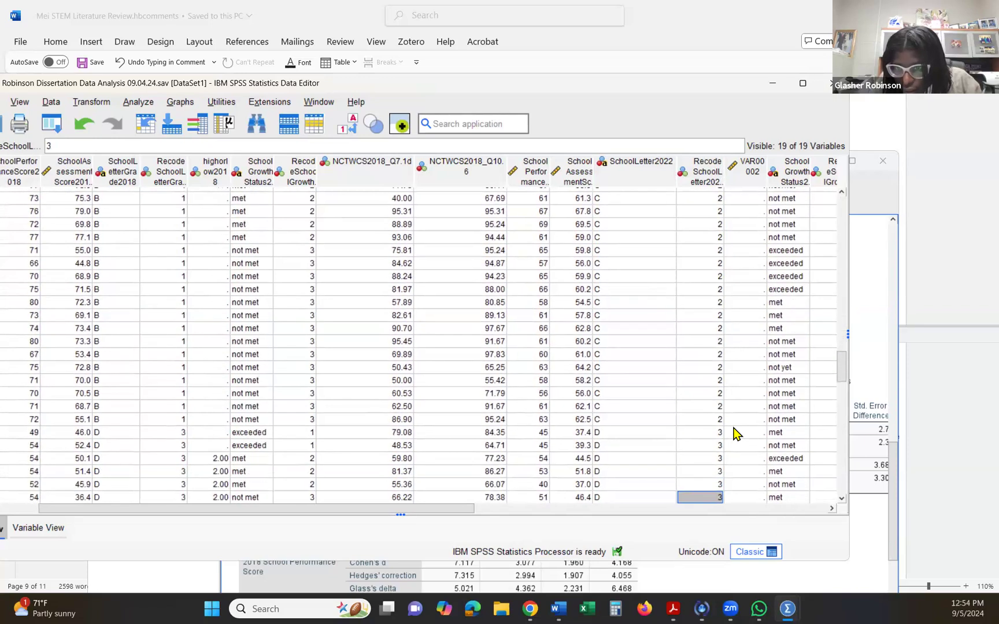
{"action": "scroll", "coordinate": [735, 434], "scroll_direction": "up", "scroll_amount": 15}
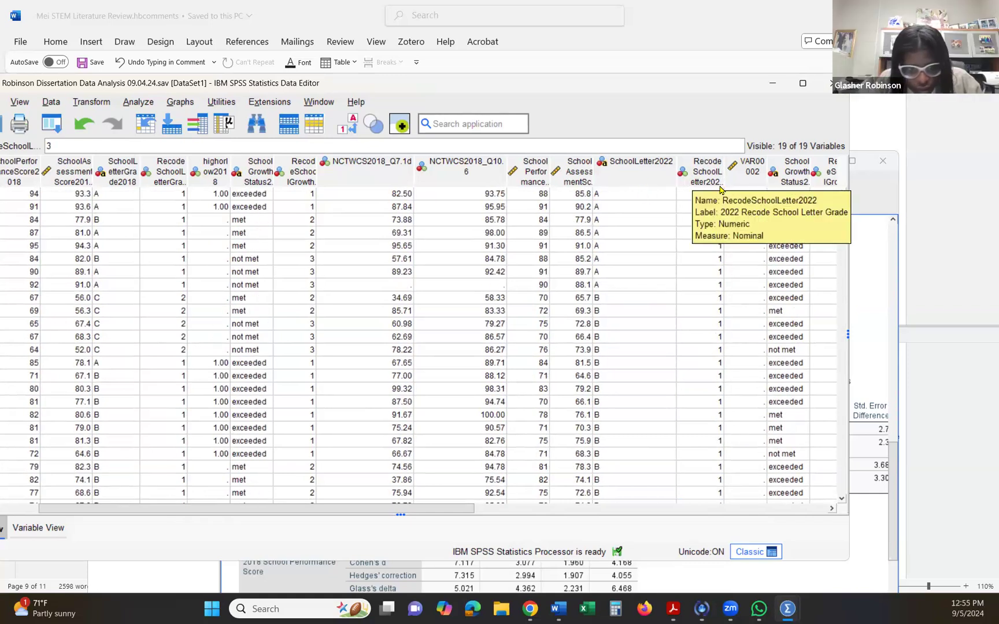
- Sort the cases in ascending order by 2022 school growth status and enter 1 in VAR00002 for every A- or B-grade school that exceeded growth
{"action": "right_click", "coordinate": [792, 176]}
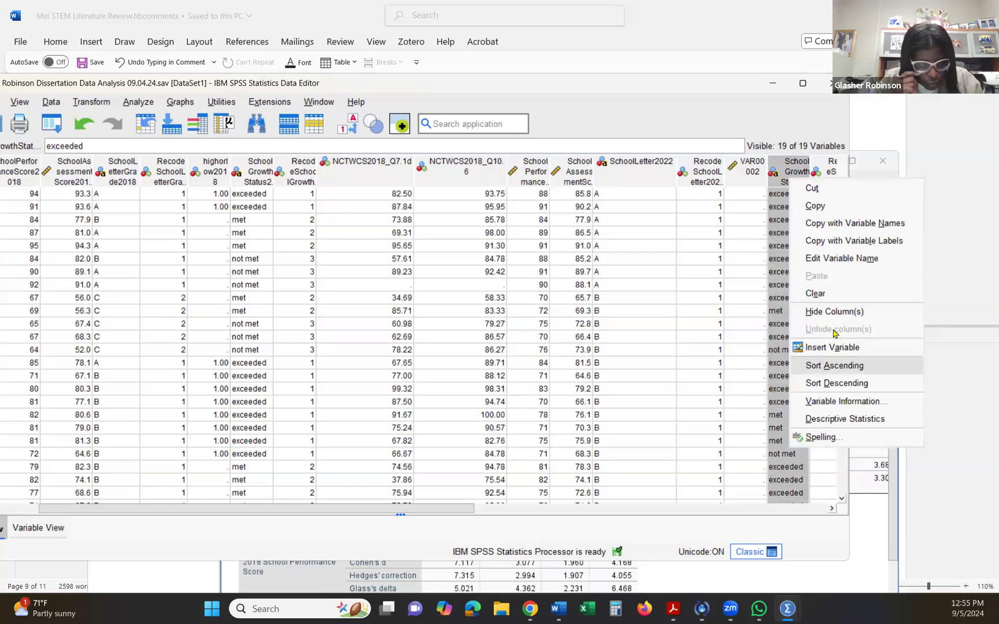
{"action": "left_click", "coordinate": [844, 367]}
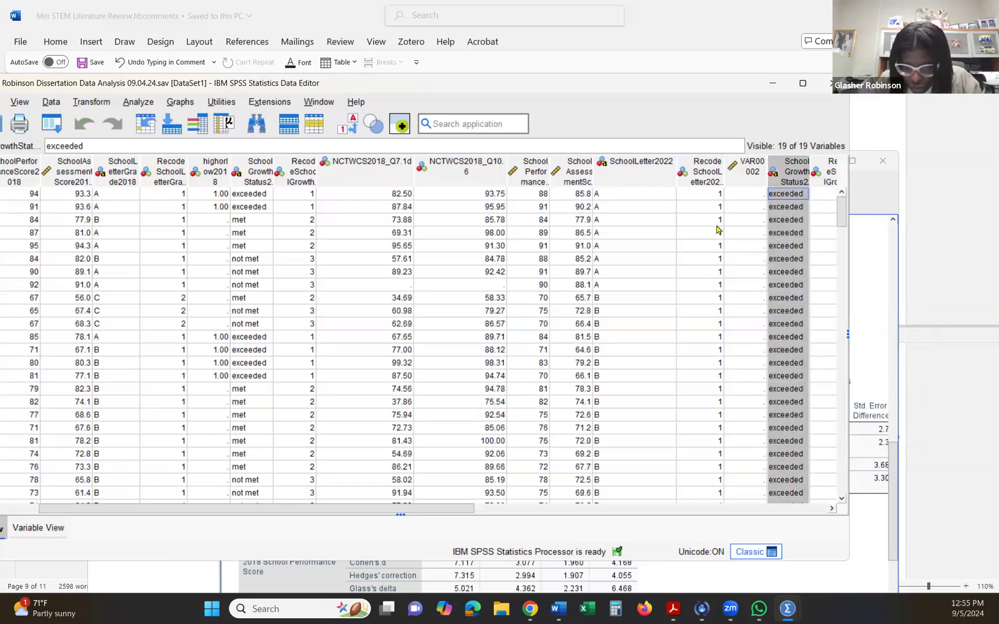
{"action": "left_click", "coordinate": [745, 196]}
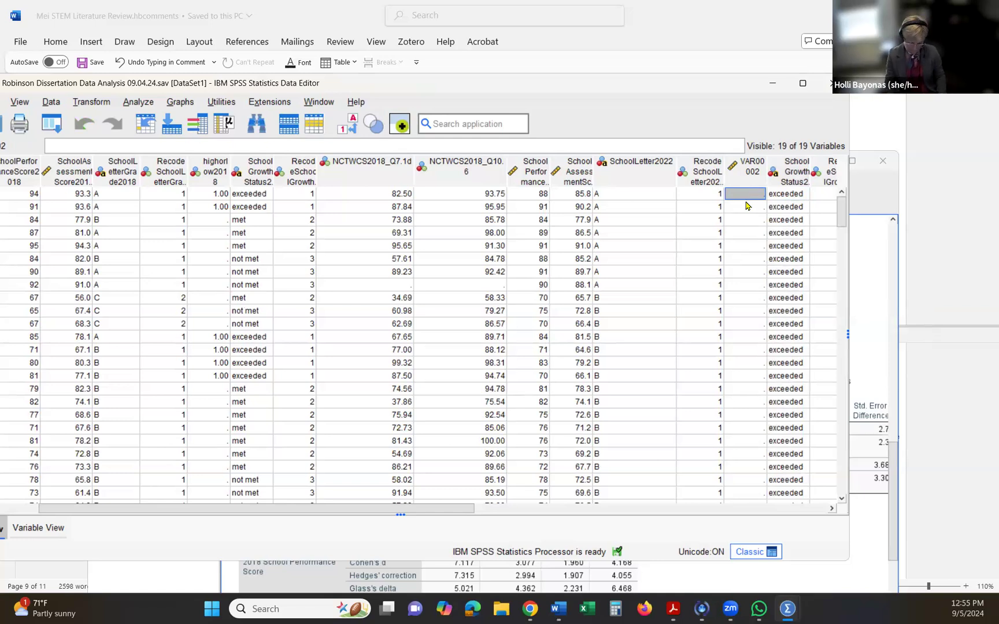
{"action": "type", "text": "1 1 1 1 1 1"}
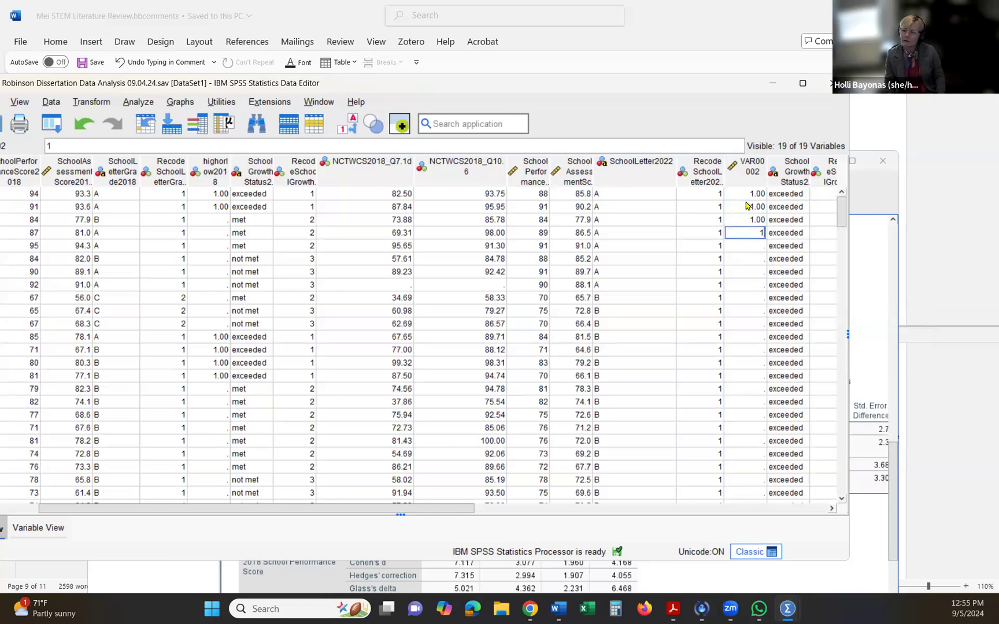
{"action": "type", "text": " 1"}
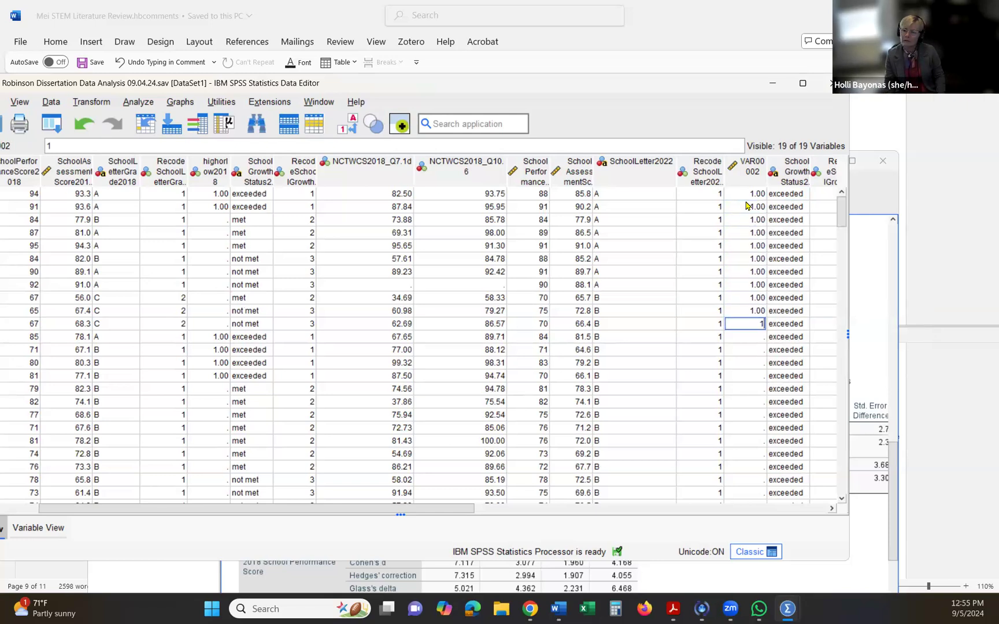
{"action": "type", "text": " 1 1 1 1 1 1 1 1 1 1 1 1 1 1 1 1 1 1"}
{"action": "key", "text": "Return"}
{"action": "key", "text": "Return"}
{"action": "scroll", "coordinate": [745, 206], "scroll_direction": "down", "scroll_amount": 5}
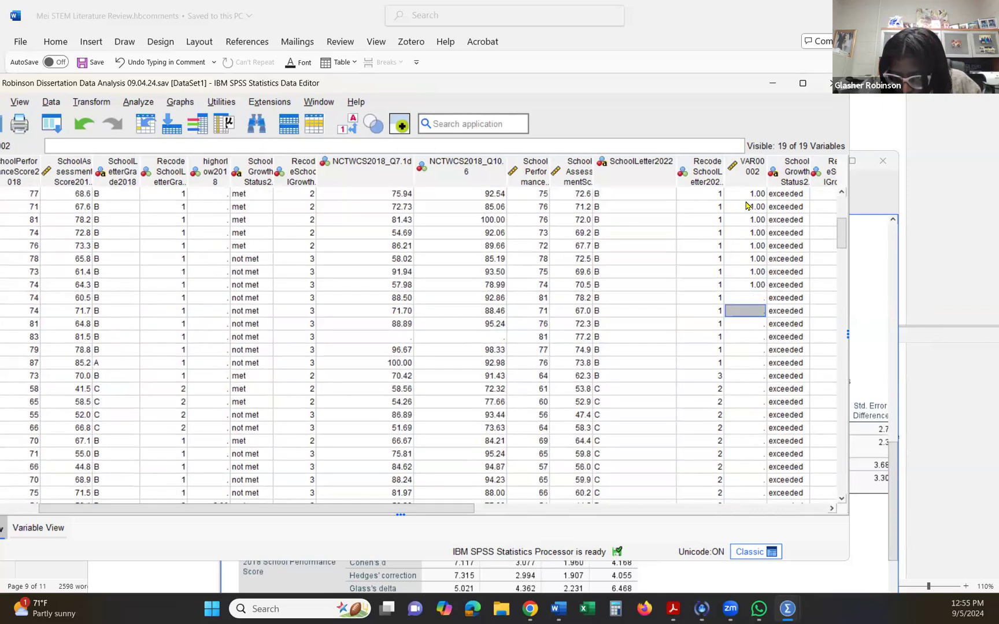
{"action": "left_click", "coordinate": [746, 297]}
{"action": "type", "text": "1"}
{"action": "key", "text": "Return"}
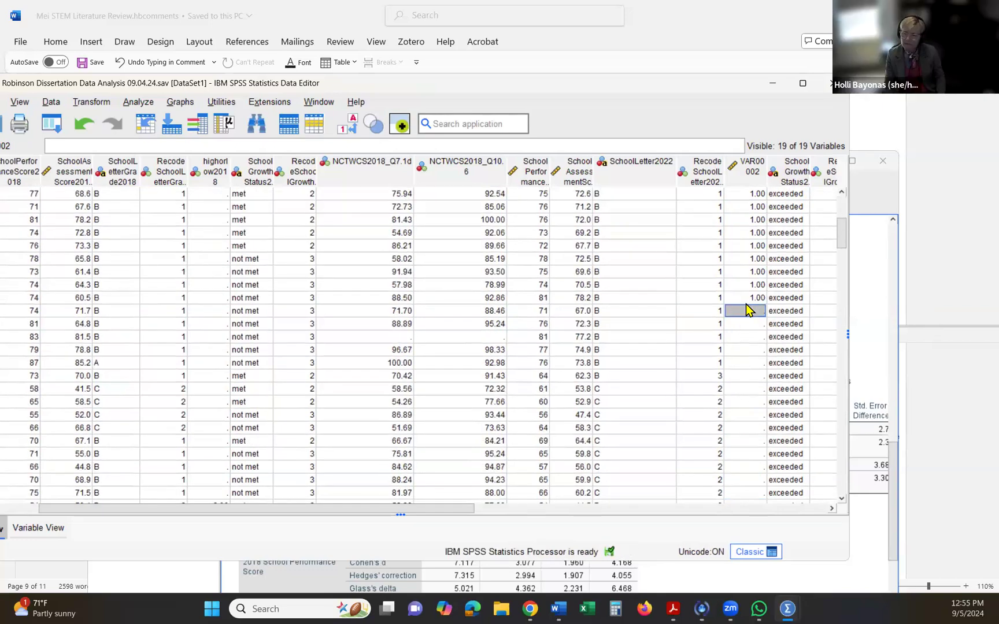
{"action": "type", "text": "1 1 1 "}
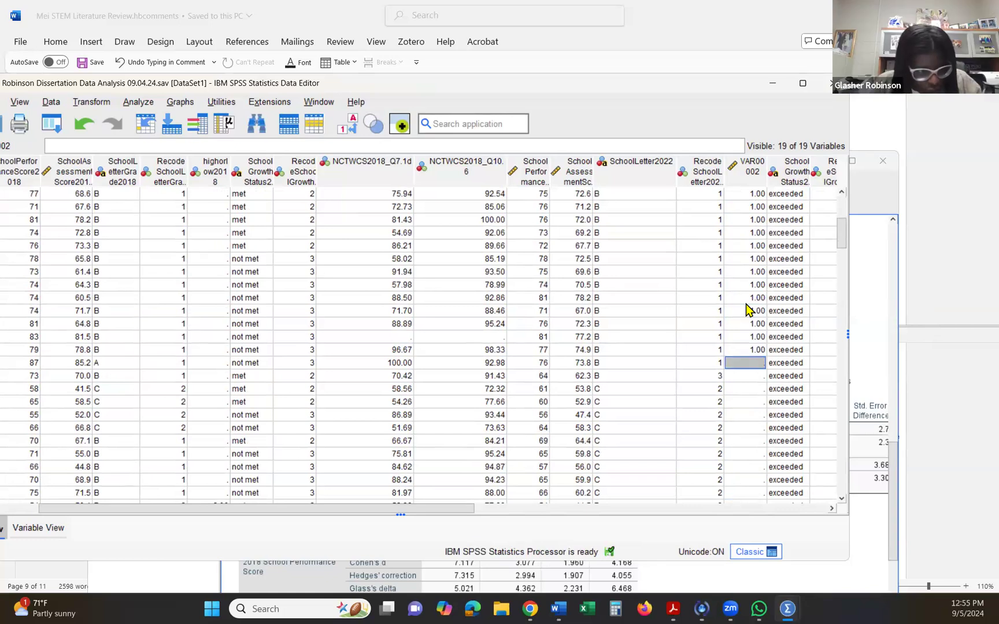
{"action": "type", "text": "1"}
{"action": "key", "text": "Return"}
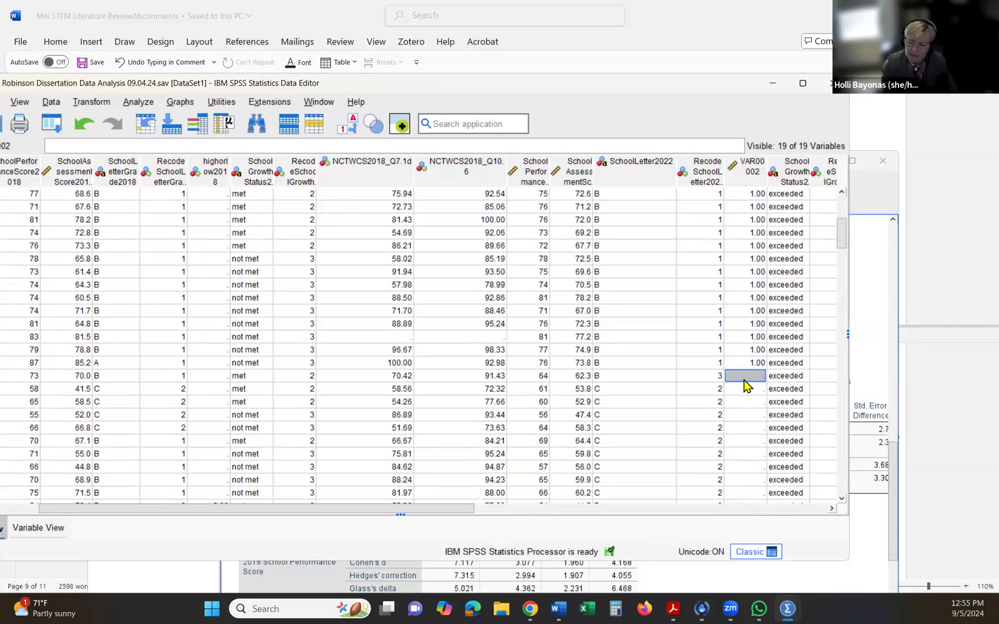
- Sort the cases in descending order by the 2022 recoded letter grade and enter 2 in VAR00002 for the D-grade schools that met growth
{"action": "right_click", "coordinate": [711, 176]}
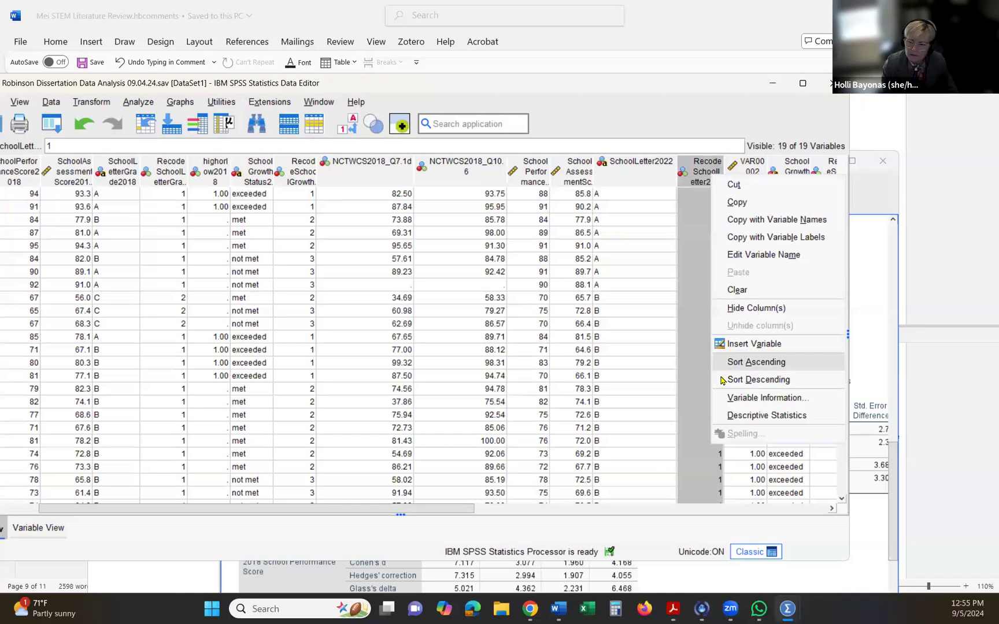
{"action": "left_click", "coordinate": [751, 379]}
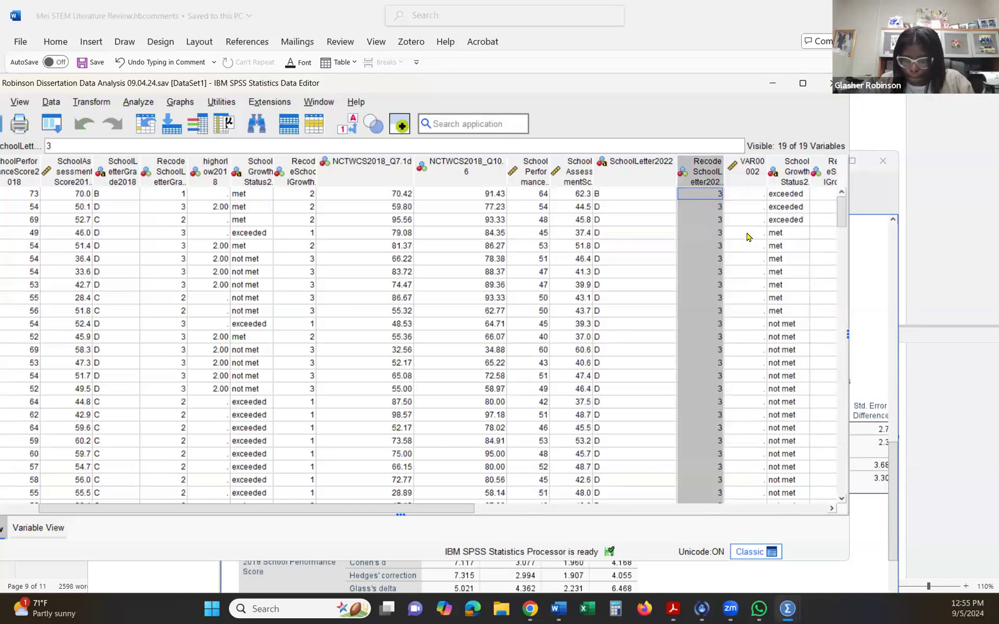
{"action": "left_click", "coordinate": [746, 234]}
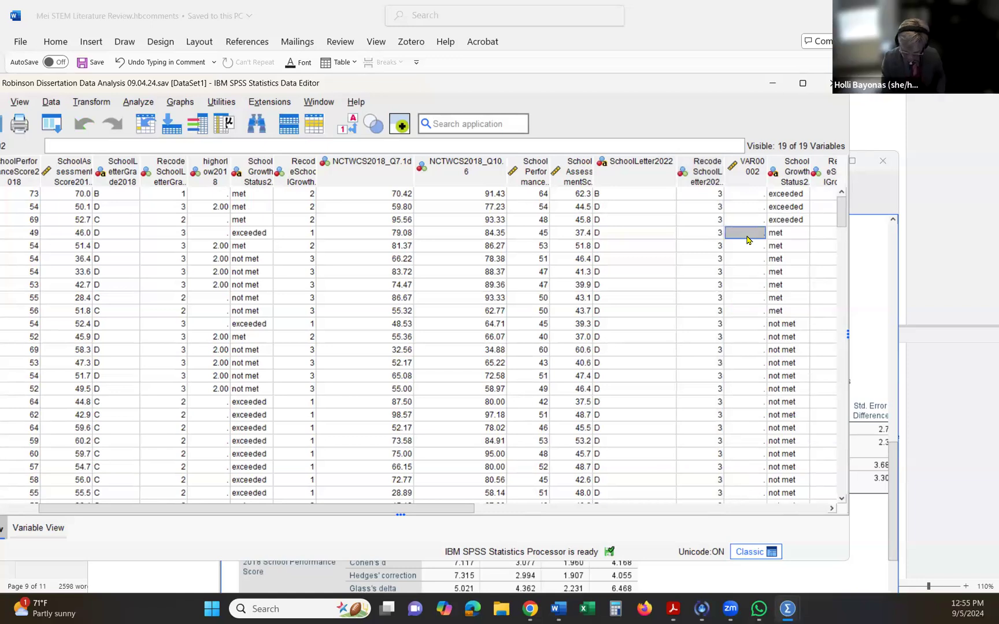
{"action": "type", "text": "2"}
{"action": "key", "text": "Return"}
{"action": "type", "text": "2"}
{"action": "key", "text": "Return"}
{"action": "type", "text": "2"}
{"action": "key", "text": "Return"}
{"action": "type", "text": "2"}
{"action": "key", "text": "Return"}
{"action": "type", "text": "2"}
{"action": "key", "text": "Return"}
{"action": "type", "text": "2"}
{"action": "key", "text": "Return"}
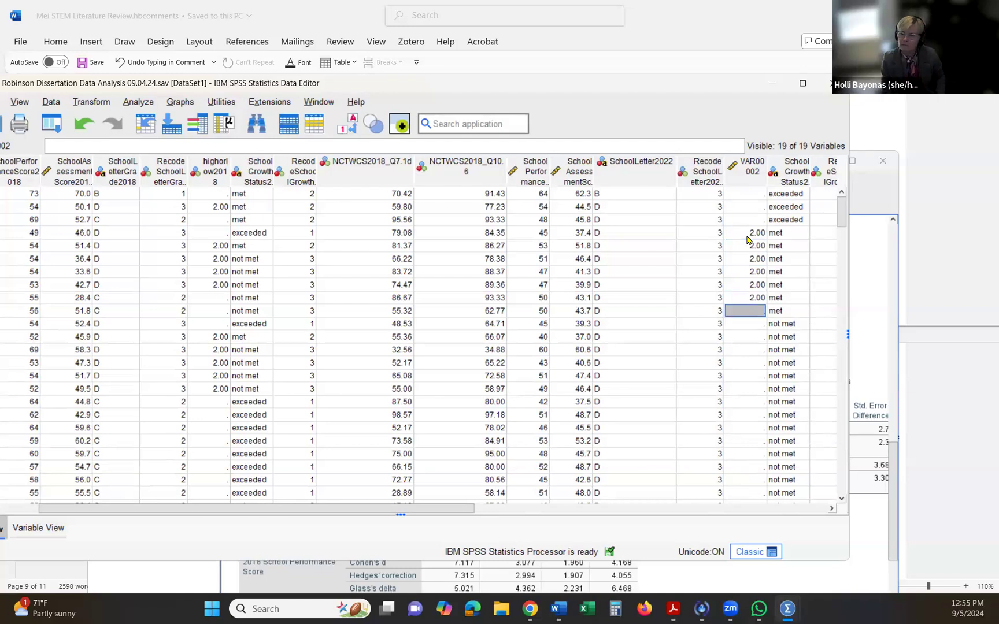
{"action": "type", "text": "2"}
{"action": "key", "text": "Return"}
- Enter 2 in VAR00002 for every D-grade school whose 2022 growth status is not met
{"action": "type", "text": "2"}
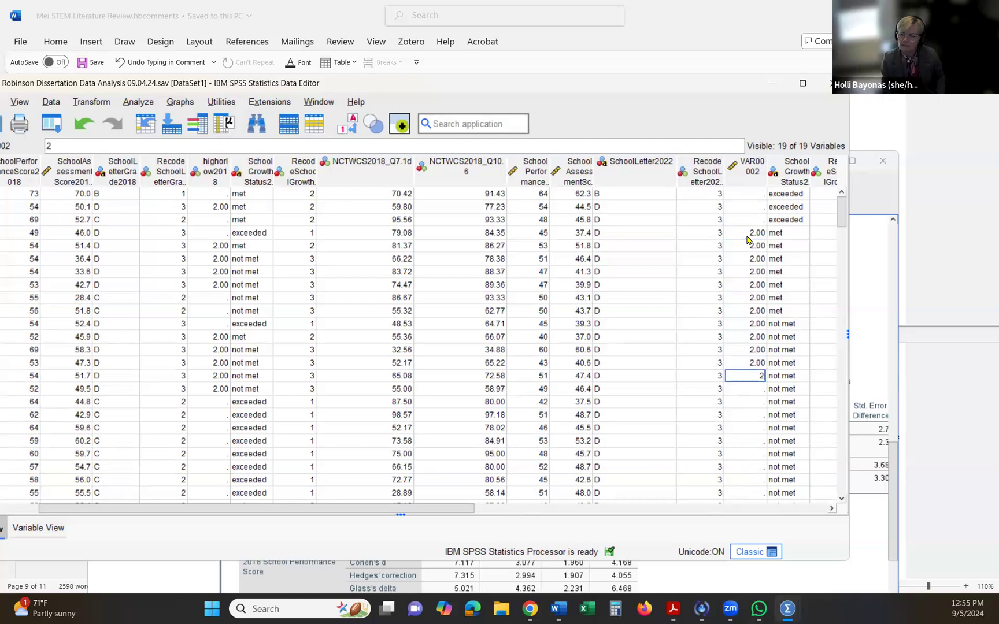
{"action": "type", "text": " 2 2 2 2 2 2 2 2"}
{"action": "key", "text": "Return"}
{"action": "type", "text": "2 2 2 "}
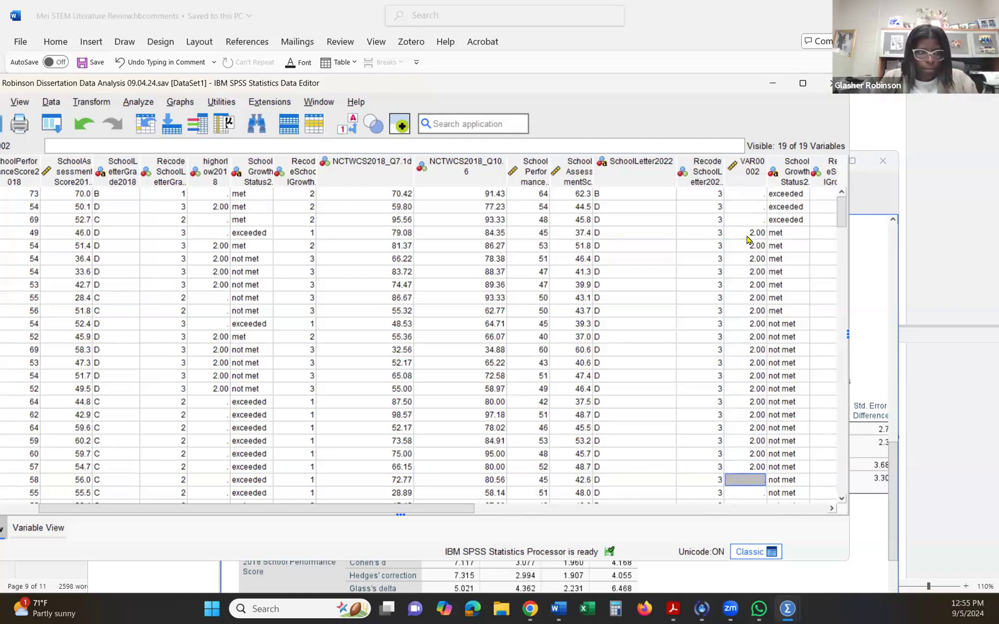
{"action": "type", "text": "2 2"}
{"action": "scroll", "coordinate": [747, 239], "scroll_direction": "down", "scroll_amount": 4}
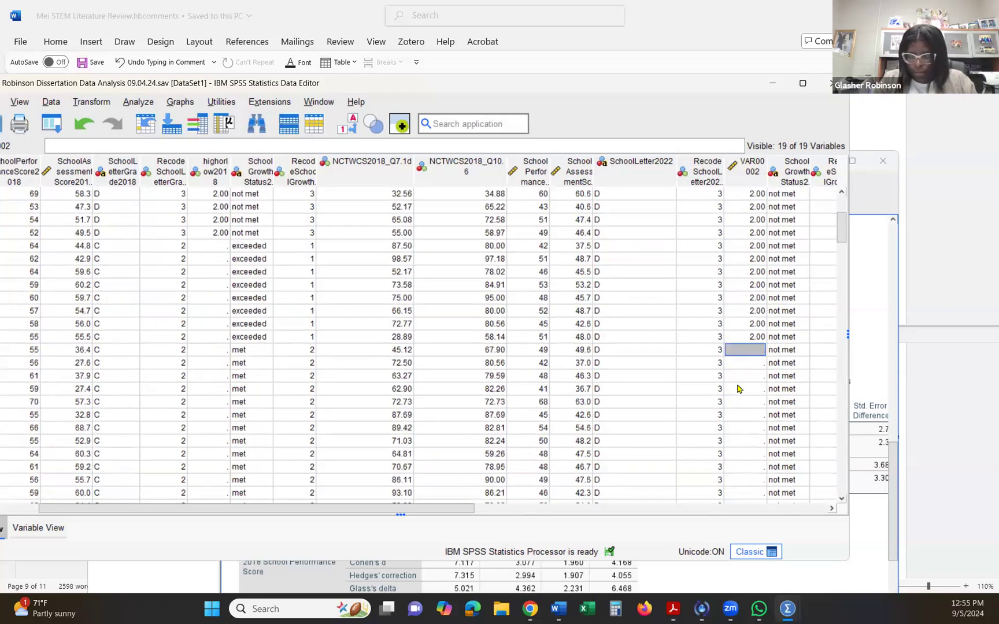
{"action": "left_click", "coordinate": [739, 339]}
{"action": "key", "text": "Return"}
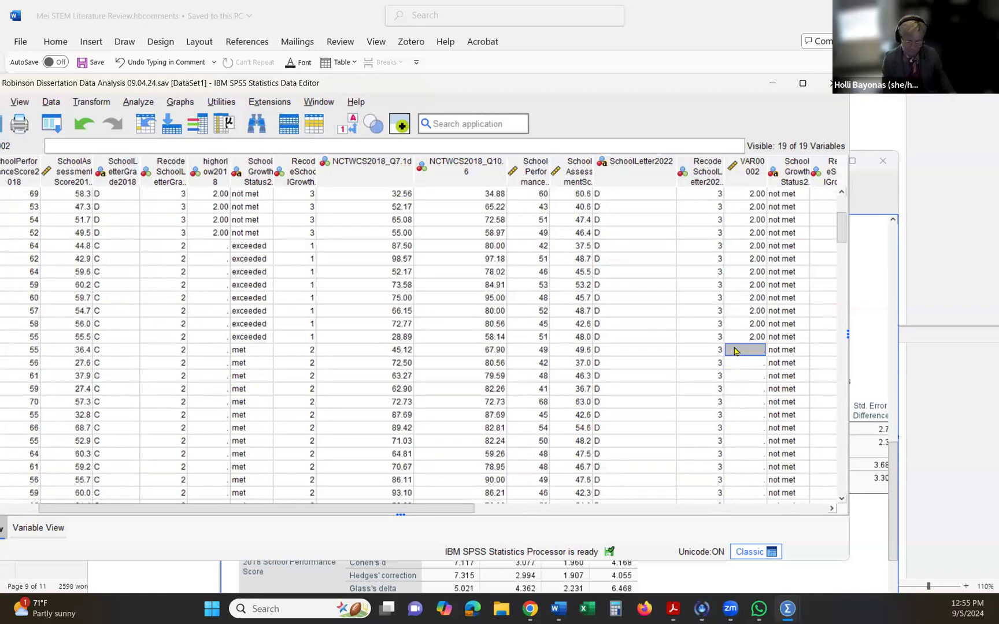
{"action": "type", "text": "2"}
{"action": "key", "text": "Return"}
{"action": "type", "text": "2"}
{"action": "key", "text": "Return"}
{"action": "type", "text": "2"}
{"action": "key", "text": "Return"}
{"action": "type", "text": "2 2 2 2 2 2 2 2 "}
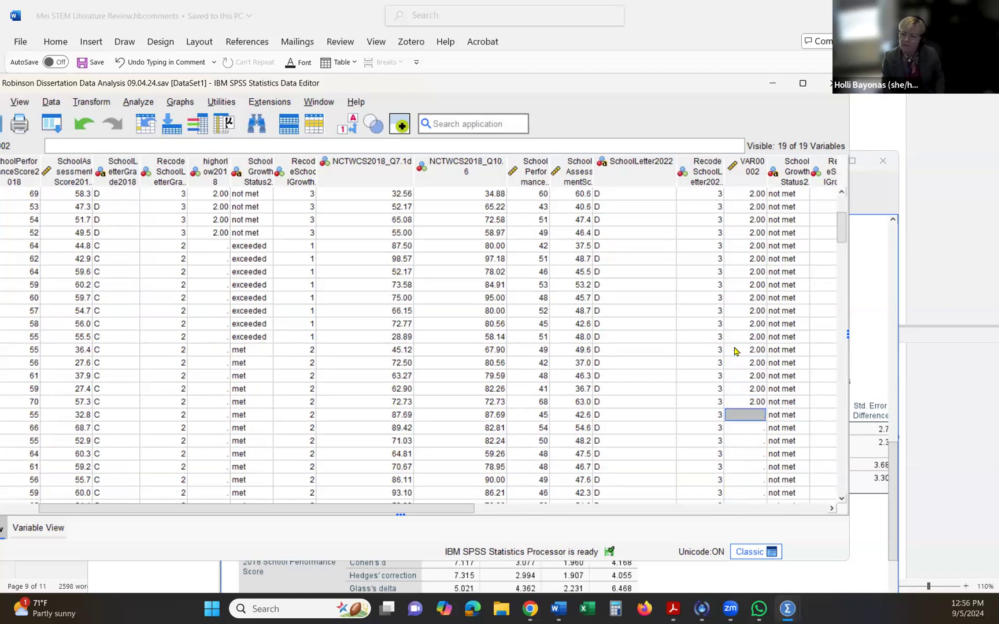
{"action": "type", "text": "2"}
{"action": "key", "text": "Return"}
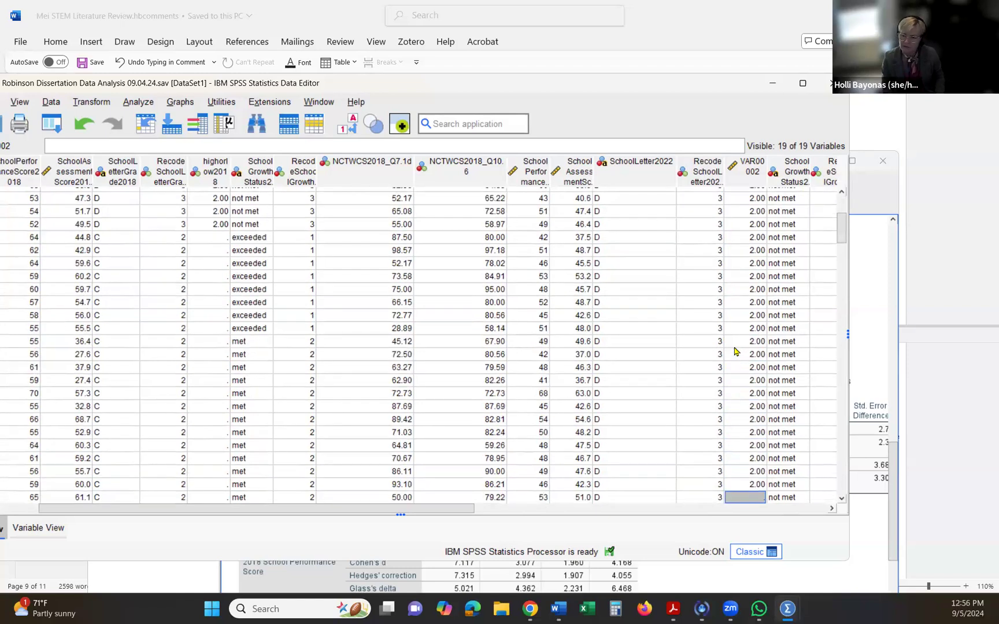
{"action": "scroll", "coordinate": [735, 348], "scroll_direction": "down", "scroll_amount": 4}
{"action": "type", "text": "2"}
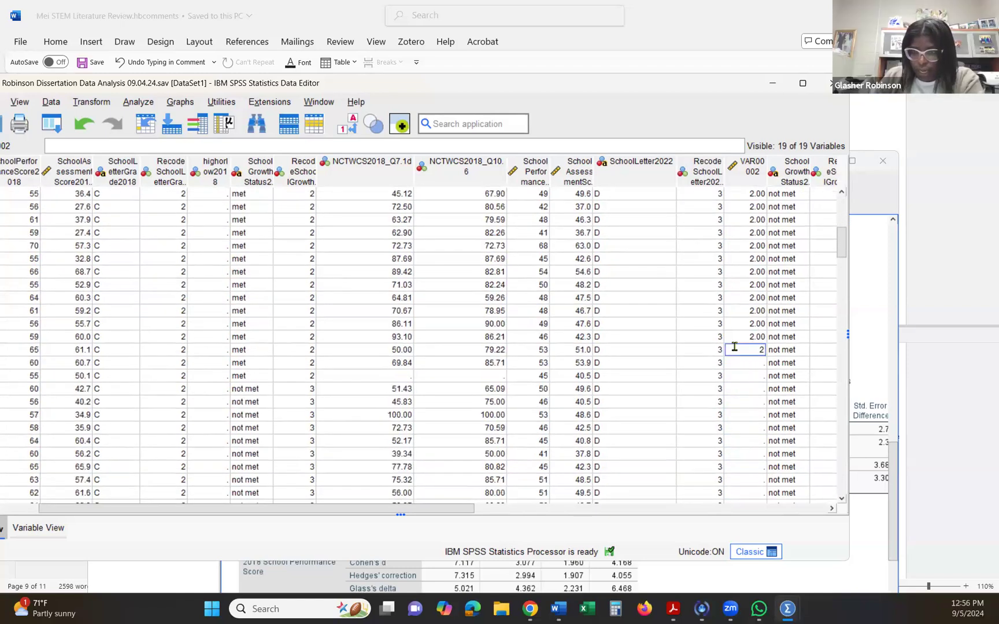
{"action": "key", "text": "Return"}
{"action": "type", "text": "2 2 2 2 2 2 2 2"}
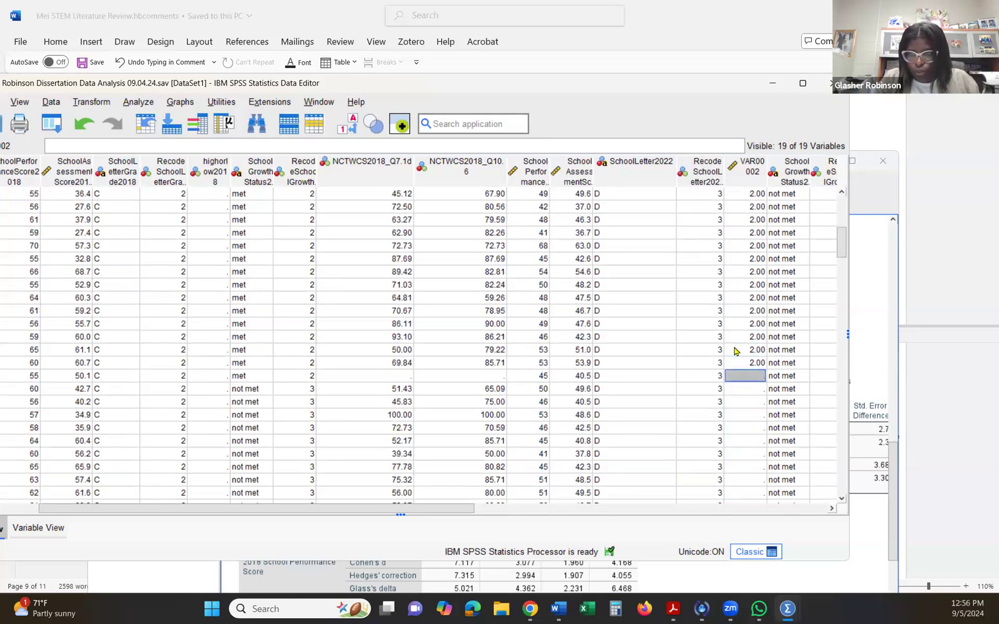
{"action": "key", "text": "Return"}
{"action": "type", "text": "2"}
{"action": "key", "text": "Return"}
{"action": "type", "text": "2"}
{"action": "key", "text": "Return"}
{"action": "type", "text": "2"}
{"action": "key", "text": "Return"}
{"action": "scroll", "coordinate": [734, 351], "scroll_direction": "down", "scroll_amount": 3}
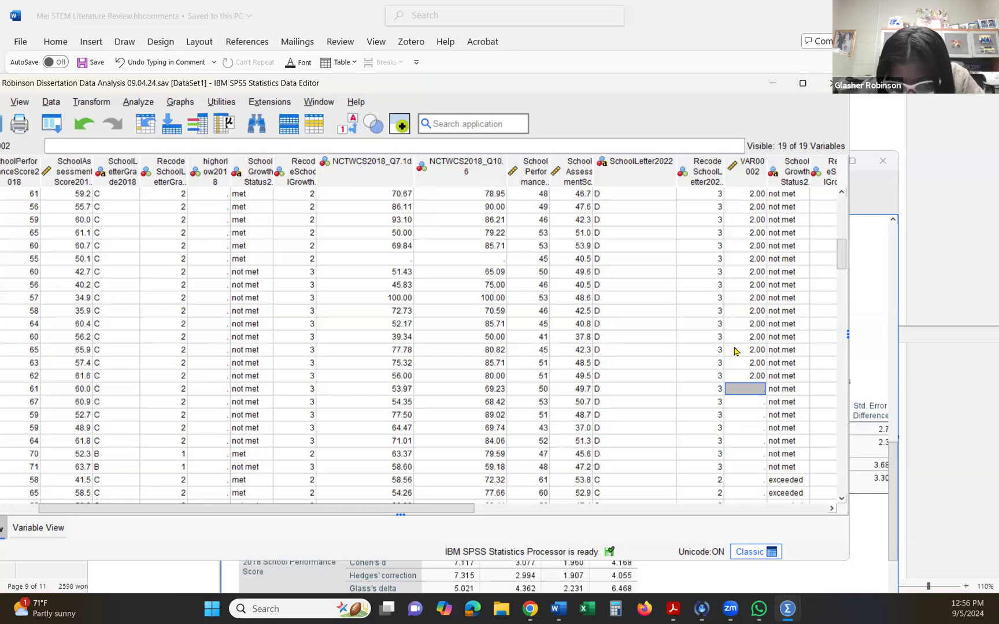
{"action": "type", "text": "2"}
{"action": "key", "text": "Return"}
{"action": "type", "text": "2"}
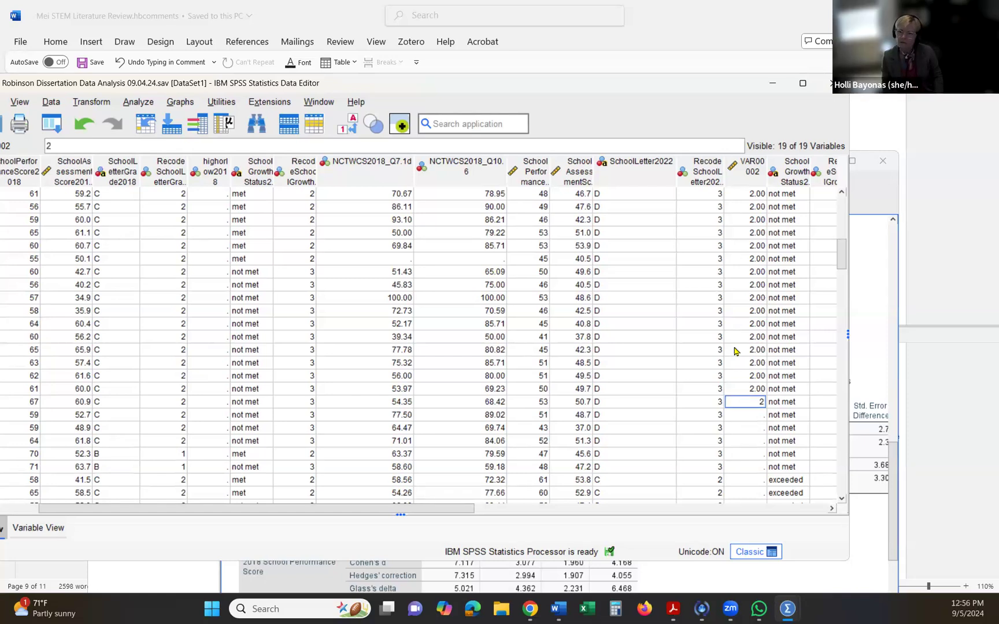
{"action": "key", "text": "Return"}
{"action": "type", "text": "2"}
{"action": "key", "text": "Return"}
{"action": "type", "text": "2"}
{"action": "key", "text": "Return"}
{"action": "type", "text": "2"}
{"action": "key", "text": "Return"}
{"action": "type", "text": "2"}
{"action": "key", "text": "Return"}
{"action": "type", "text": "2"}
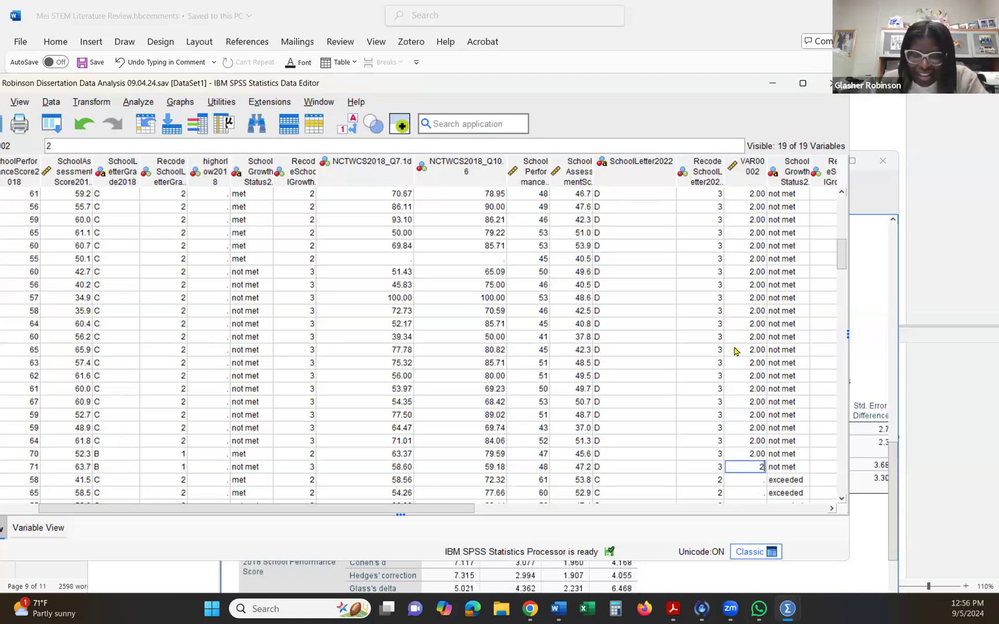
{"action": "key", "text": "Return"}
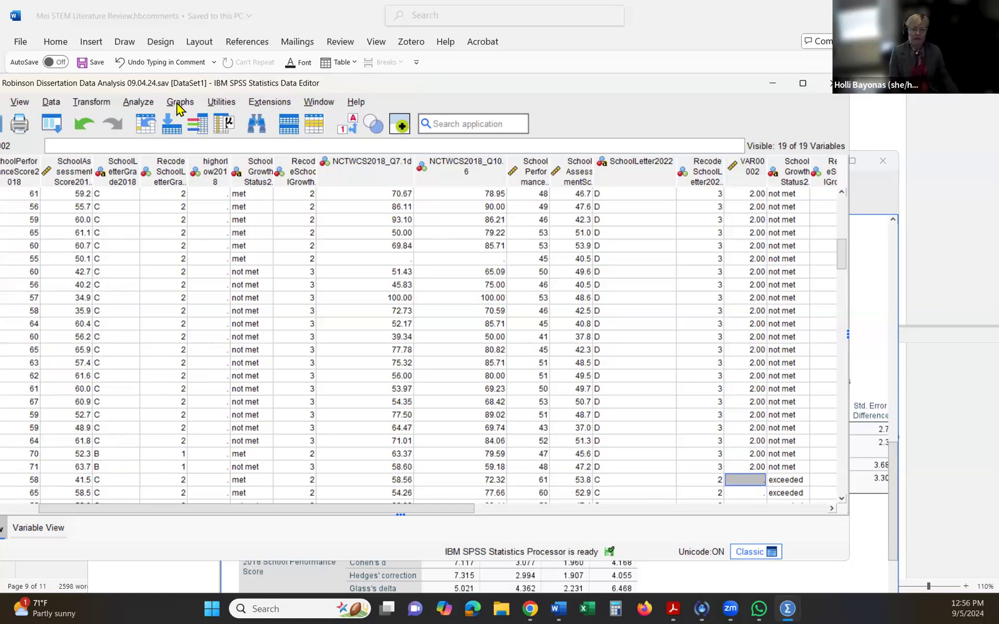
- Rename the variable VAR00002 as highorlow2022 in the variable definitions
{"action": "left_click", "coordinate": [50, 527]}
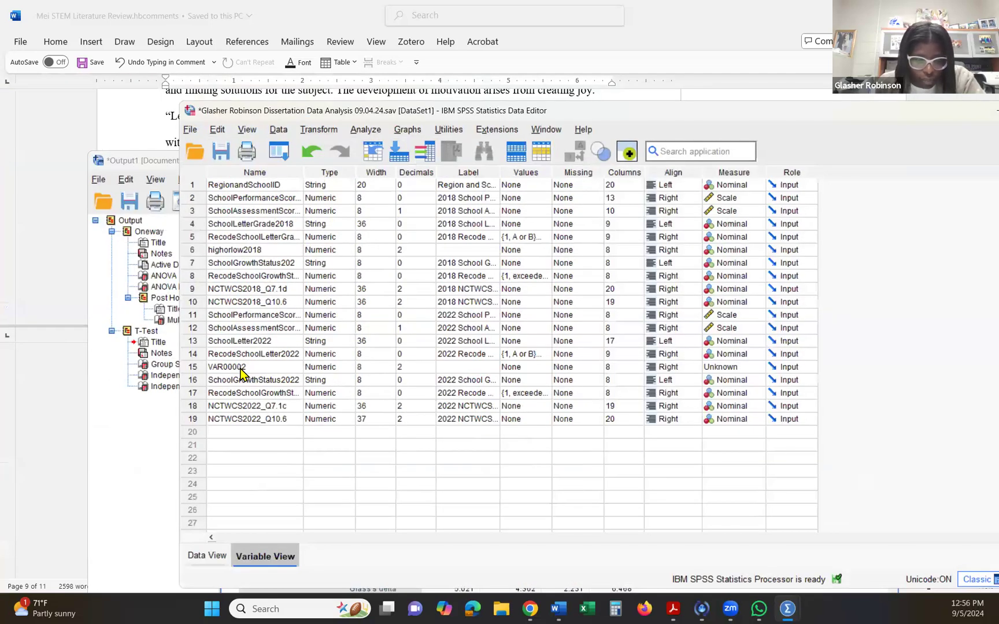
{"action": "left_click", "coordinate": [240, 367]}
{"action": "type", "text": "high"}
{"action": "key", "text": "BackSpace"}
{"action": "key", "text": "BackSpace"}
{"action": "key", "text": "BackSpace"}
{"action": "key", "text": "BackSpace"}
{"action": "key", "text": "BackSpace"}
{"action": "type", "text": "high"}
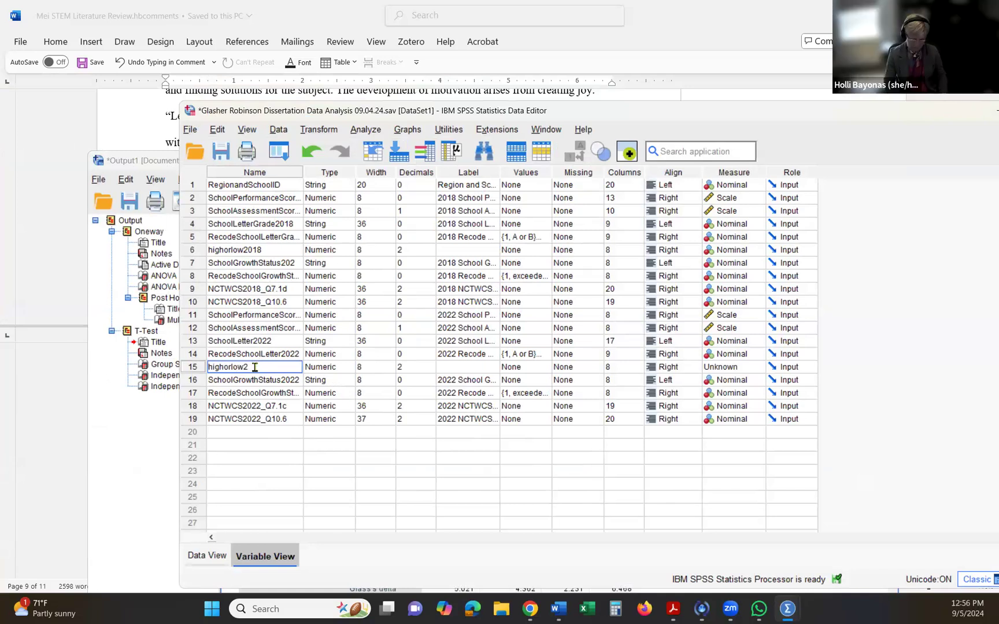
{"action": "left_click", "coordinate": [255, 393]}
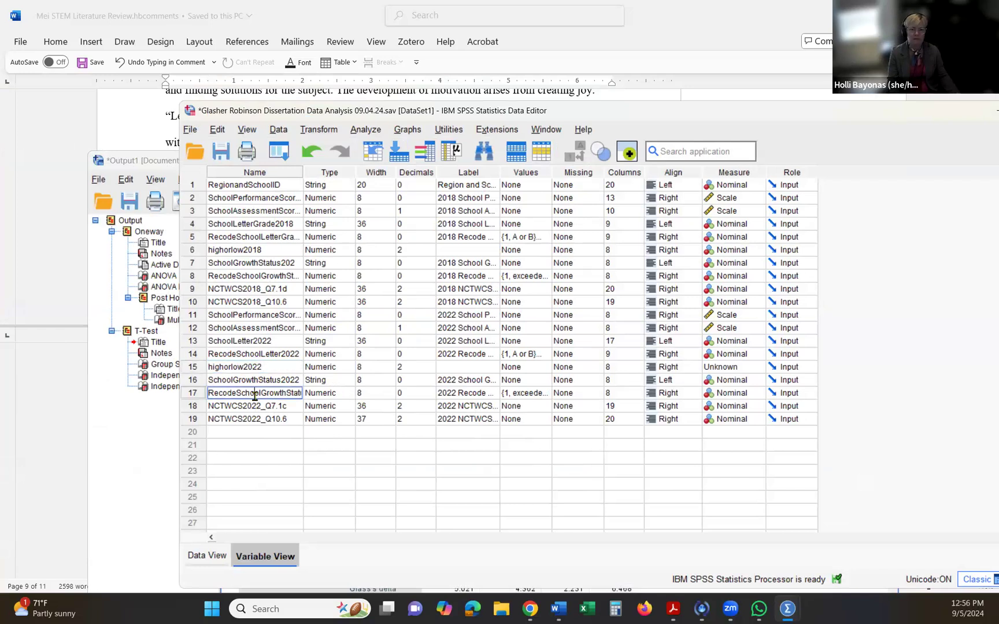
- Open the Independent-Samples T Test and clear the highorlow2018 grouping variable and both 2018 school score test variables
{"action": "left_click", "coordinate": [438, 133]}
{"action": "mouse_move", "coordinate": [409, 133]}
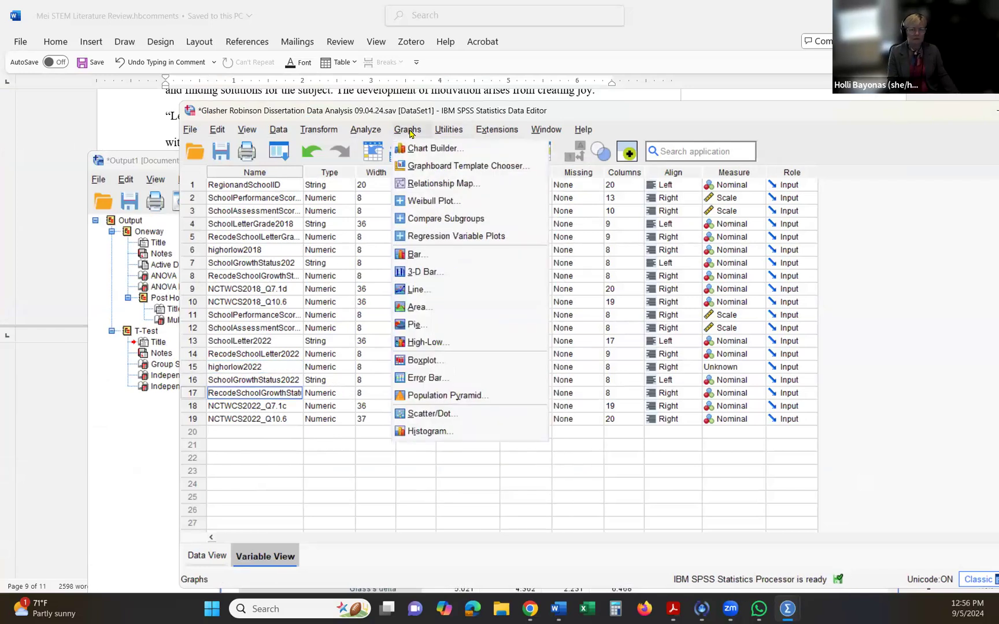
{"action": "mouse_move", "coordinate": [376, 135]}
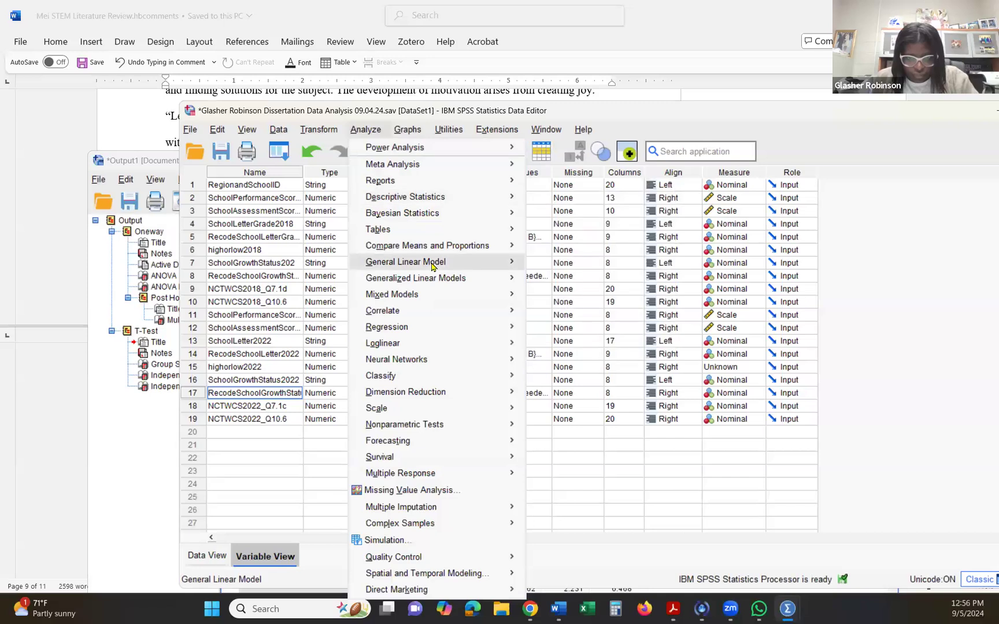
{"action": "mouse_move", "coordinate": [439, 246]}
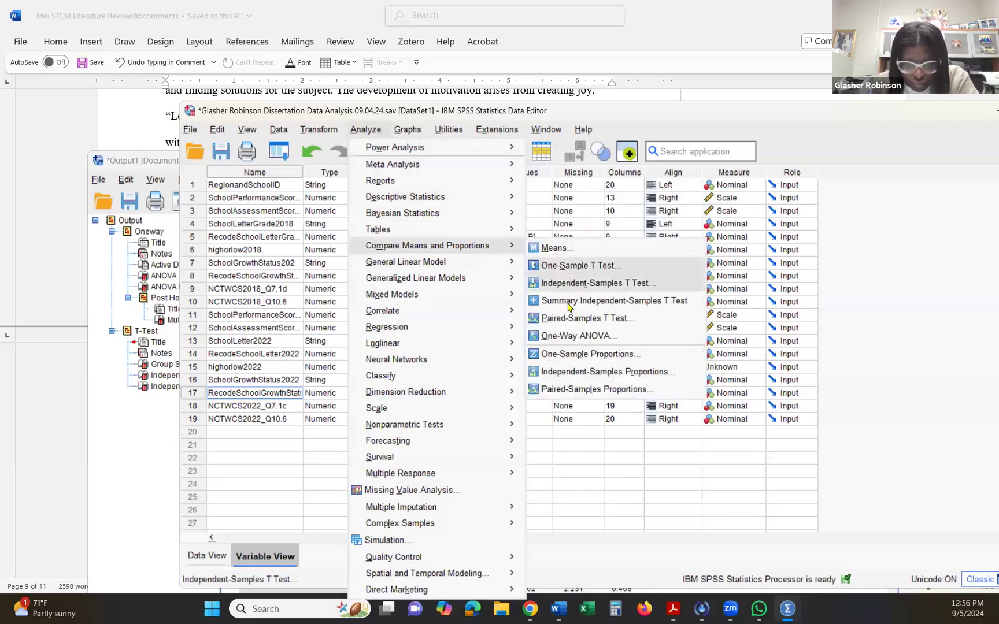
{"action": "left_click", "coordinate": [596, 284]}
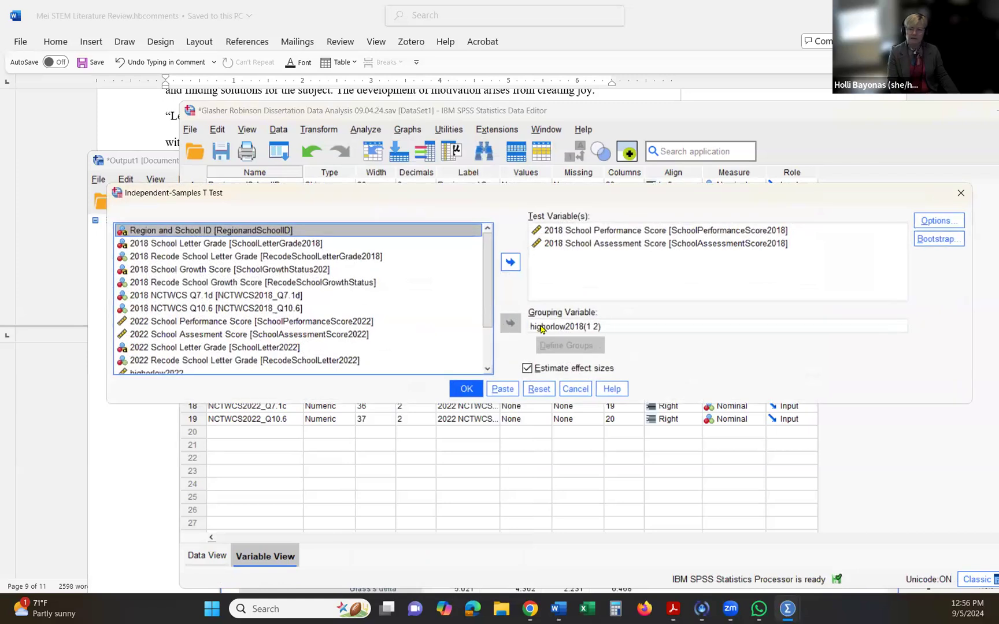
{"action": "left_click", "coordinate": [542, 328]}
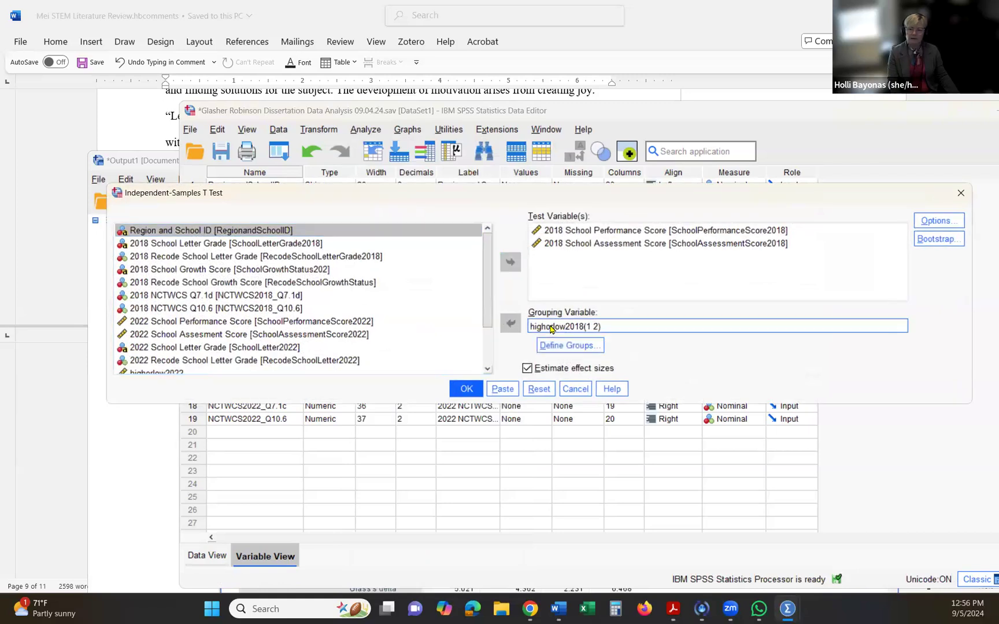
{"action": "double_click", "coordinate": [568, 243]}
{"action": "left_click_drag", "start_coordinate": [568, 233], "coordinate": [420, 270]}
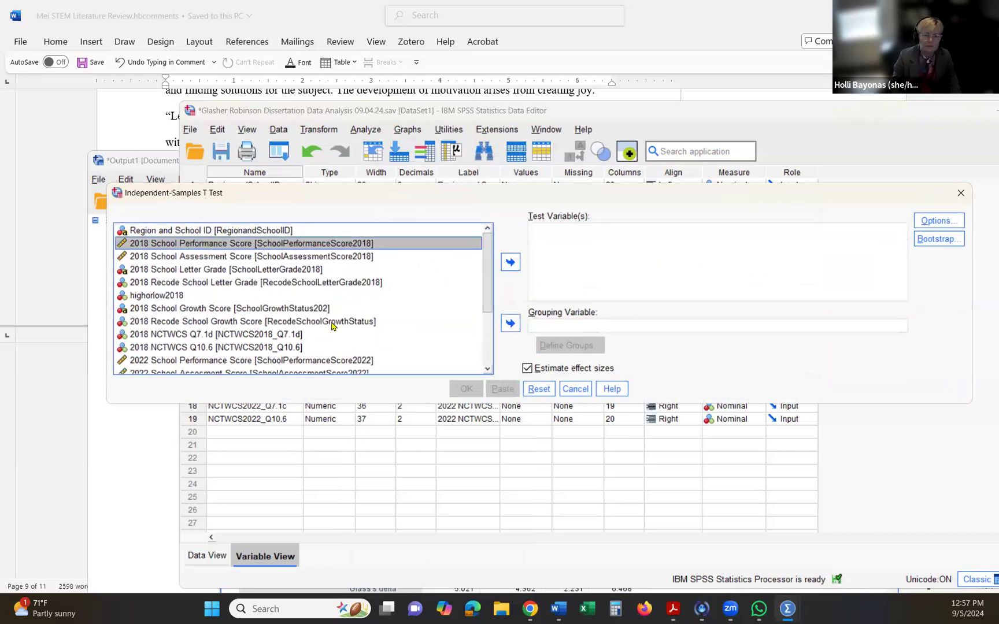
- Set highorlow2022 as the t test's grouping variable, with 1 and 2 as the group values
{"action": "scroll", "coordinate": [280, 281], "scroll_direction": "down", "scroll_amount": 1}
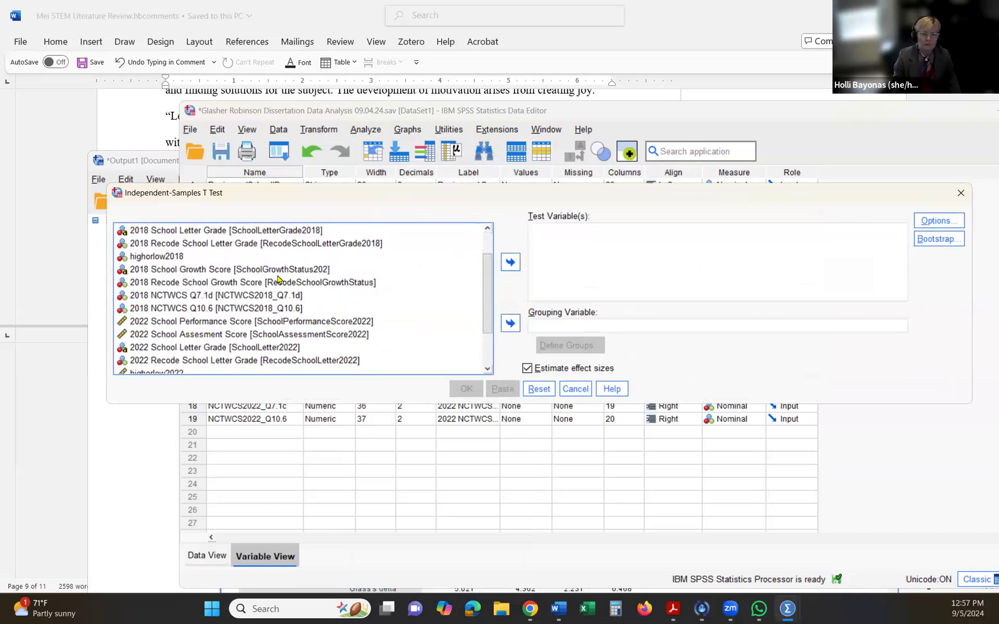
{"action": "left_click", "coordinate": [237, 361]}
{"action": "scroll", "coordinate": [236, 362], "scroll_direction": "down", "scroll_amount": 1}
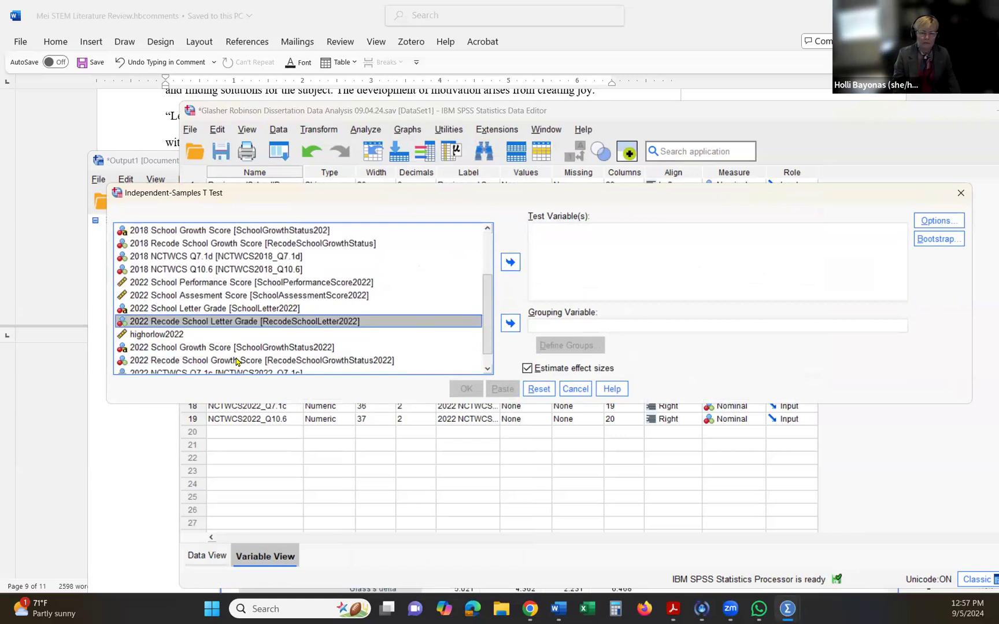
{"action": "left_click", "coordinate": [210, 335]}
{"action": "left_click", "coordinate": [510, 322]}
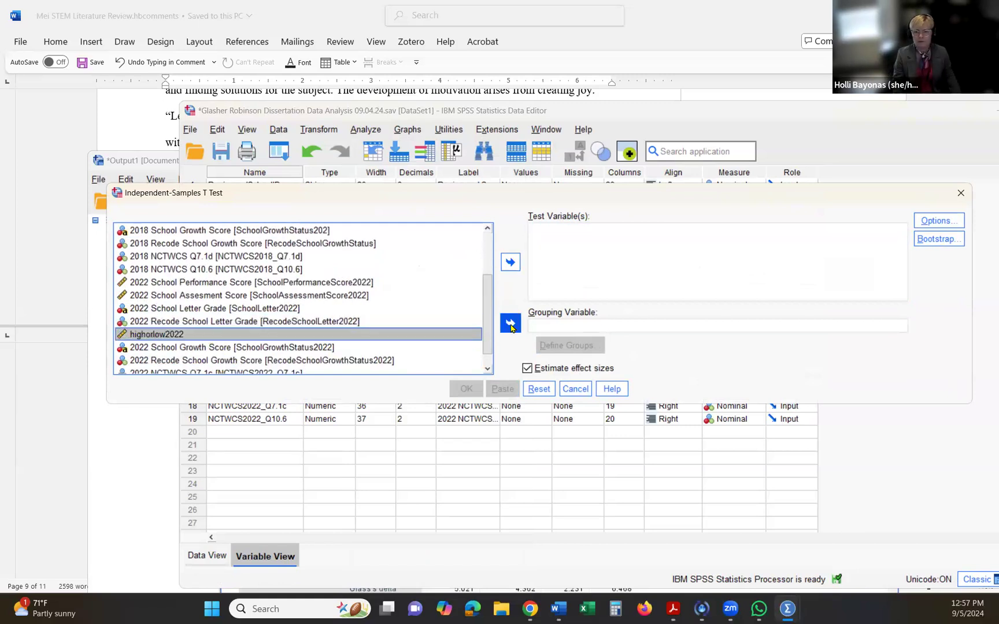
{"action": "left_click", "coordinate": [565, 345]}
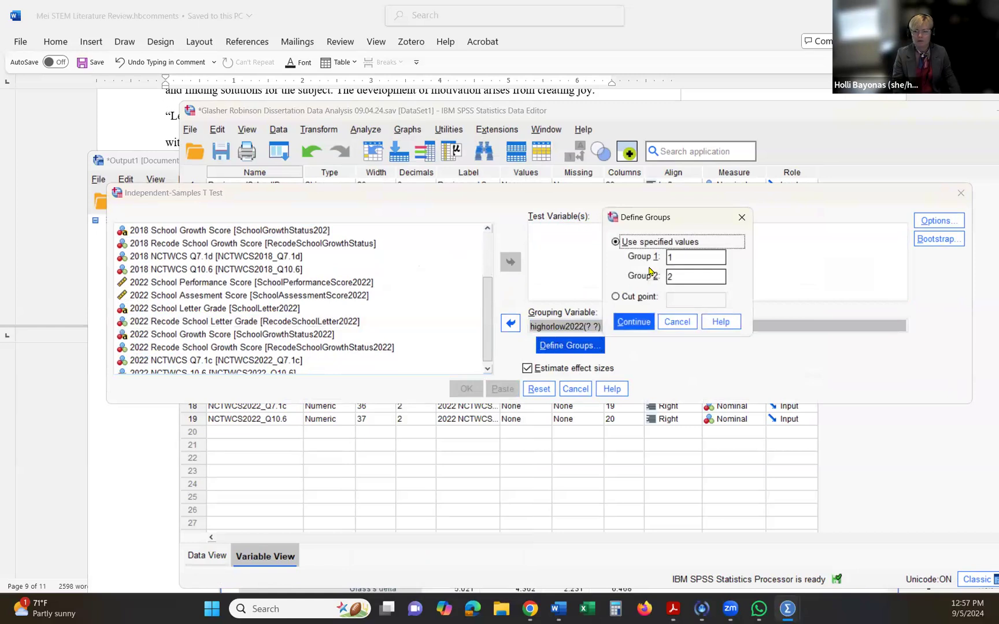
{"action": "left_click", "coordinate": [633, 321]}
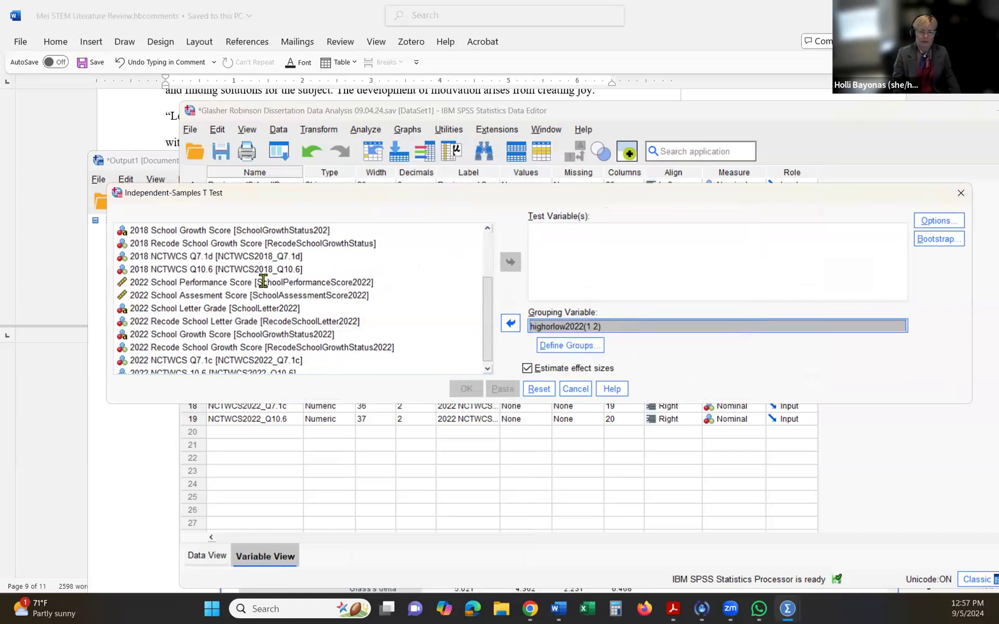
- Add 2022 NCTWCS Q7.1c and 2022 NCTWCS 10.6 as test variables and run the t test
{"action": "scroll", "coordinate": [283, 335], "scroll_direction": "down", "scroll_amount": 1}
{"action": "left_click_drag", "start_coordinate": [205, 354], "coordinate": [613, 254]}
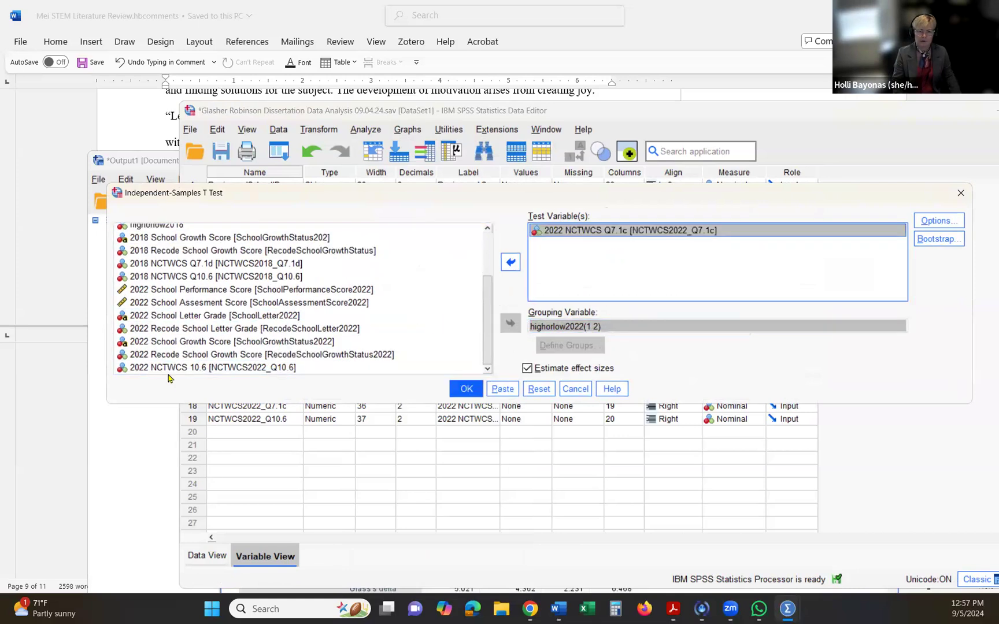
{"action": "left_click_drag", "start_coordinate": [159, 368], "coordinate": [563, 276]}
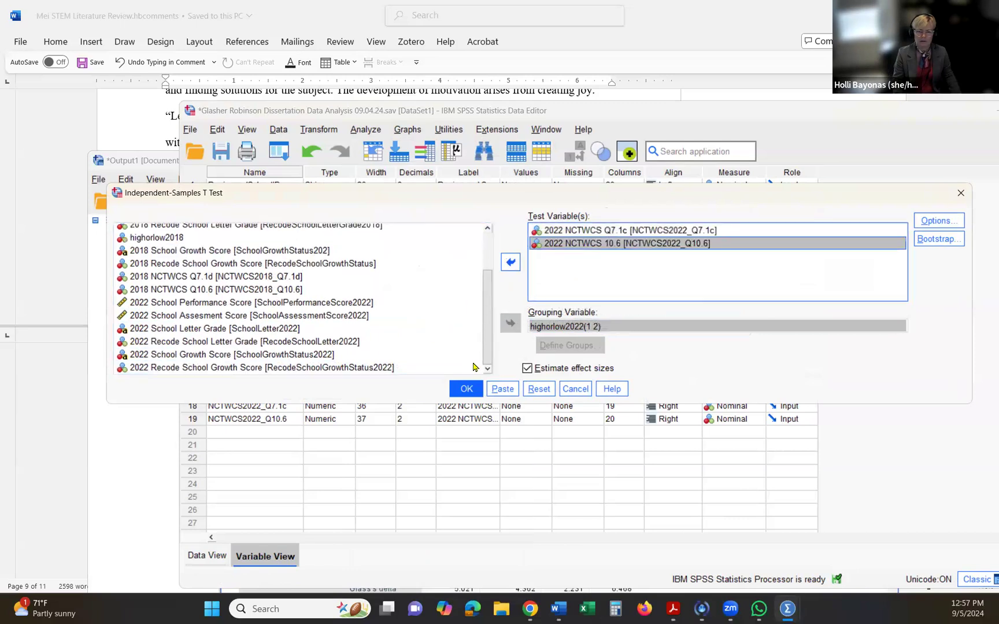
{"action": "left_click", "coordinate": [460, 390]}
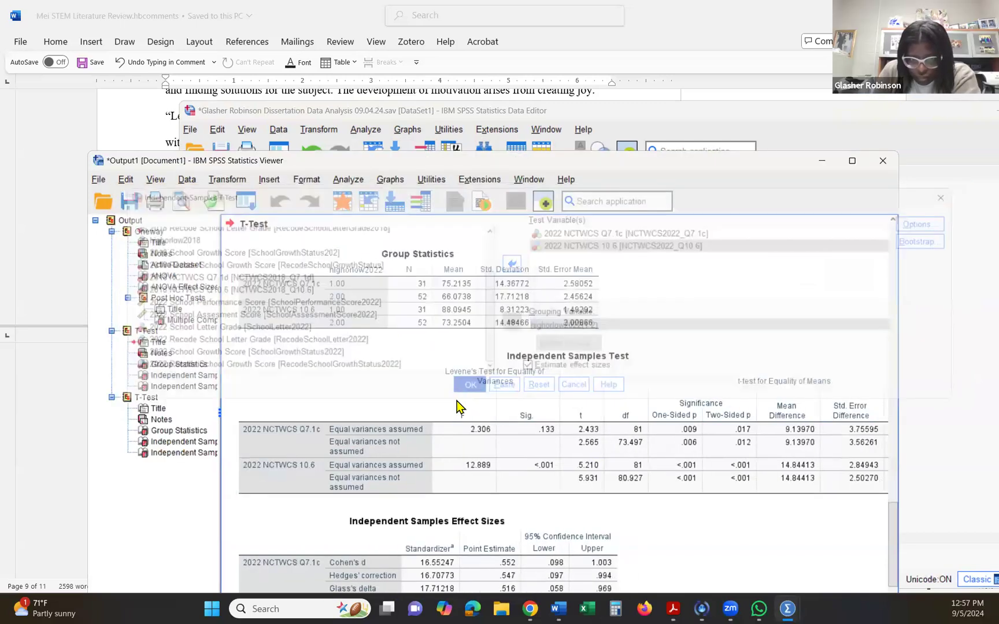
- Review the group statistics, independent samples test and effect size tables for the two 2022 NCTWCS items
{"action": "scroll", "coordinate": [386, 306], "scroll_direction": "down", "scroll_amount": 3}
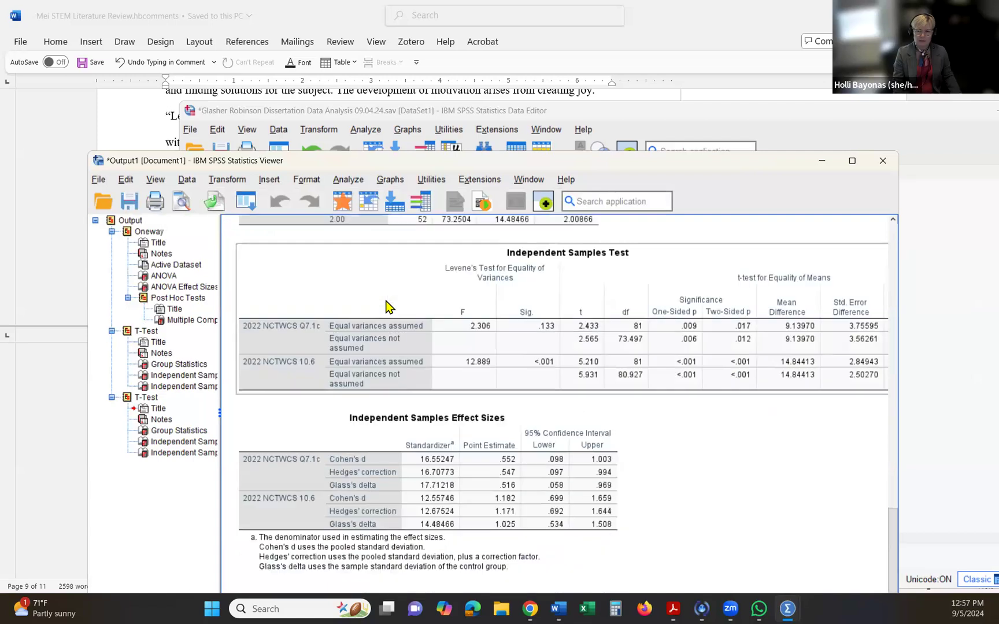
{"action": "scroll", "coordinate": [386, 307], "scroll_direction": "up", "scroll_amount": 2}
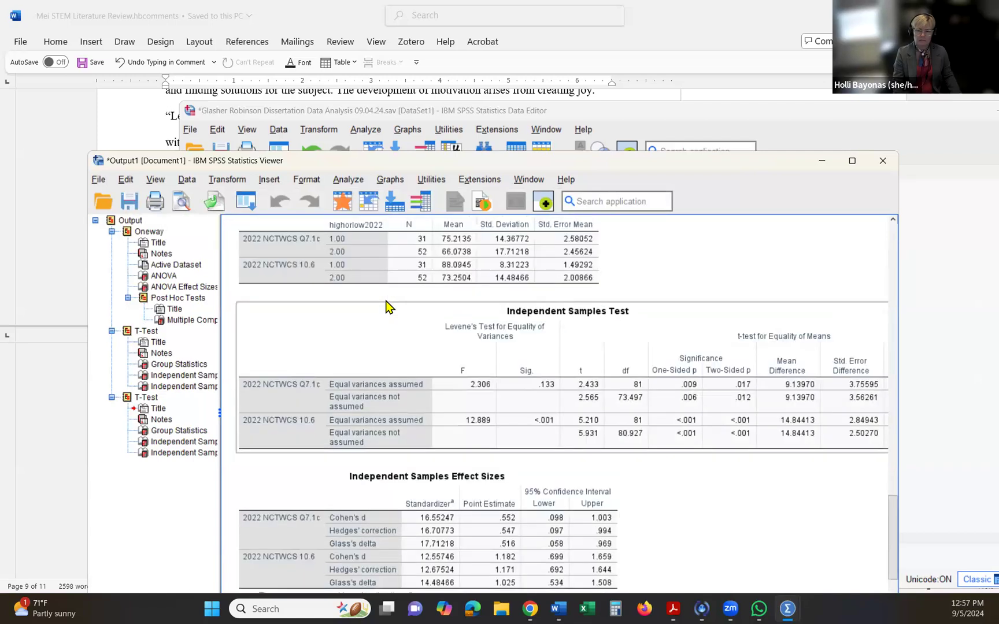
{"action": "scroll", "coordinate": [386, 307], "scroll_direction": "up", "scroll_amount": 2}
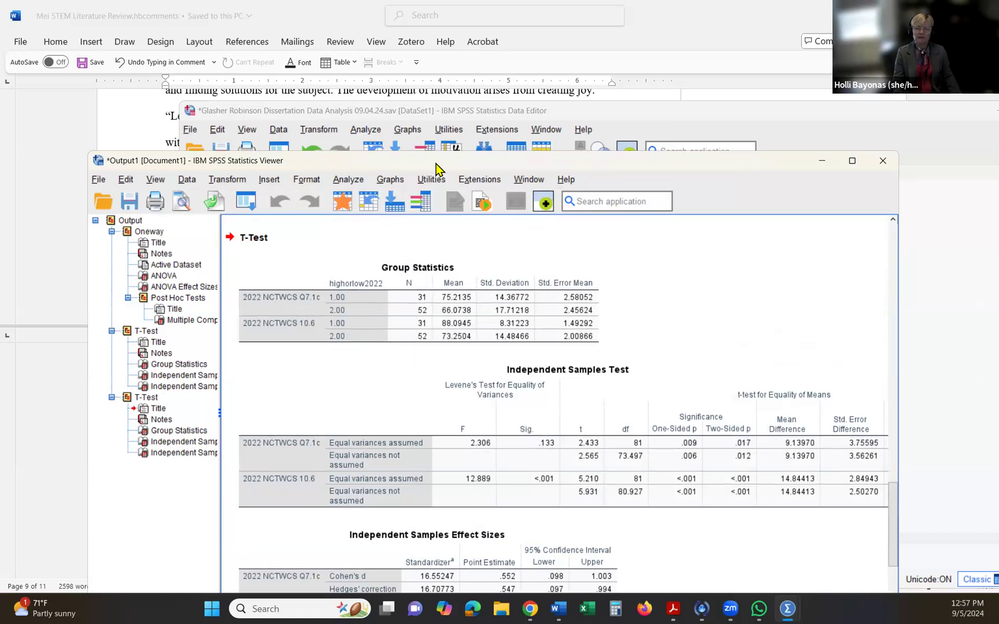
{"action": "left_click_drag", "start_coordinate": [409, 155], "coordinate": [366, 86]}
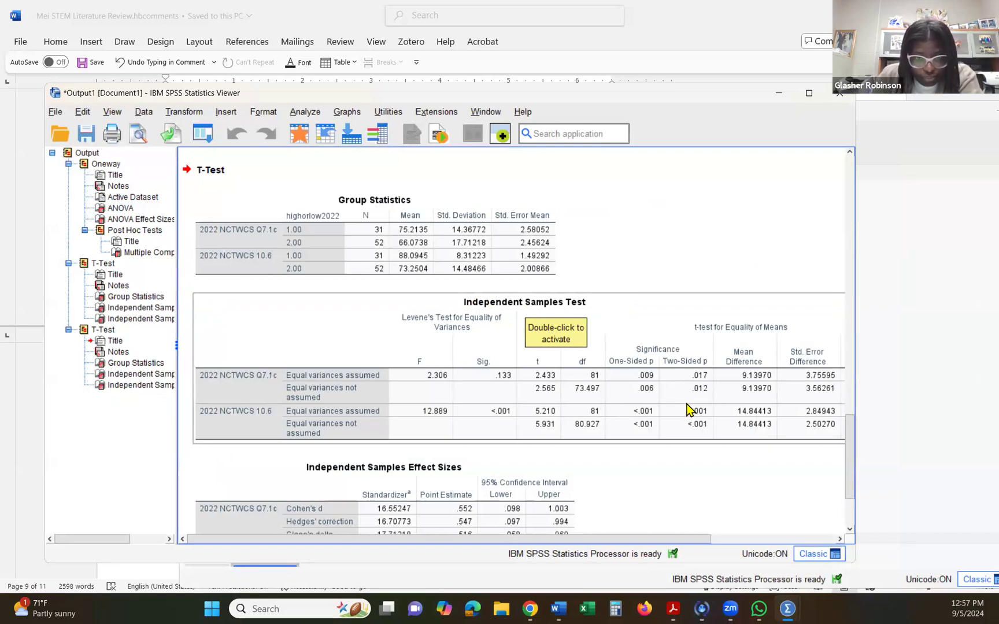
{"action": "scroll", "coordinate": [688, 408], "scroll_direction": "down", "scroll_amount": 2}
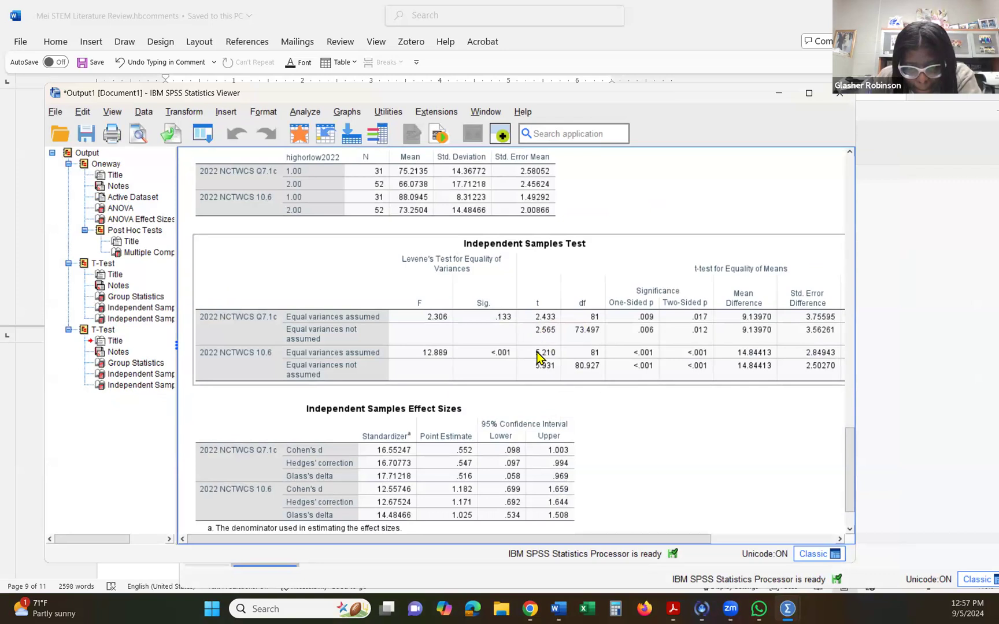
{"action": "scroll", "coordinate": [592, 338], "scroll_direction": "down", "scroll_amount": 2}
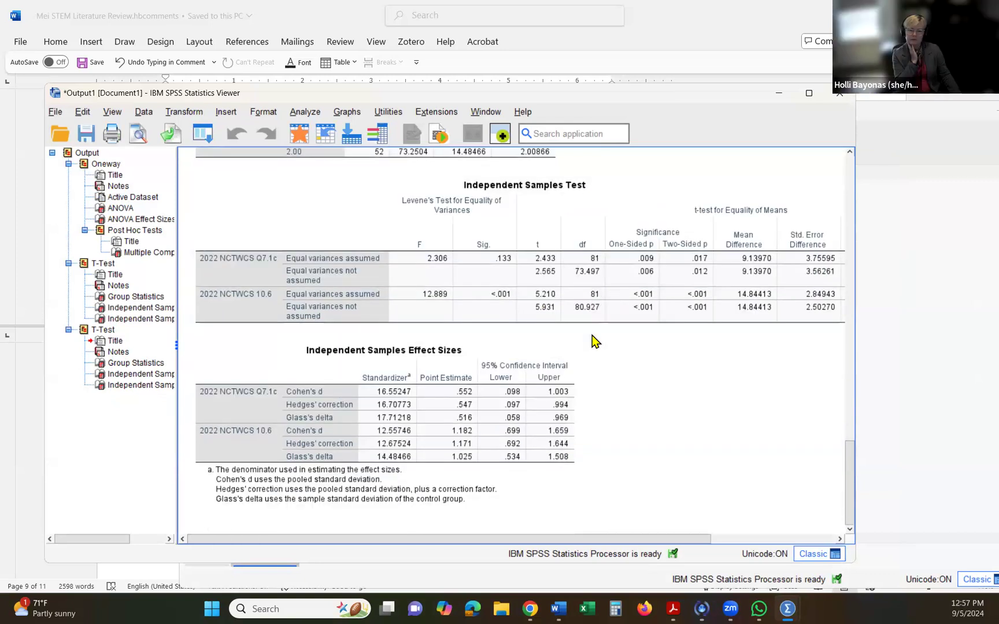
{"action": "scroll", "coordinate": [593, 340], "scroll_direction": "up", "scroll_amount": 2}
- Examine the one- and two-sided significance values for both 2022 NCTWCS items and compare the high and low group means
{"action": "left_click", "coordinate": [626, 335]}
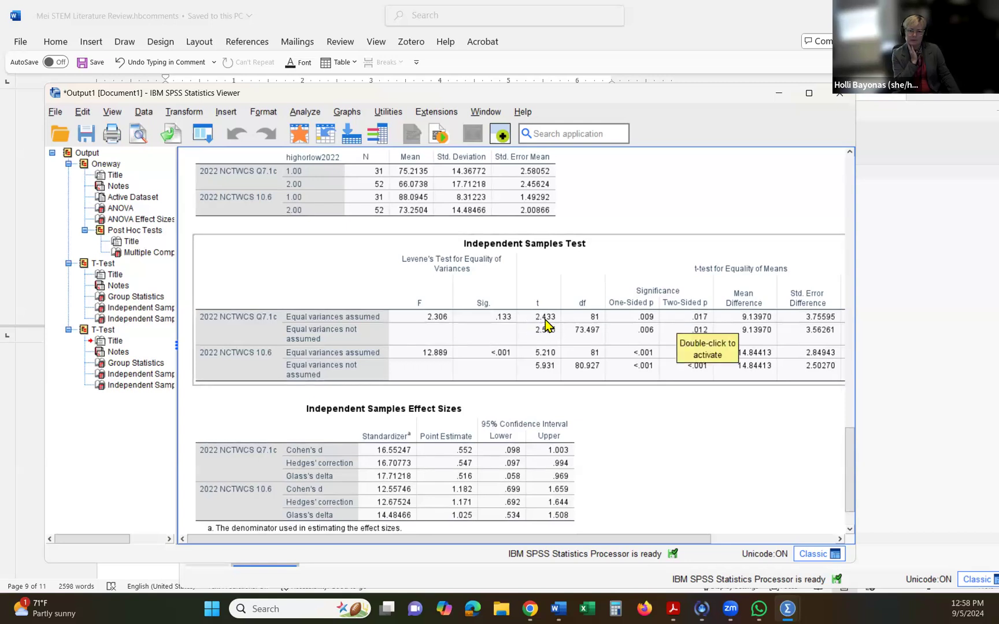
{"action": "left_click", "coordinate": [653, 322]}
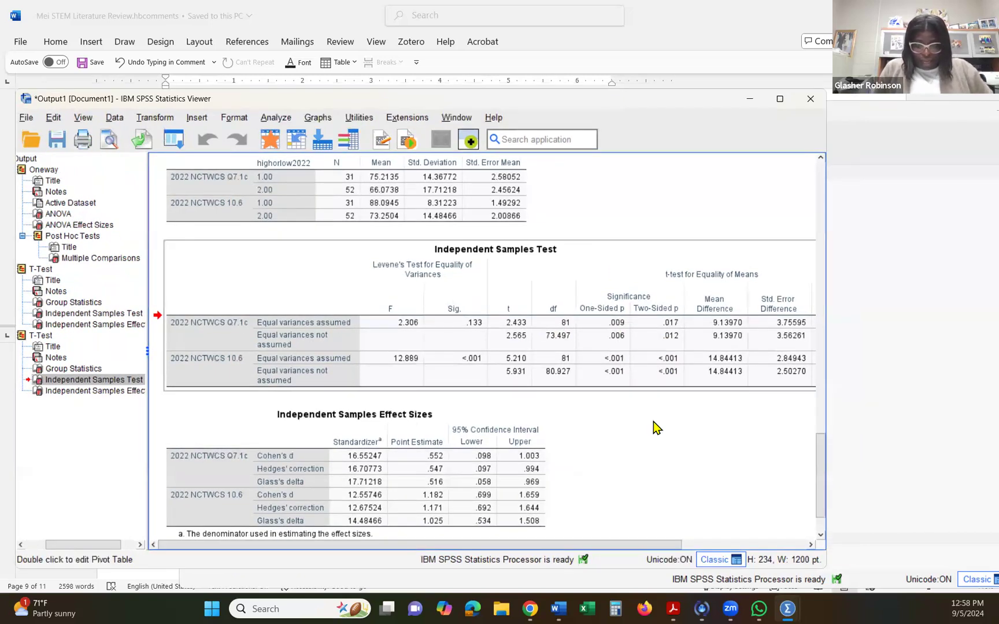
{"action": "scroll", "coordinate": [656, 428], "scroll_direction": "up", "scroll_amount": 3}
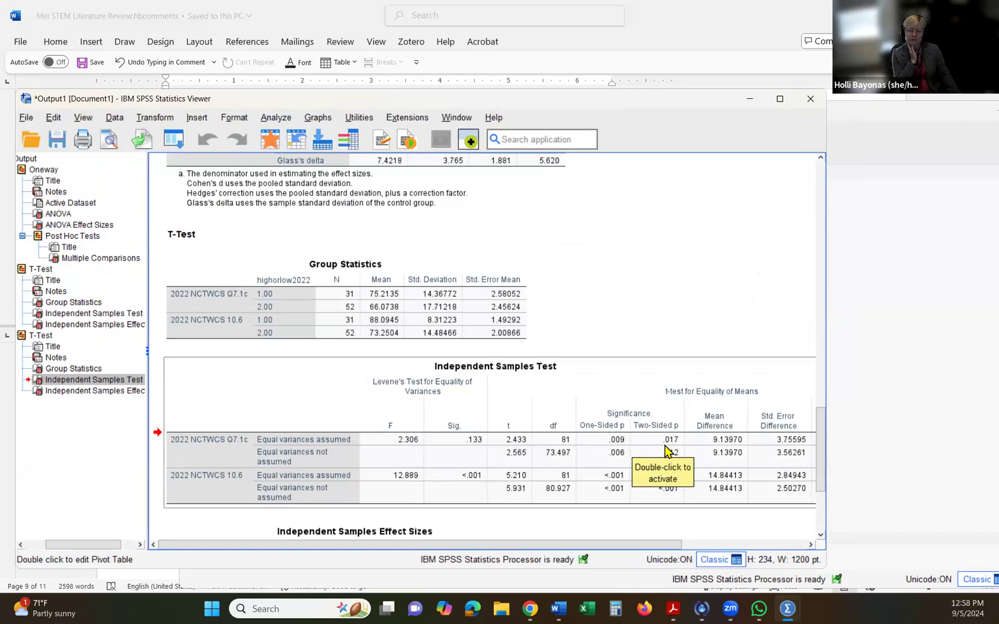
{"action": "scroll", "coordinate": [664, 446], "scroll_direction": "down", "scroll_amount": 2}
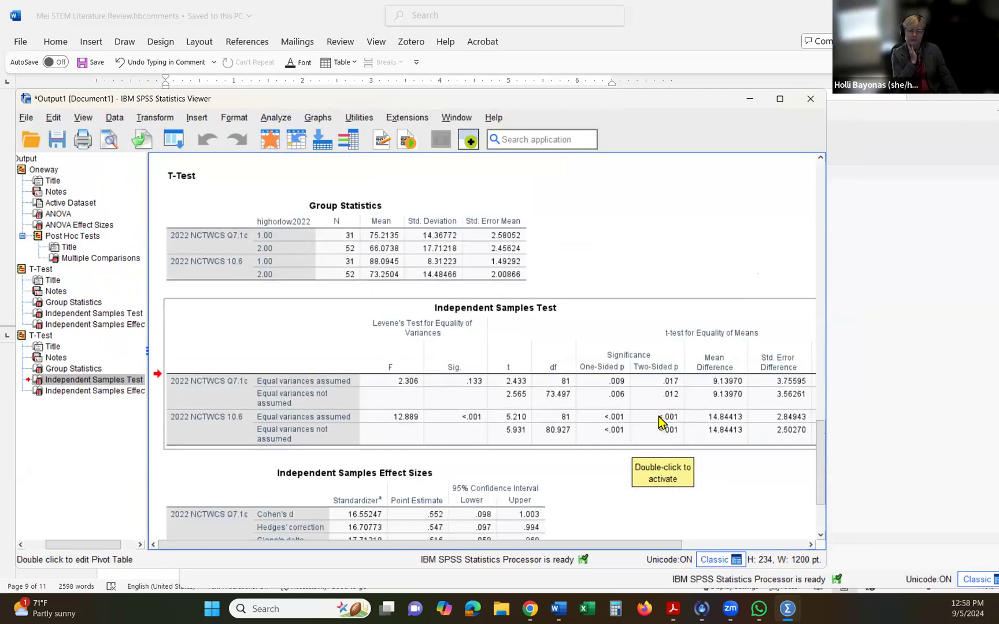
{"action": "left_click", "coordinate": [652, 387]}
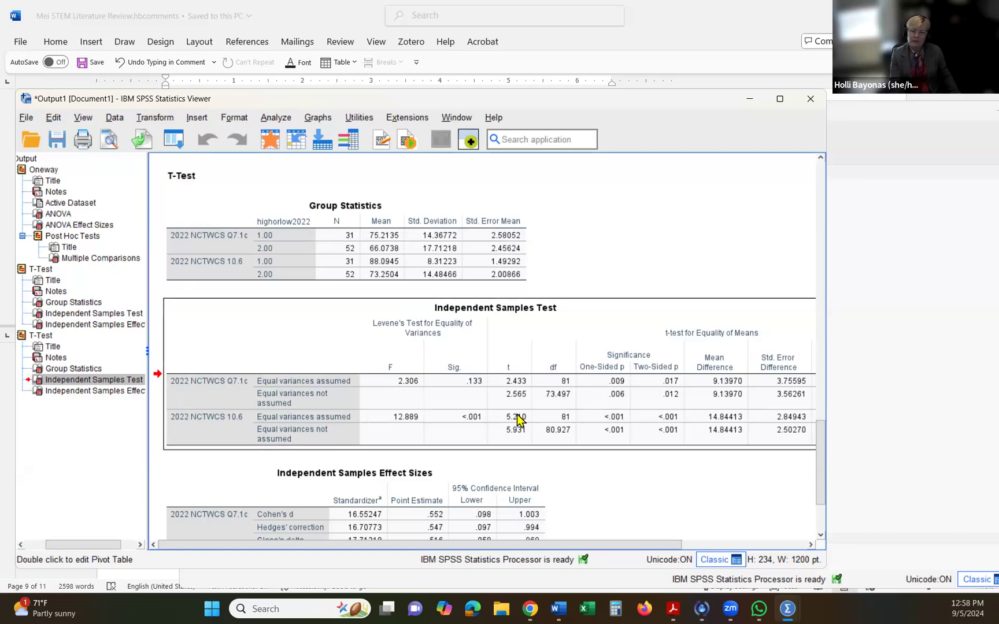
{"action": "scroll", "coordinate": [516, 413], "scroll_direction": "up", "scroll_amount": 2}
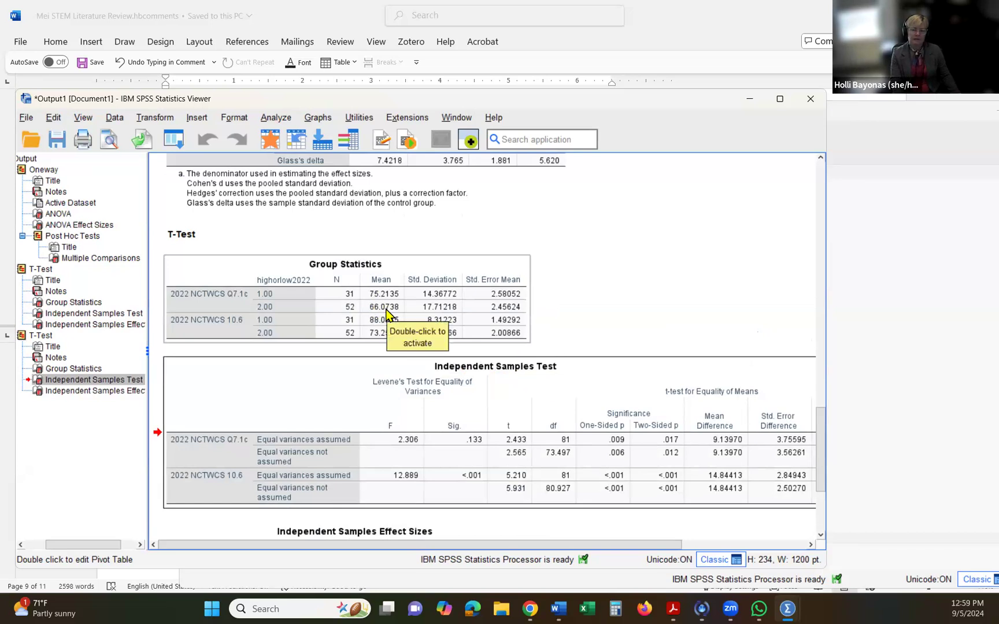
{"action": "scroll", "coordinate": [386, 314], "scroll_direction": "down", "scroll_amount": 3}
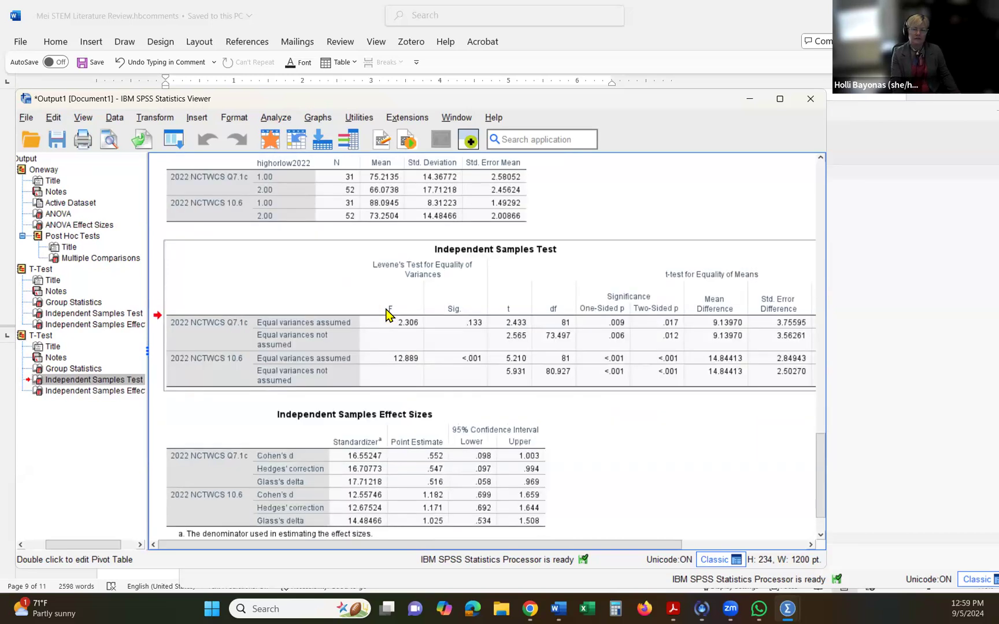
{"action": "left_click", "coordinate": [275, 118]}
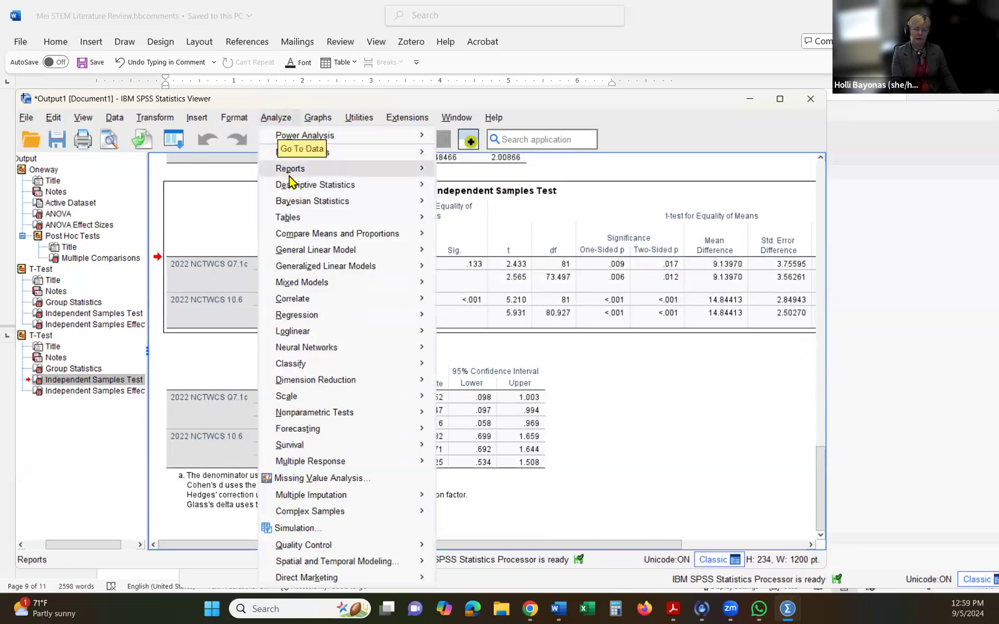
{"action": "mouse_move", "coordinate": [346, 187]}
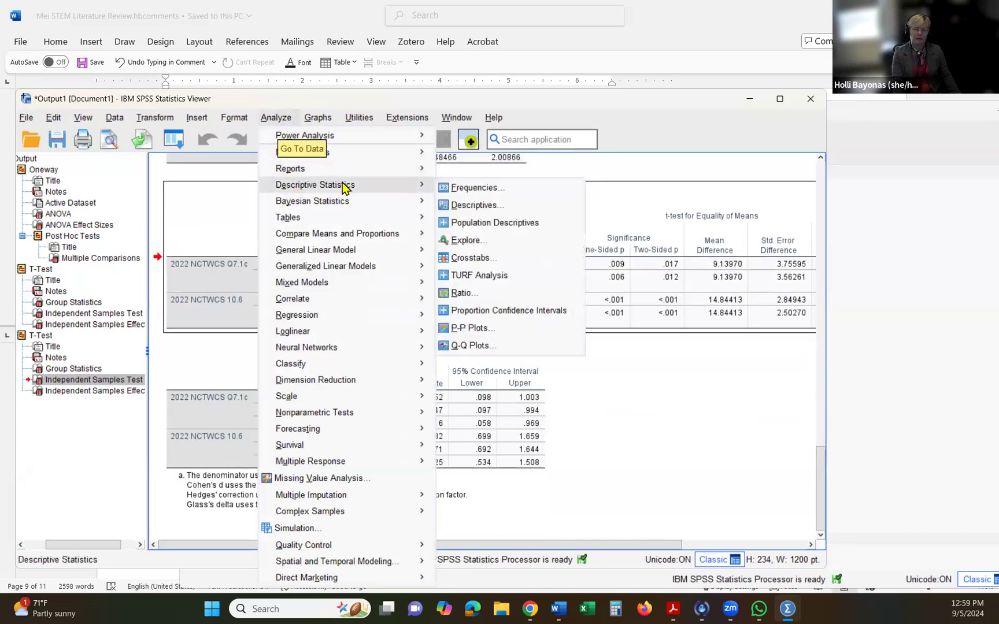
{"action": "left_click", "coordinate": [467, 207]}
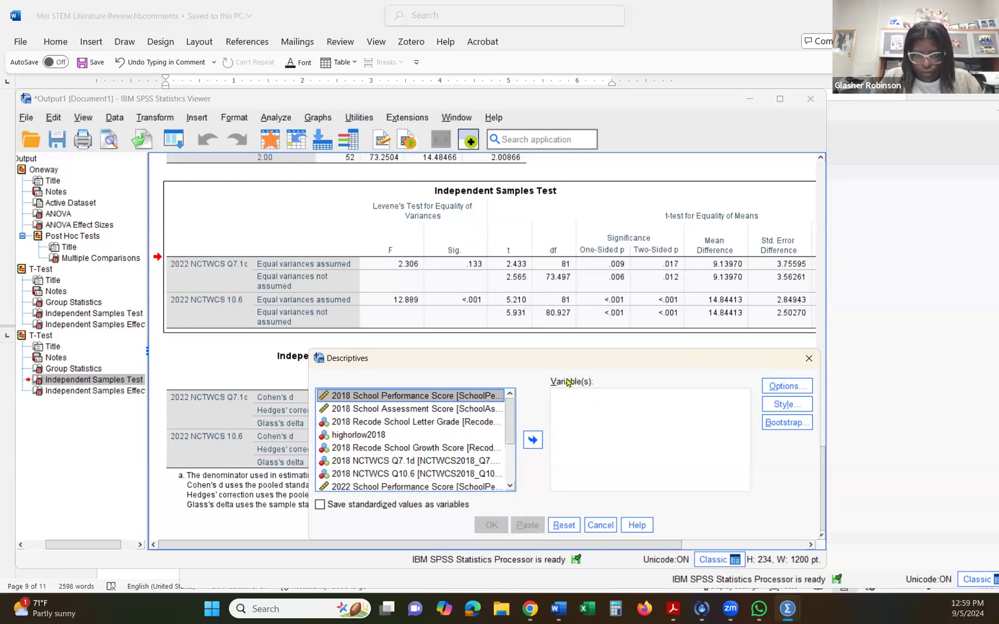
{"action": "left_click_drag", "start_coordinate": [610, 359], "coordinate": [557, 321]}
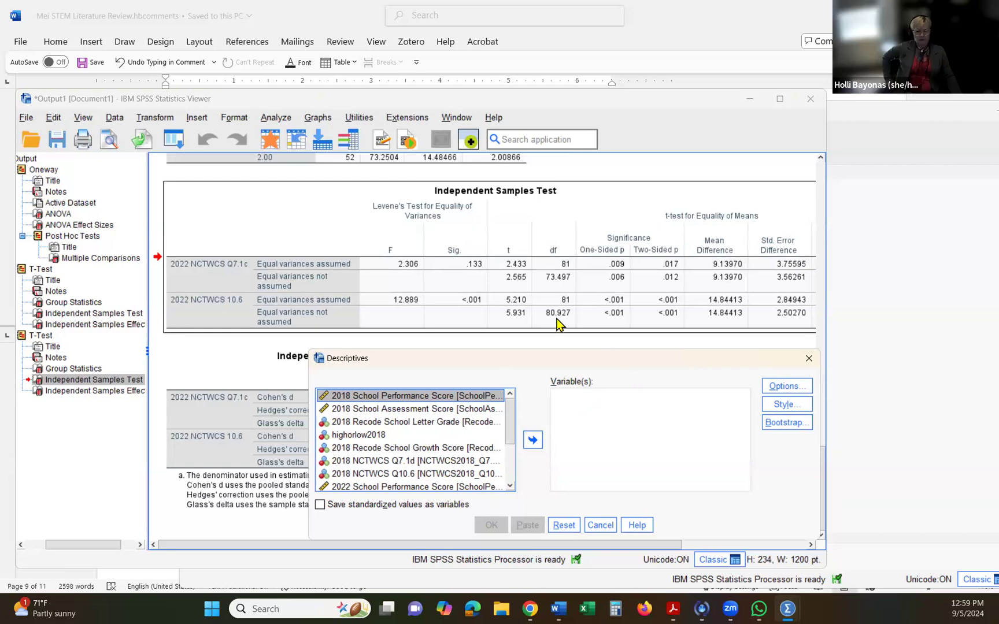
{"action": "left_click", "coordinate": [548, 426]}
{"action": "scroll", "coordinate": [397, 507], "scroll_direction": "up", "scroll_amount": 5}
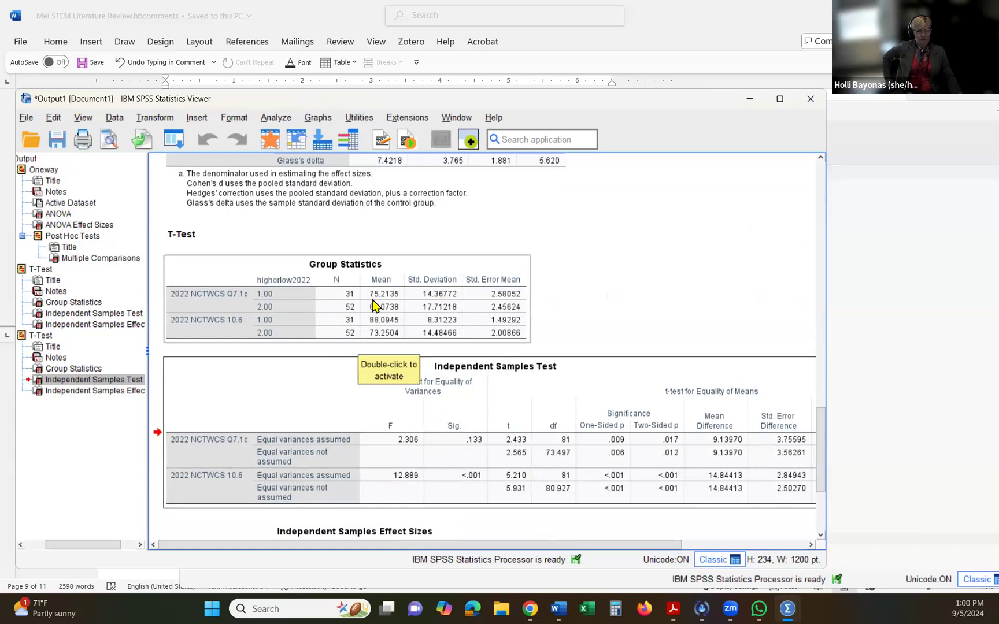
{"action": "left_click", "coordinate": [283, 118]}
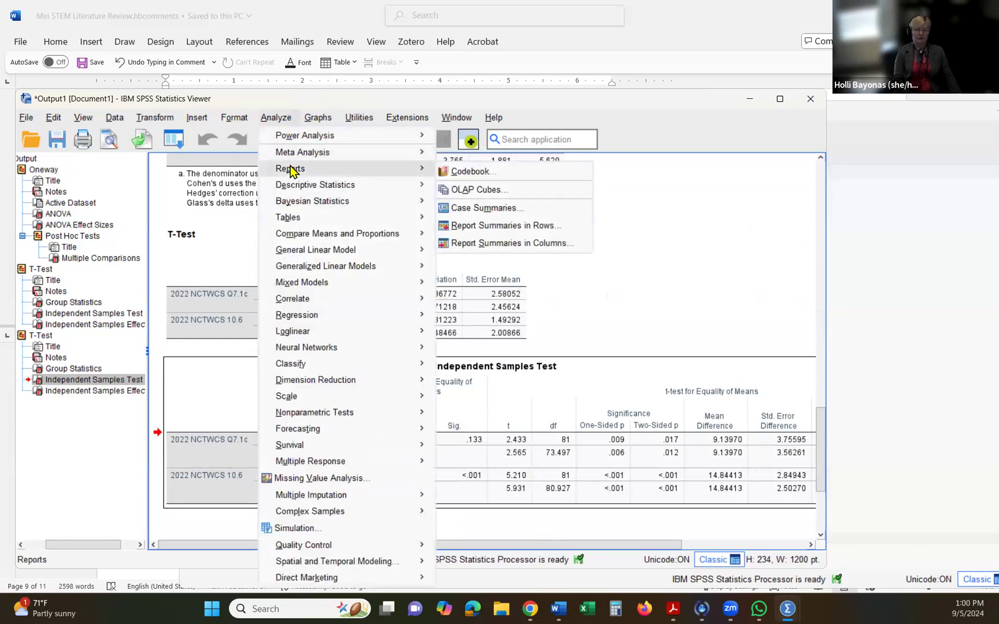
{"action": "mouse_move", "coordinate": [366, 189]}
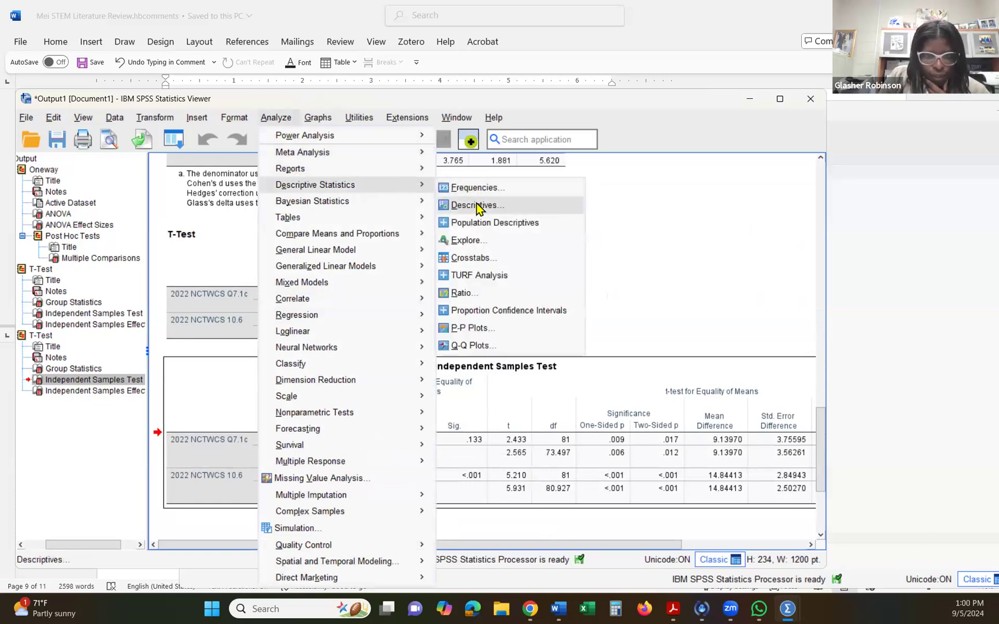
{"action": "left_click", "coordinate": [476, 203]}
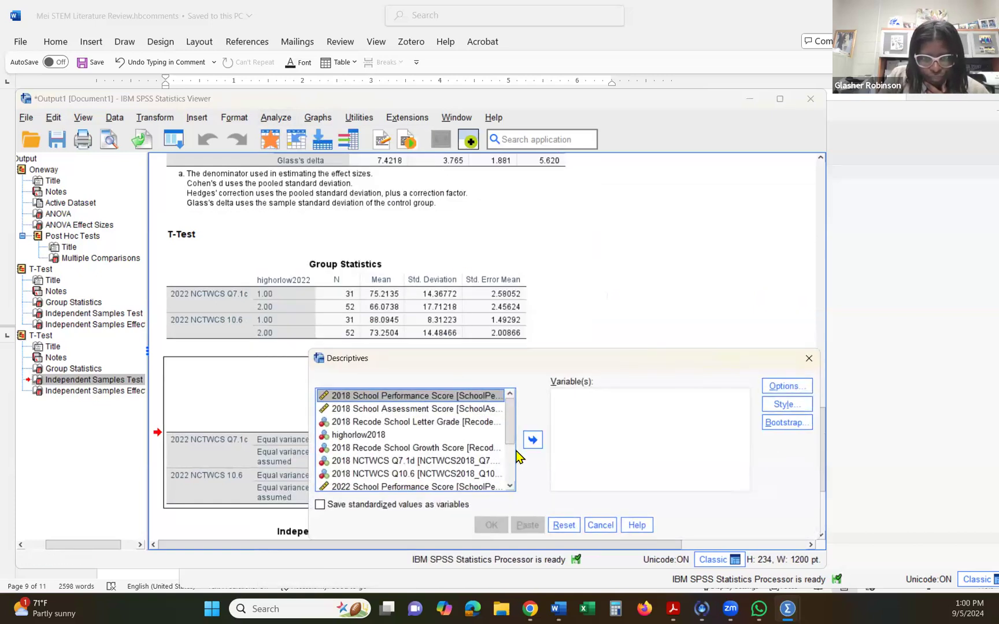
{"action": "left_click_drag", "start_coordinate": [534, 363], "coordinate": [455, 250]}
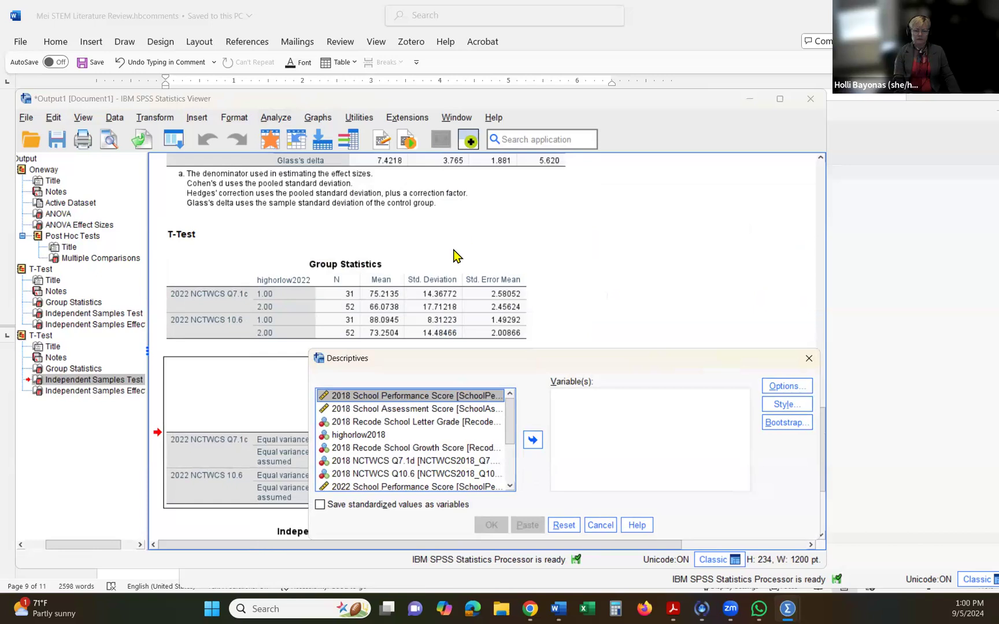
{"action": "left_click", "coordinate": [526, 400]}
- Check the options offered for the independent-samples t test and close it without running the test
{"action": "left_click", "coordinate": [275, 120]}
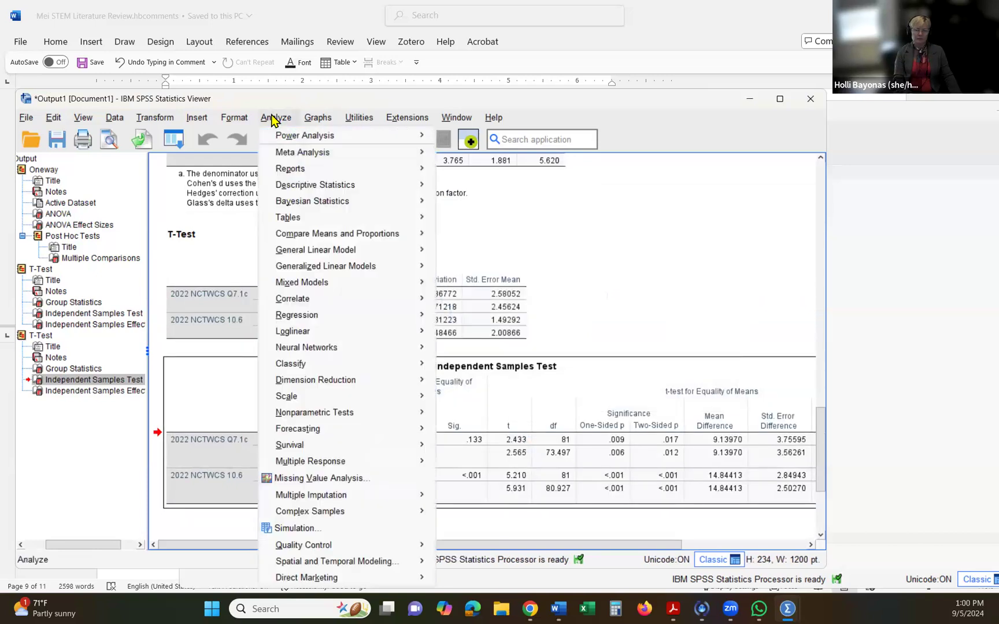
{"action": "mouse_move", "coordinate": [316, 236]}
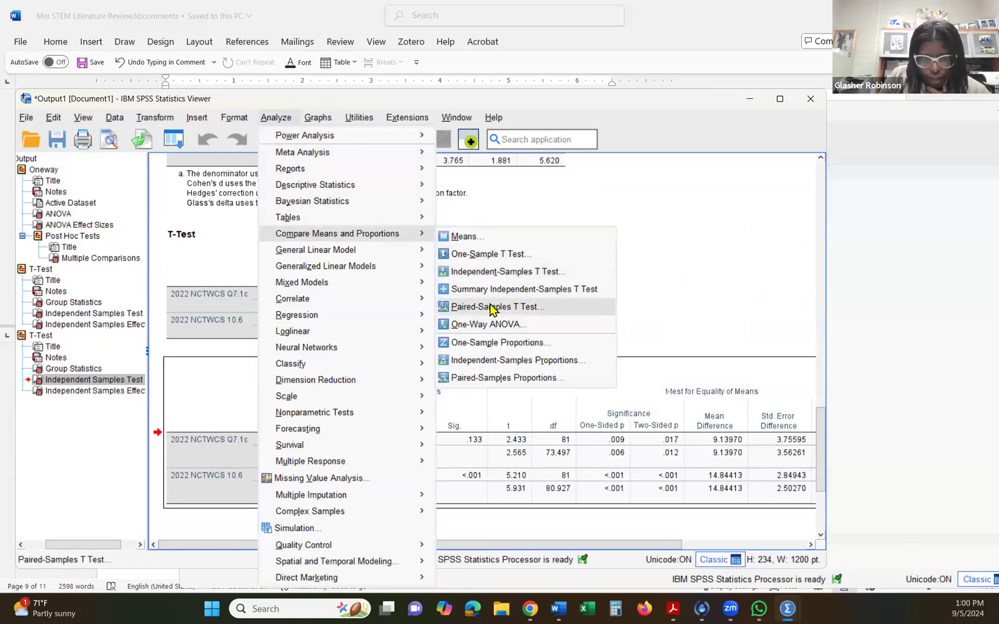
{"action": "left_click", "coordinate": [497, 271]}
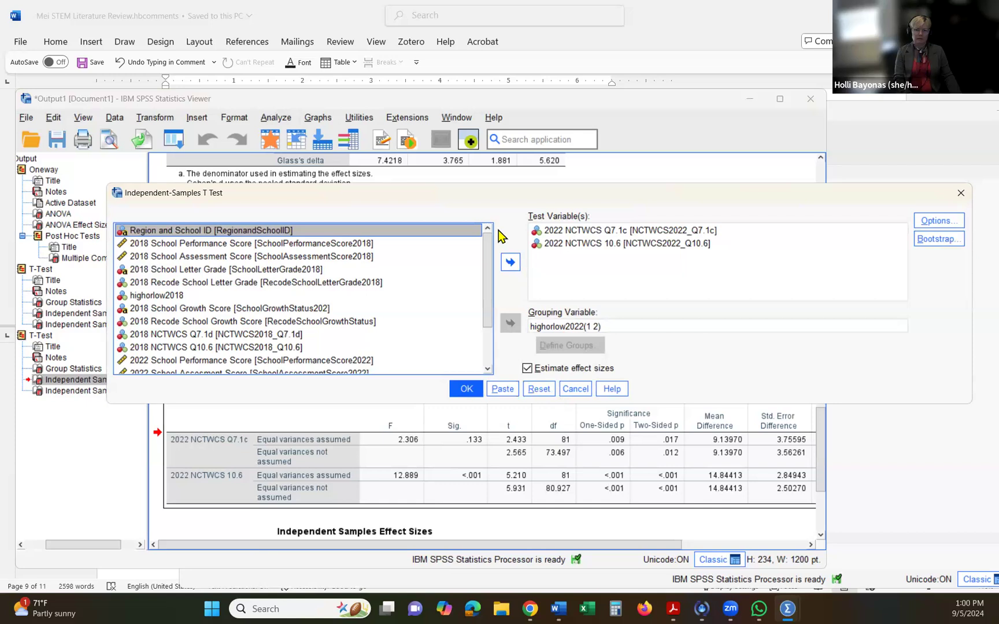
{"action": "left_click_drag", "start_coordinate": [488, 193], "coordinate": [429, 259]}
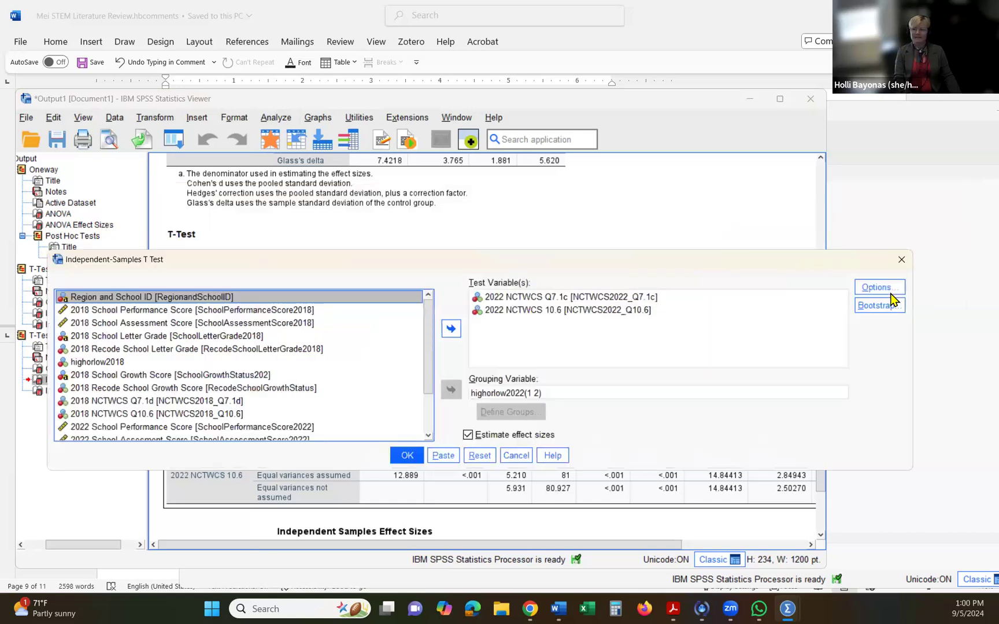
{"action": "left_click", "coordinate": [880, 286]}
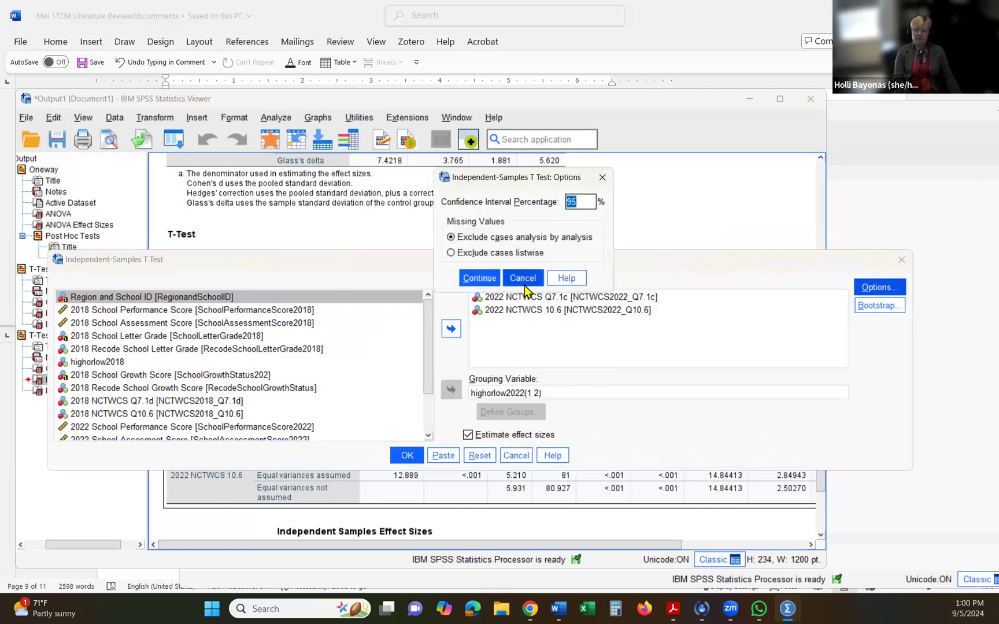
{"action": "left_click", "coordinate": [524, 282]}
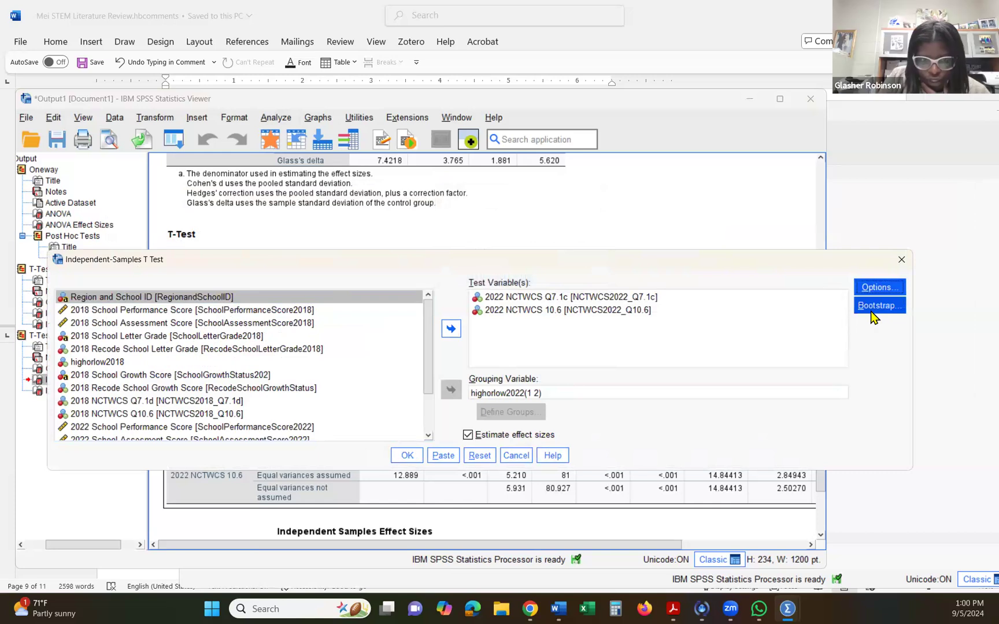
{"action": "left_click", "coordinate": [515, 456]}
- Set up Descriptives with 2018 NCTWCS Q7.1d and 2018 NCTWCS Q10.6, keeping mean, standard deviation, minimum and maximum as the statistics
{"action": "left_click", "coordinate": [269, 118]}
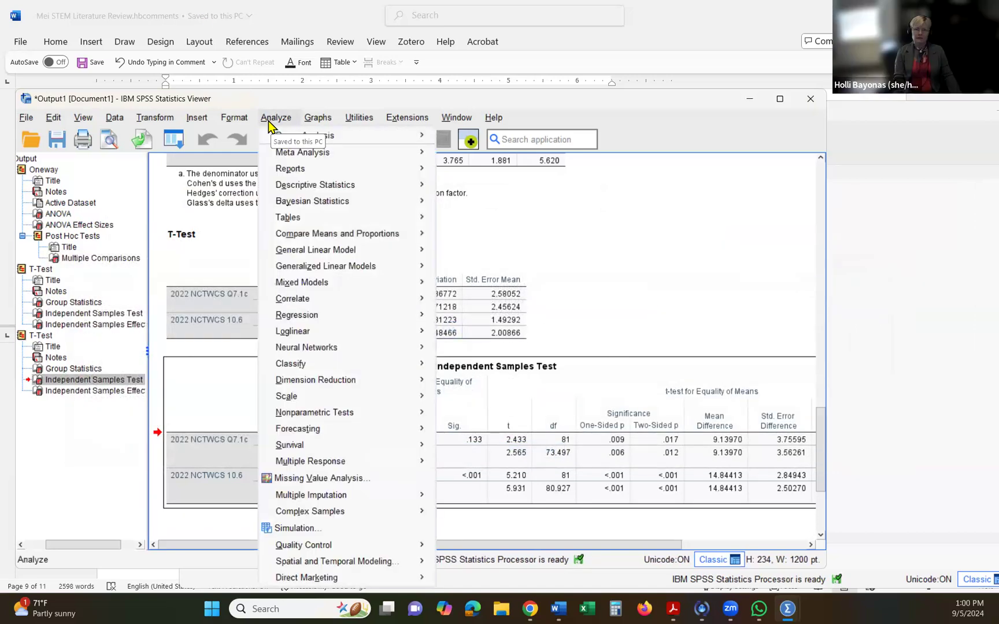
{"action": "mouse_move", "coordinate": [323, 186]}
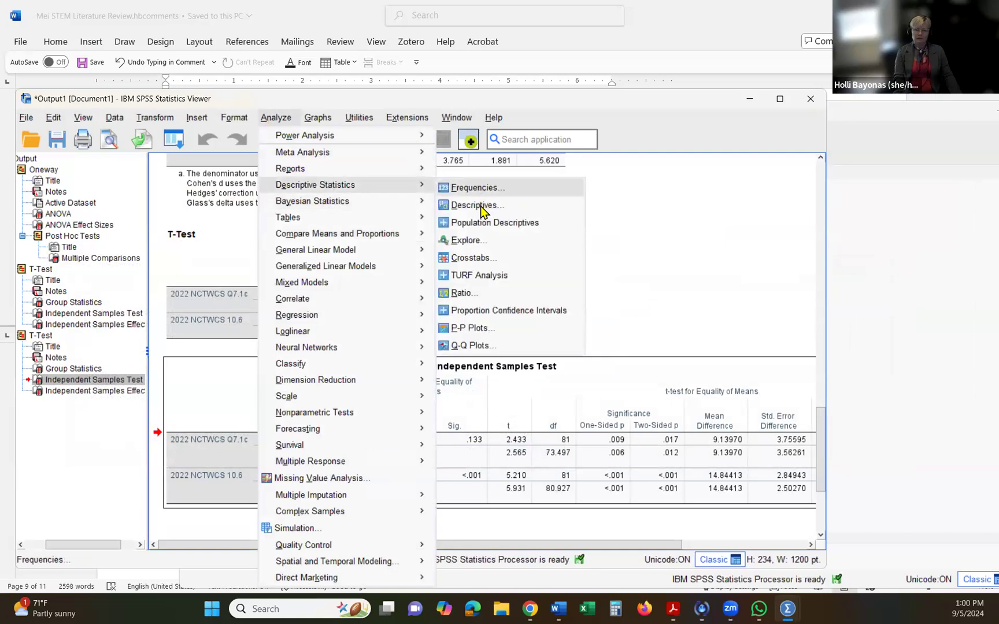
{"action": "left_click", "coordinate": [475, 206]}
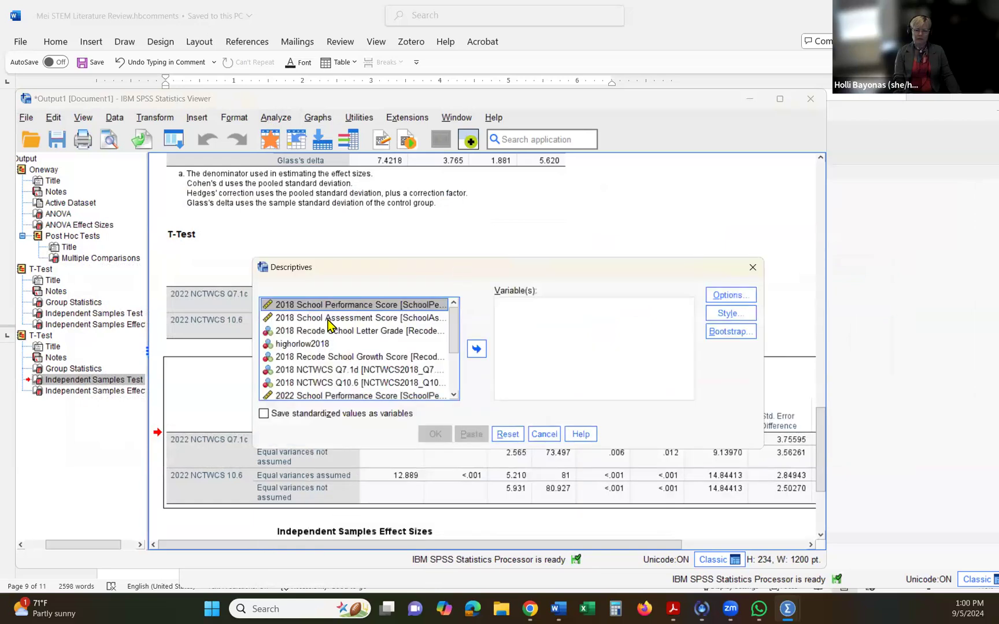
{"action": "left_click", "coordinate": [328, 319]}
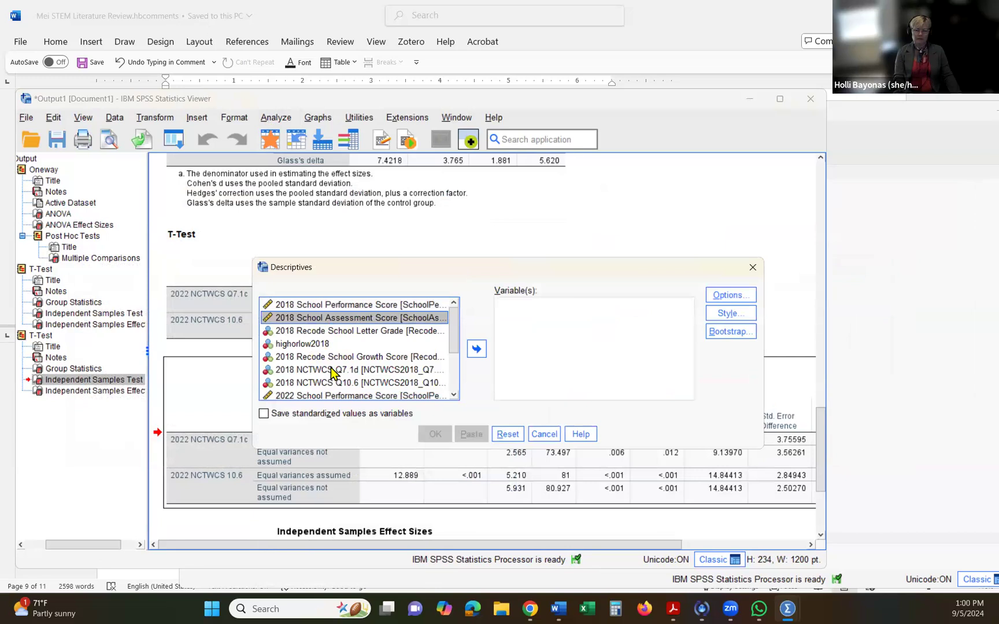
{"action": "left_click_drag", "start_coordinate": [332, 370], "coordinate": [541, 353]}
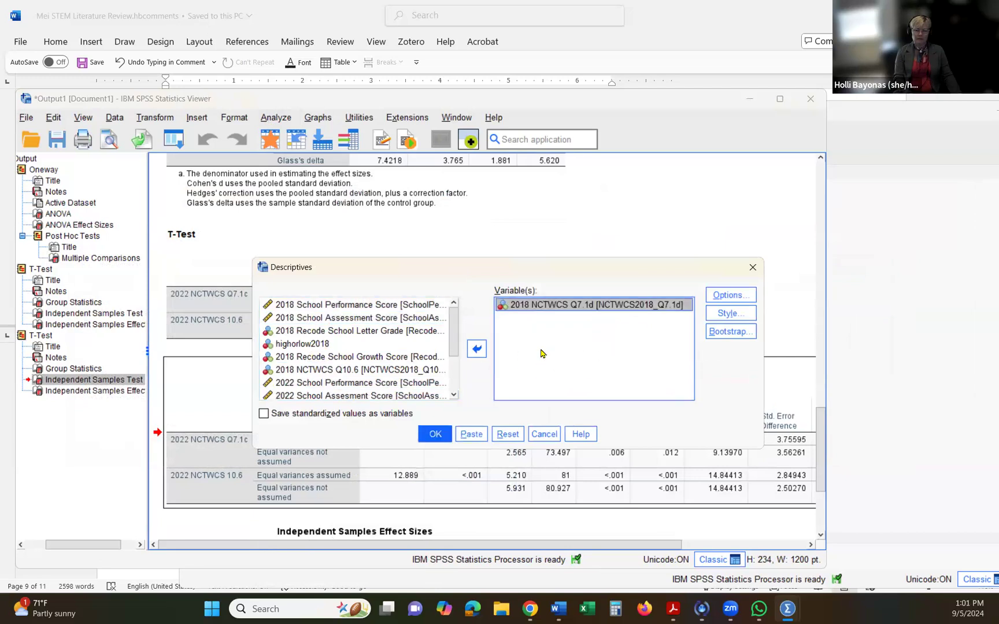
{"action": "left_click_drag", "start_coordinate": [347, 373], "coordinate": [518, 360]}
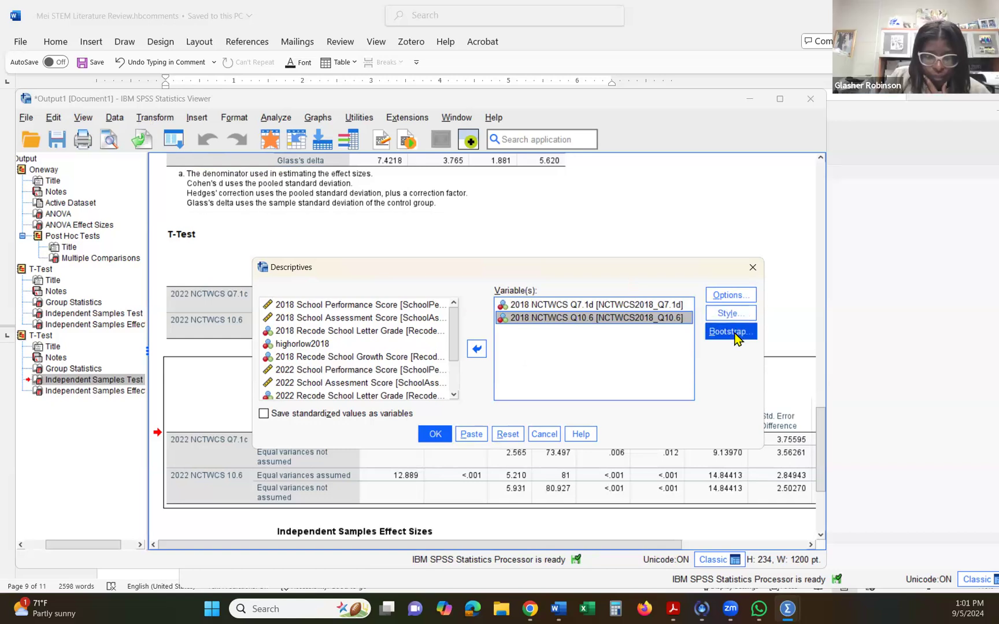
{"action": "left_click", "coordinate": [731, 297]}
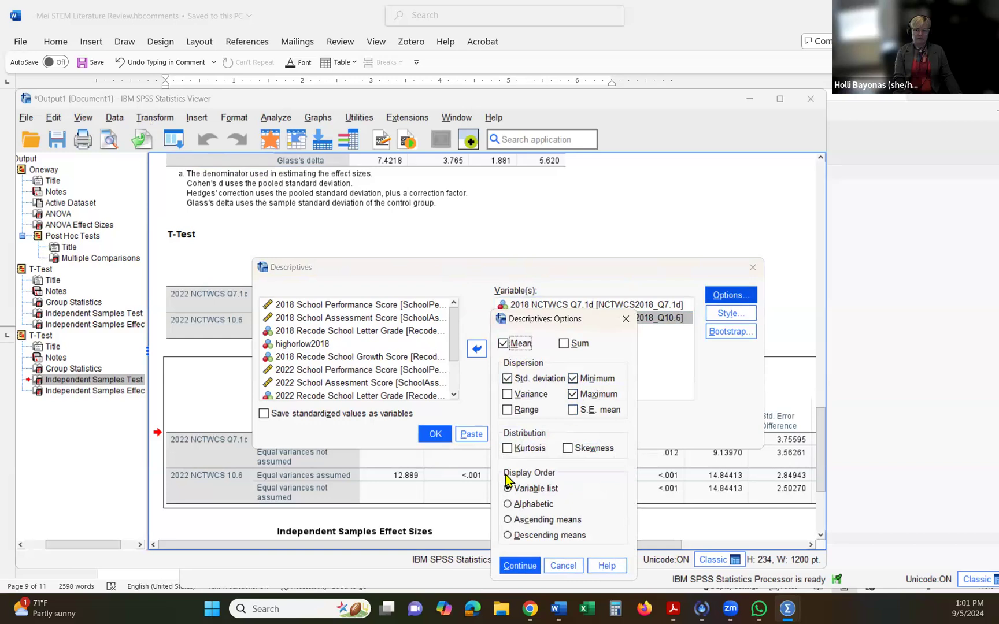
{"action": "left_click", "coordinate": [518, 566]}
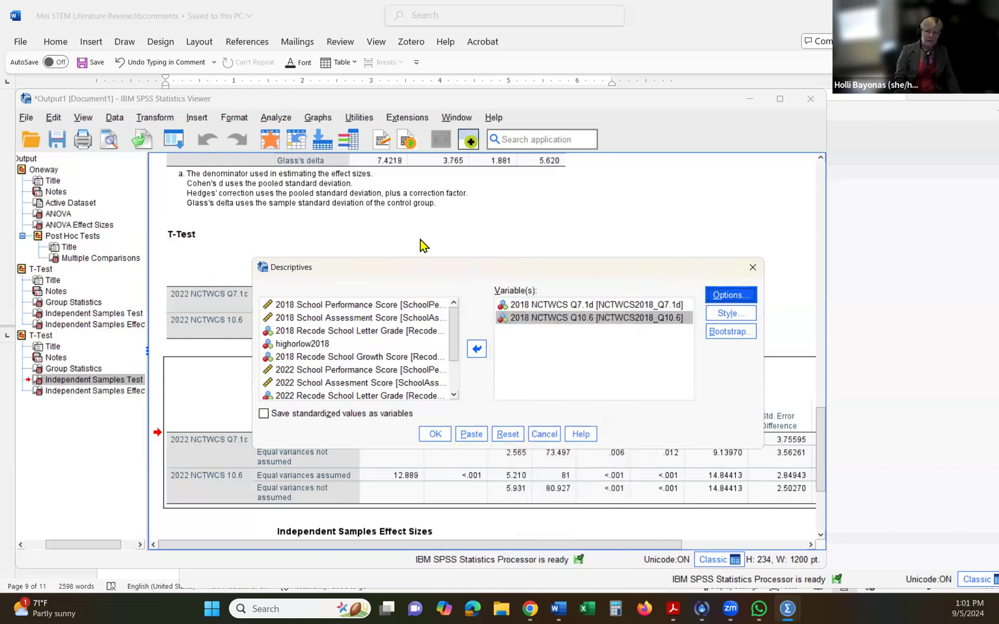
- Split the file to organize output by groups based on highorlow2018 and run the descriptives for the two 2018 items
{"action": "left_click", "coordinate": [114, 118]}
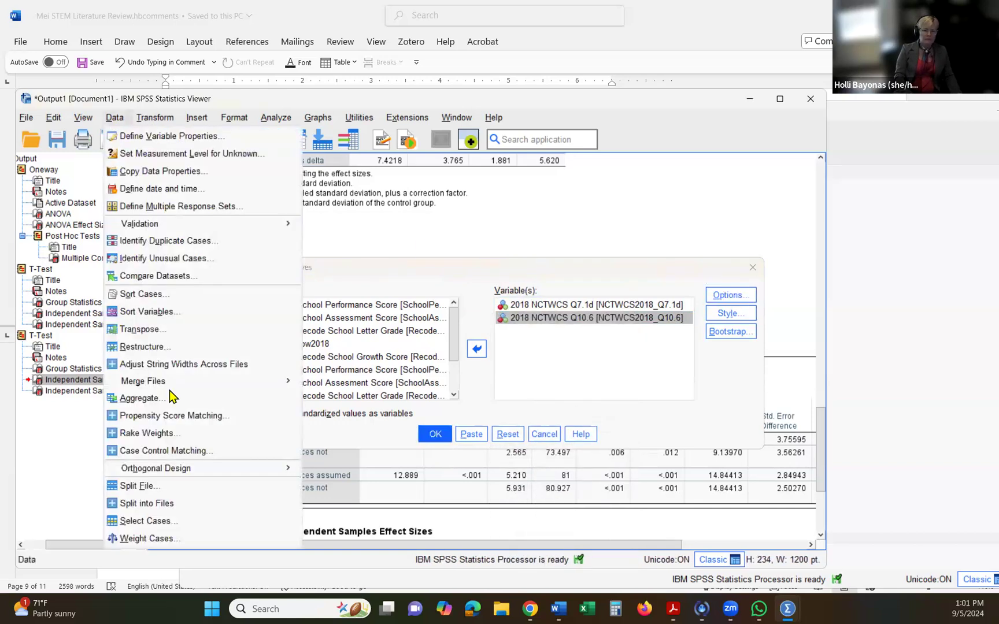
{"action": "left_click", "coordinate": [170, 487]}
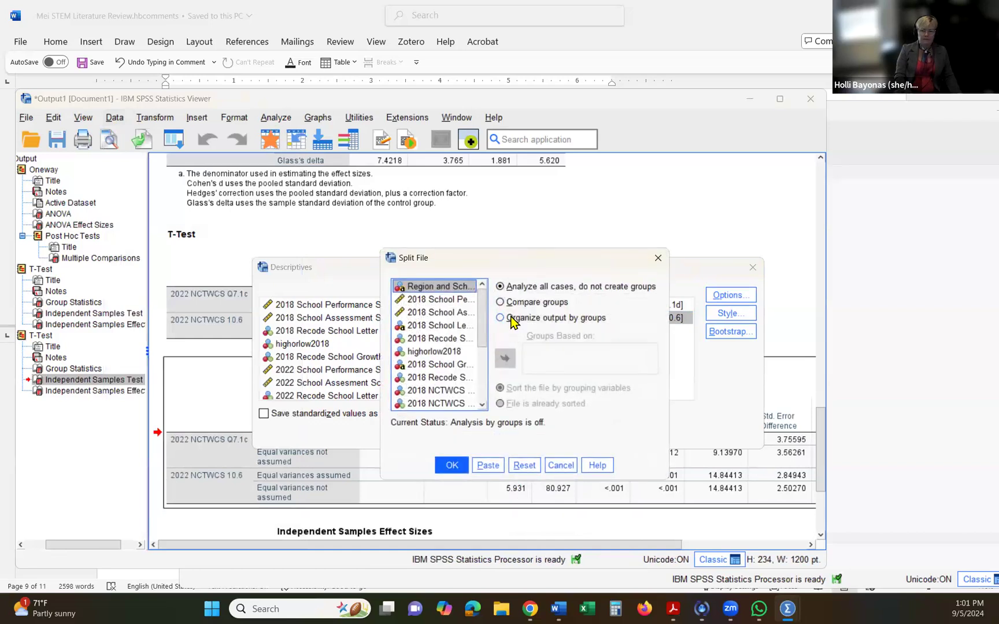
{"action": "left_click", "coordinate": [511, 319]}
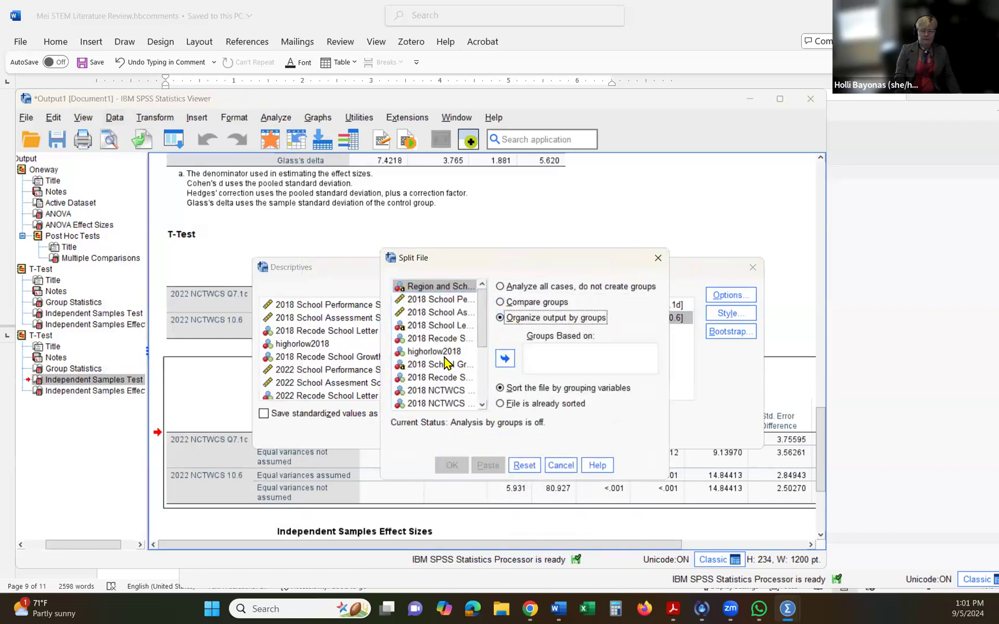
{"action": "left_click", "coordinate": [439, 352]}
{"action": "left_click", "coordinate": [501, 361]}
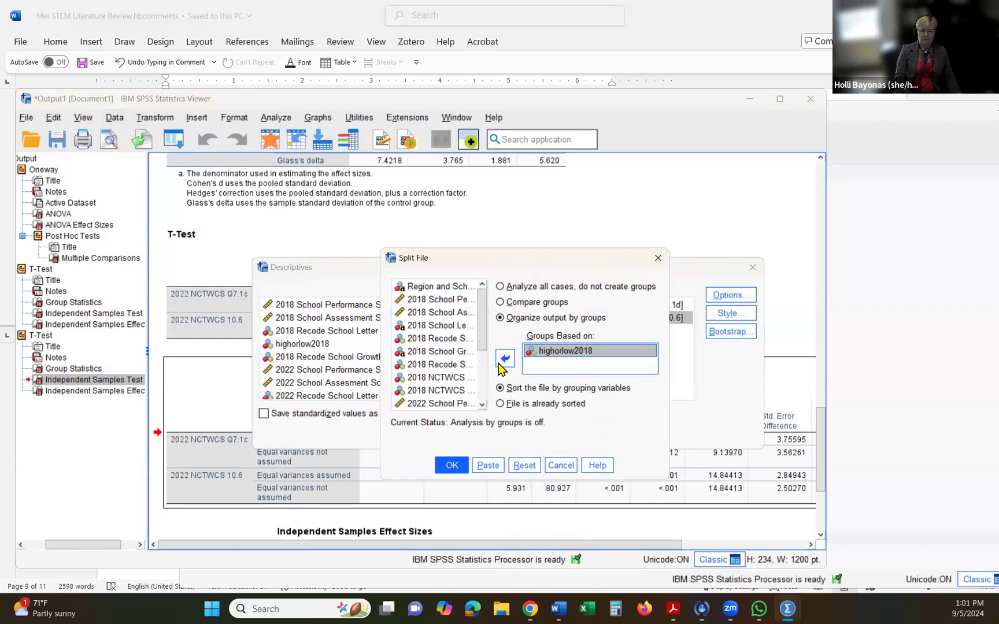
{"action": "left_click", "coordinate": [452, 465]}
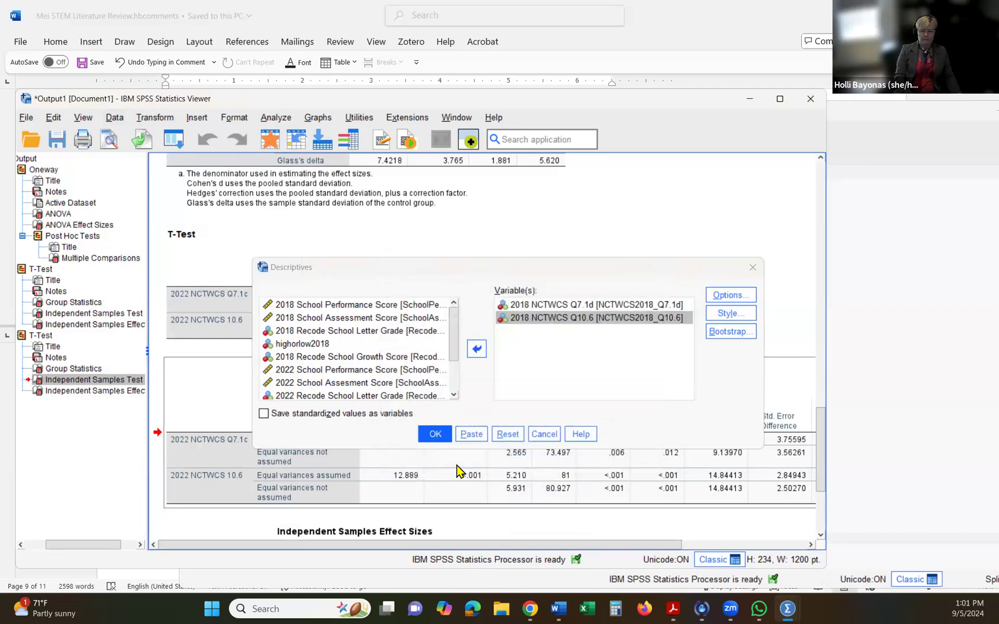
{"action": "left_click", "coordinate": [435, 435]}
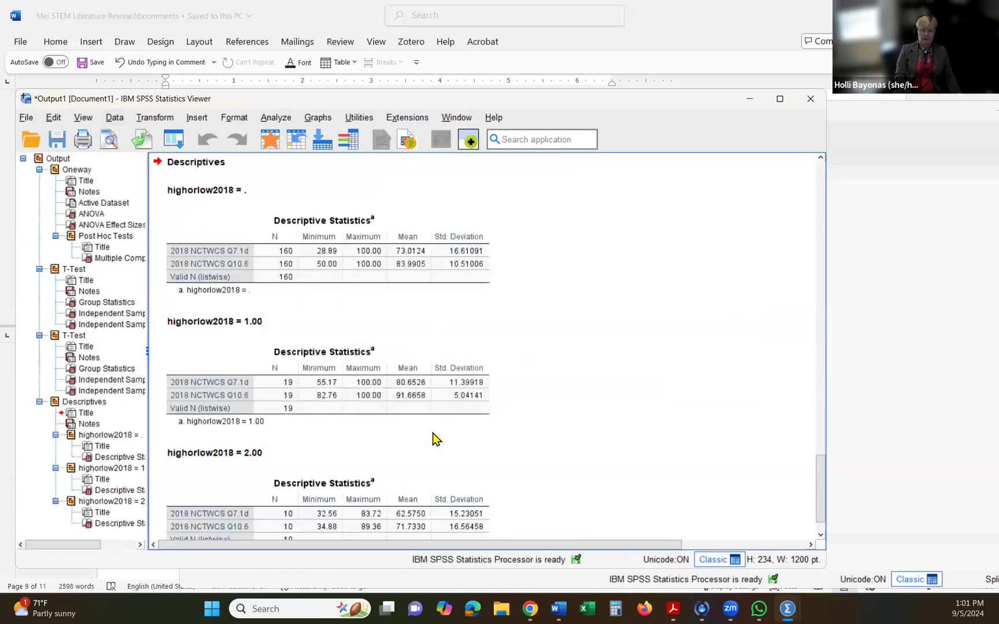
- Examine the 2018 descriptive statistics tables for each highorlow2018 group and the 2022 t test output above them
{"action": "left_click", "coordinate": [457, 295]}
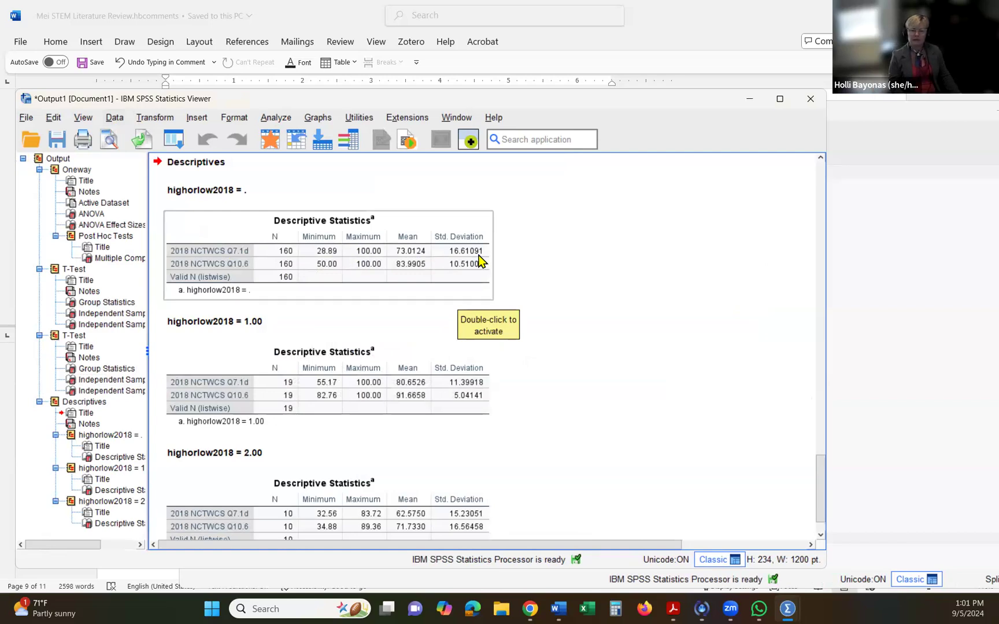
{"action": "left_click", "coordinate": [489, 410]}
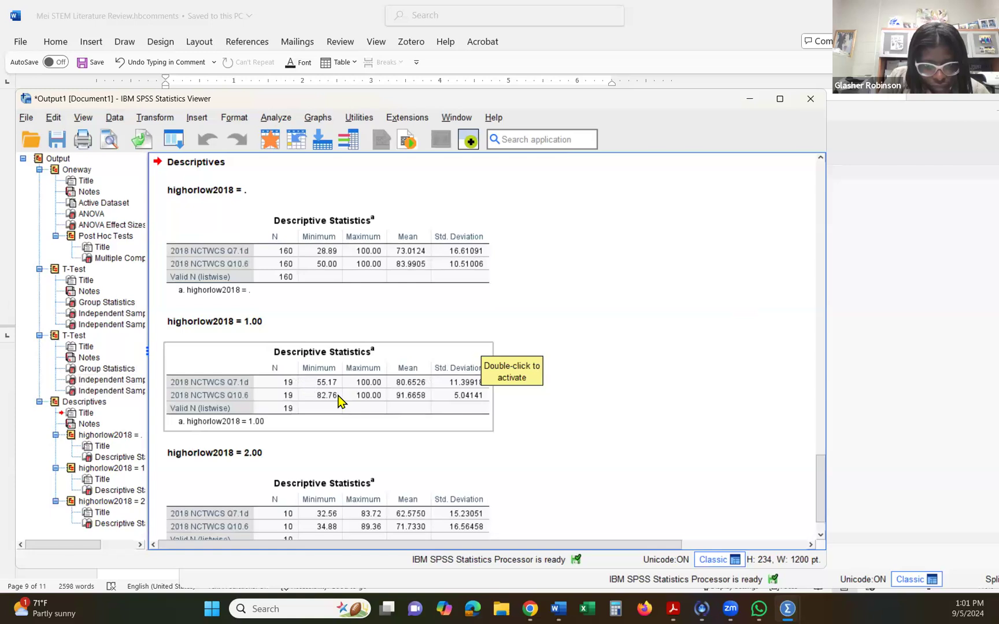
{"action": "left_click", "coordinate": [370, 448]}
{"action": "scroll", "coordinate": [369, 447], "scroll_direction": "up", "scroll_amount": 5}
{"action": "scroll", "coordinate": [358, 329], "scroll_direction": "up", "scroll_amount": 1}
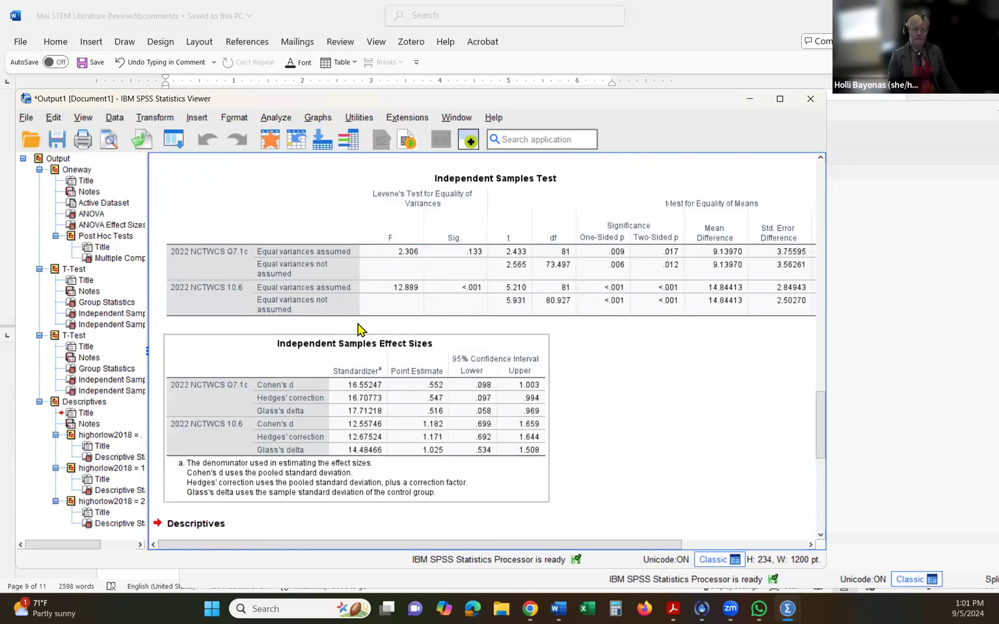
{"action": "scroll", "coordinate": [335, 289], "scroll_direction": "down", "scroll_amount": 1}
- Replace the two 2018 items in Descriptives with 2022 NCTWCS Q7.1c and 2022 NCTWCS 10.6
{"action": "left_click", "coordinate": [236, 121]}
{"action": "left_click", "coordinate": [276, 117]}
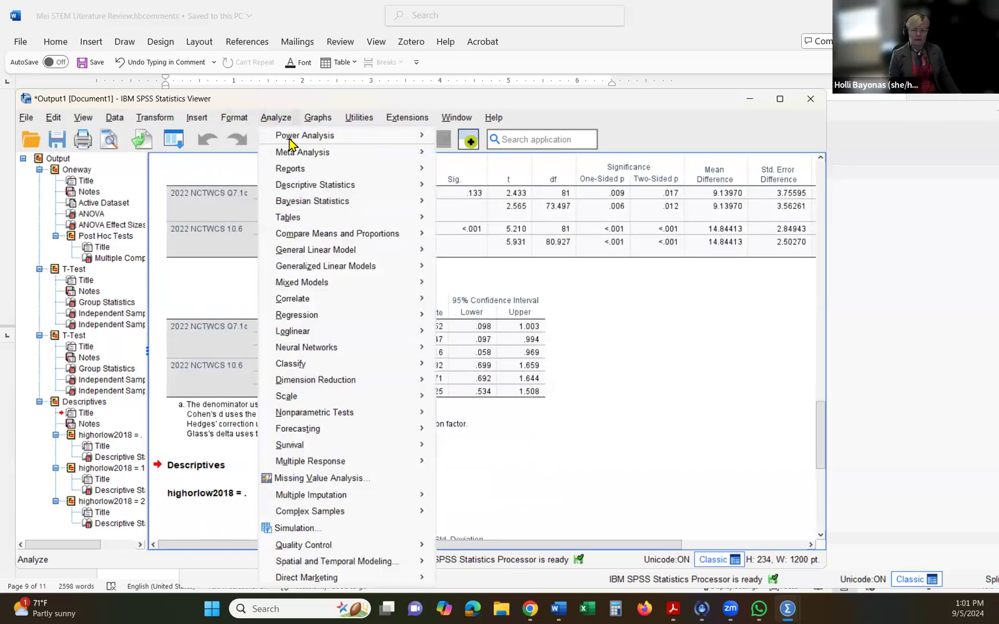
{"action": "mouse_move", "coordinate": [312, 192]}
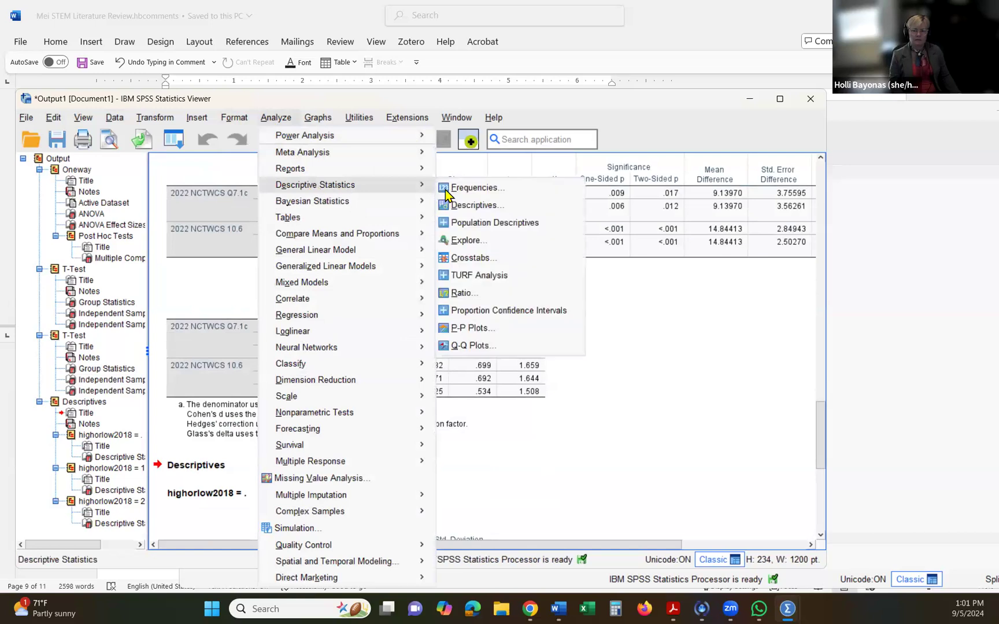
{"action": "left_click", "coordinate": [463, 206]}
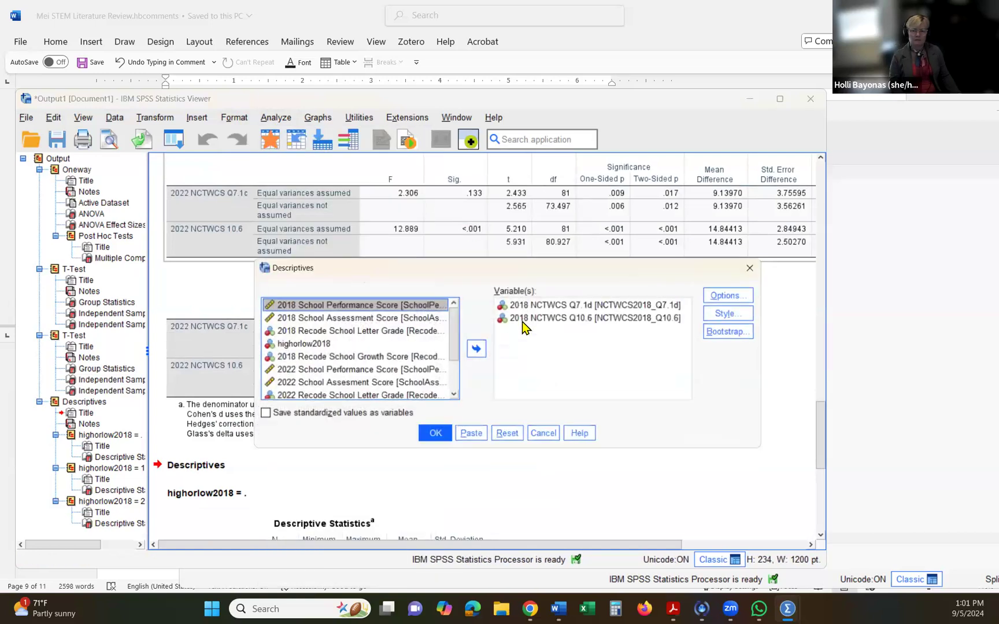
{"action": "left_click_drag", "start_coordinate": [524, 318], "coordinate": [365, 342]}
{"action": "left_click", "coordinate": [555, 304]}
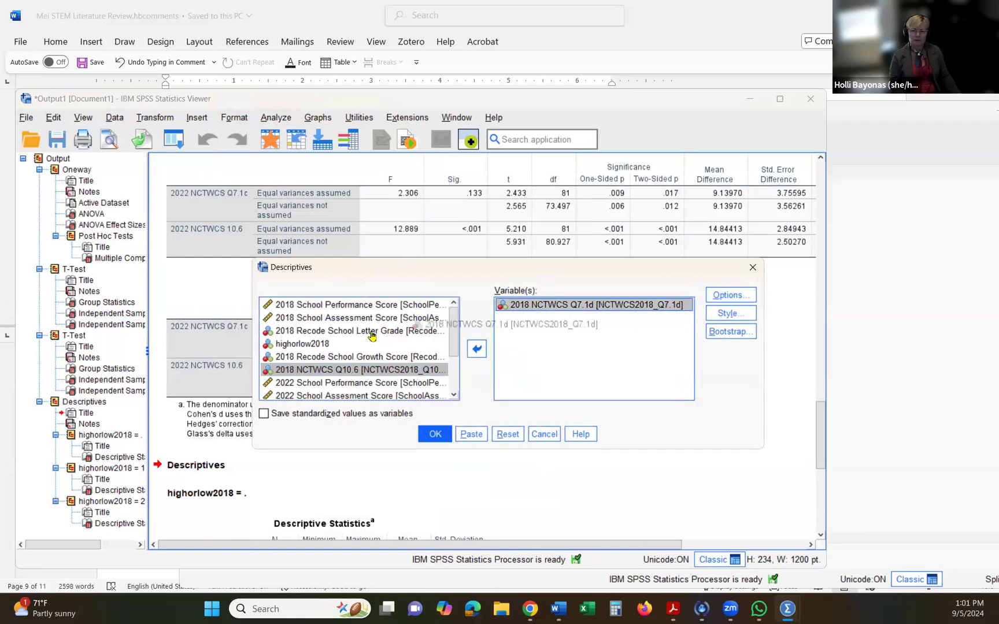
{"action": "left_click_drag", "start_coordinate": [554, 305], "coordinate": [370, 335]}
{"action": "scroll", "coordinate": [361, 352], "scroll_direction": "down", "scroll_amount": 2}
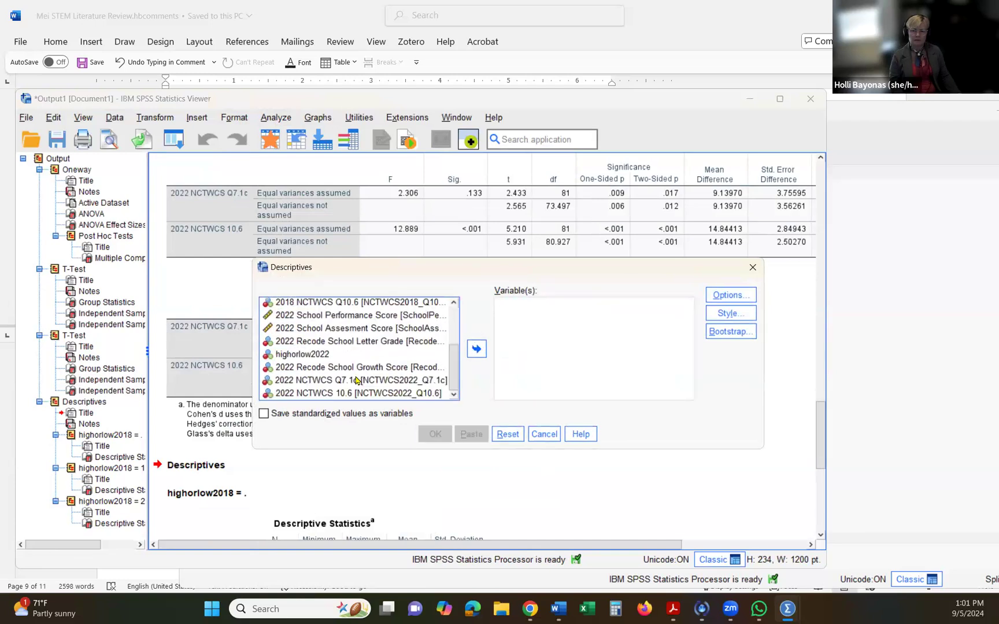
{"action": "double_click", "coordinate": [357, 380]}
{"action": "left_click_drag", "start_coordinate": [362, 395], "coordinate": [494, 378]}
{"action": "left_click_drag", "start_coordinate": [376, 395], "coordinate": [542, 381]}
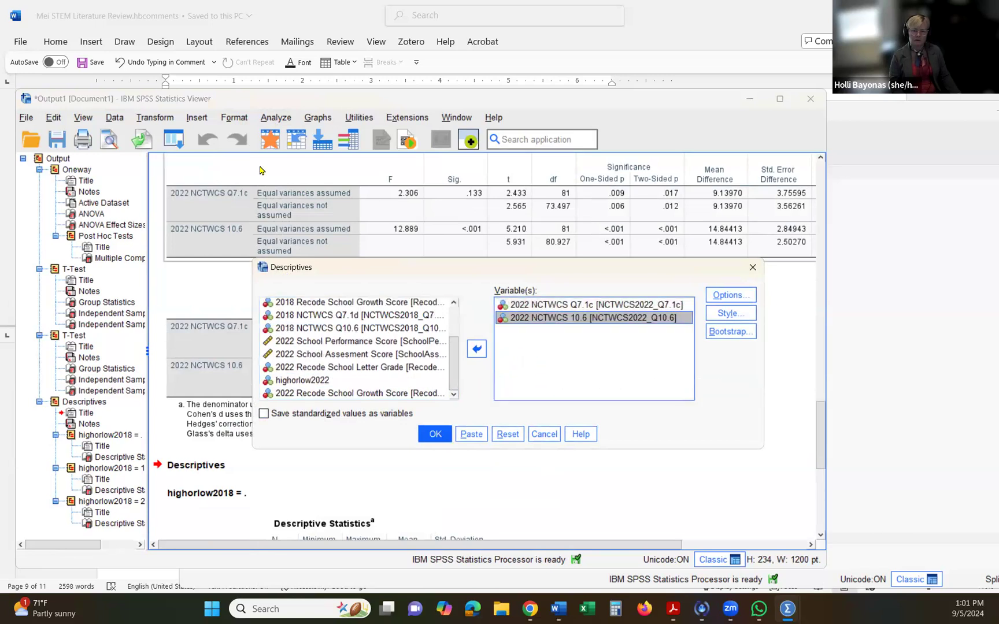
- Split the file to organize output by groups based on highorlow2022 and run the descriptives for the two 2022 items
{"action": "left_click", "coordinate": [114, 118]}
{"action": "left_click", "coordinate": [142, 485]}
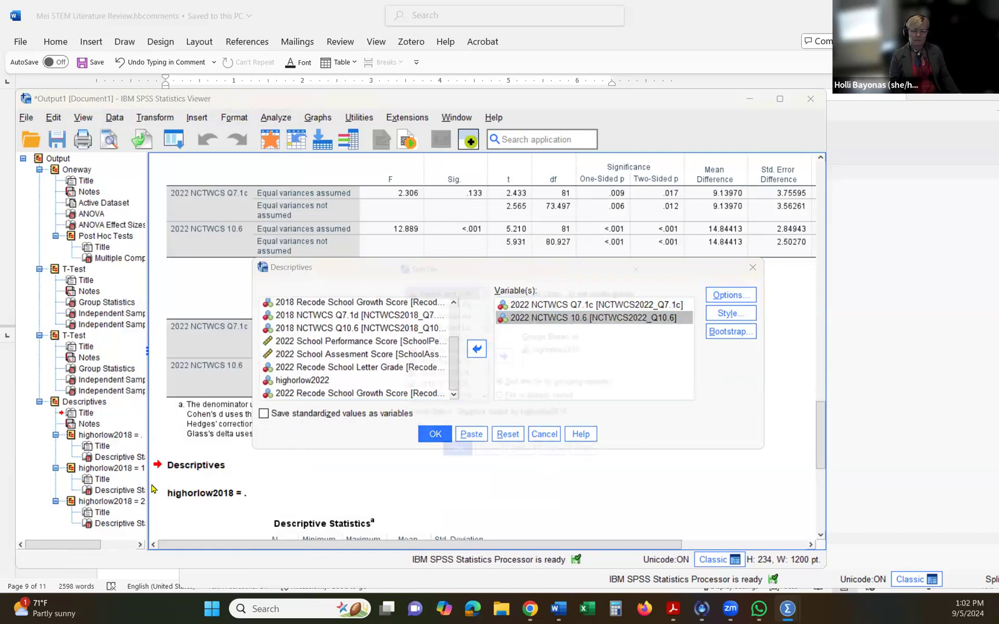
{"action": "left_click_drag", "start_coordinate": [545, 355], "coordinate": [471, 356]}
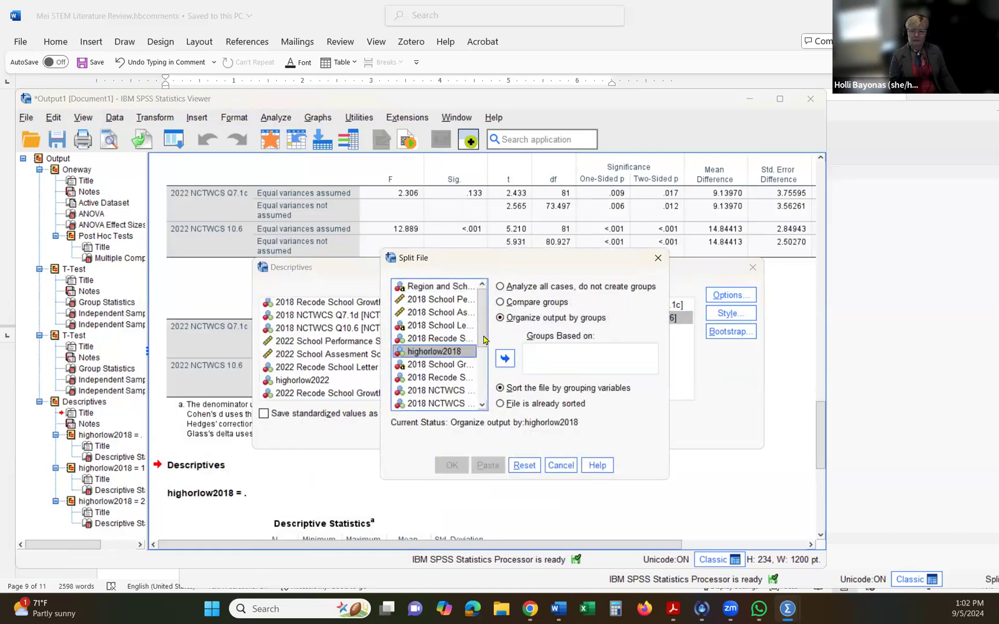
{"action": "scroll", "coordinate": [483, 341], "scroll_direction": "down", "scroll_amount": 3}
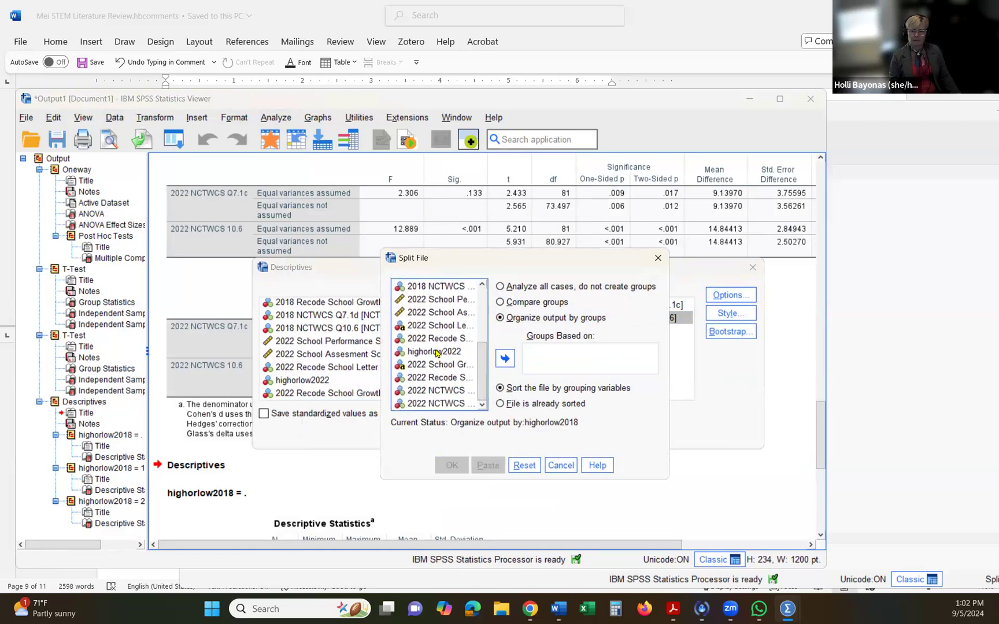
{"action": "left_click", "coordinate": [437, 352]}
{"action": "left_click", "coordinate": [503, 359]}
{"action": "left_click", "coordinate": [451, 467]}
{"action": "left_click", "coordinate": [434, 432]}
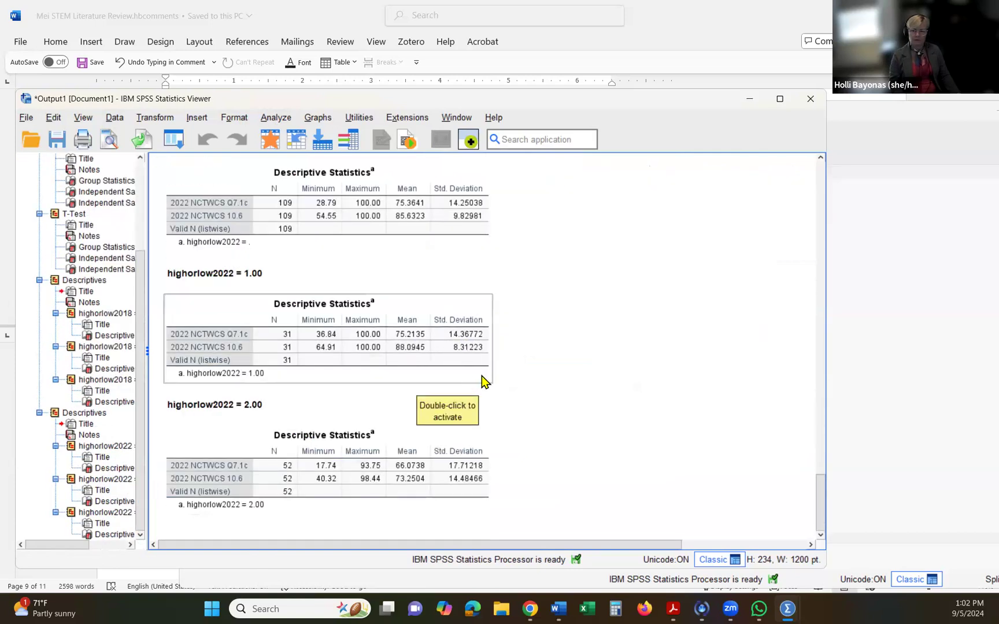
- Delete the whole Oneway ANOVA block, including its effect sizes and post hoc tests, from the output document
{"action": "scroll", "coordinate": [482, 377], "scroll_direction": "up", "scroll_amount": 6}
{"action": "scroll", "coordinate": [481, 375], "scroll_direction": "up", "scroll_amount": 11}
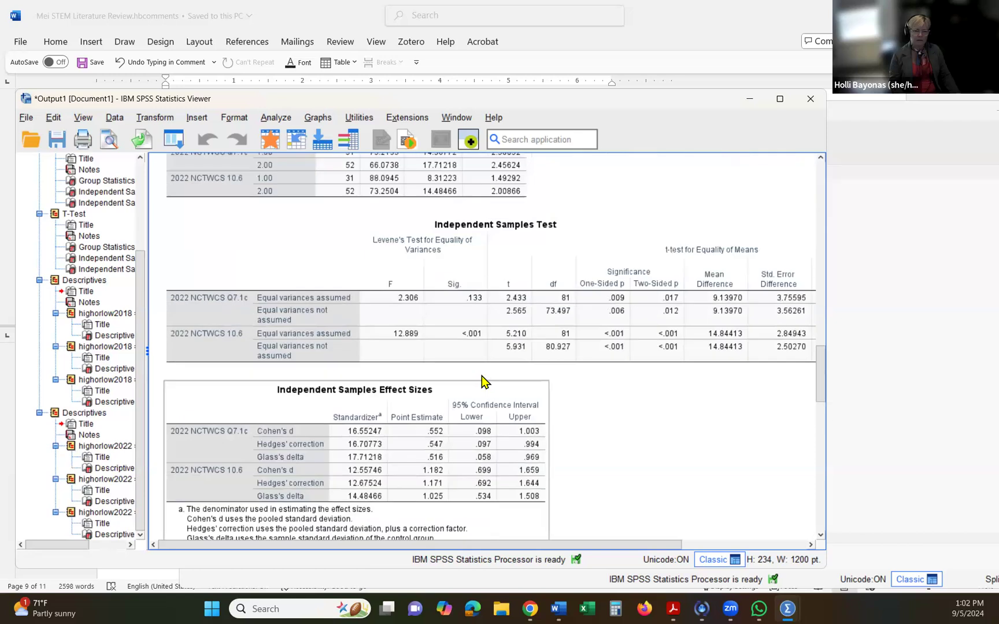
{"action": "left_click", "coordinate": [58, 281]}
{"action": "scroll", "coordinate": [57, 281], "scroll_direction": "up", "scroll_amount": 2}
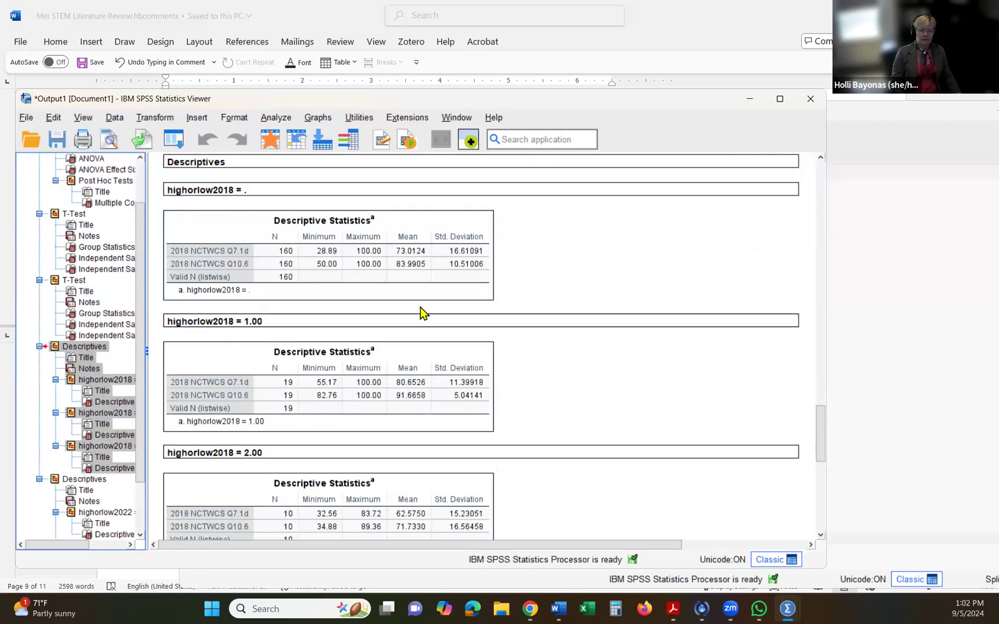
{"action": "scroll", "coordinate": [121, 402], "scroll_direction": "up", "scroll_amount": 2}
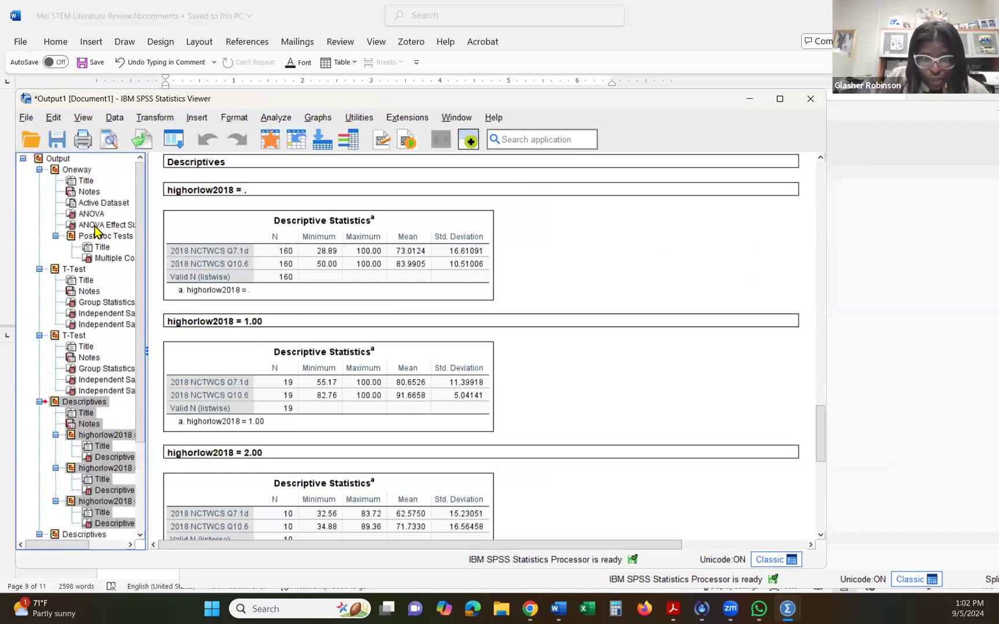
{"action": "left_click", "coordinate": [68, 170]}
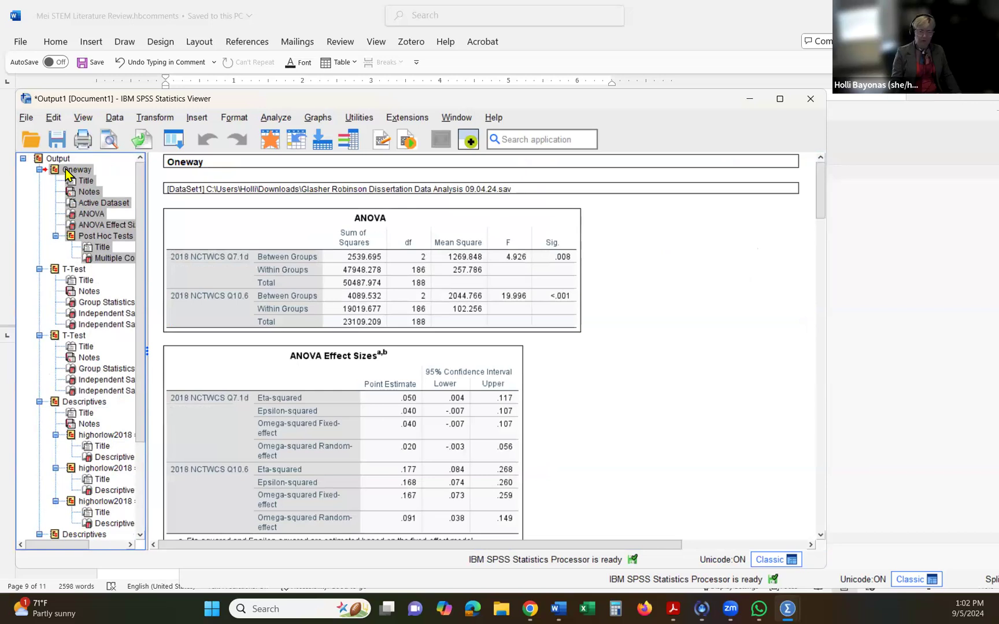
{"action": "key", "text": "Delete"}
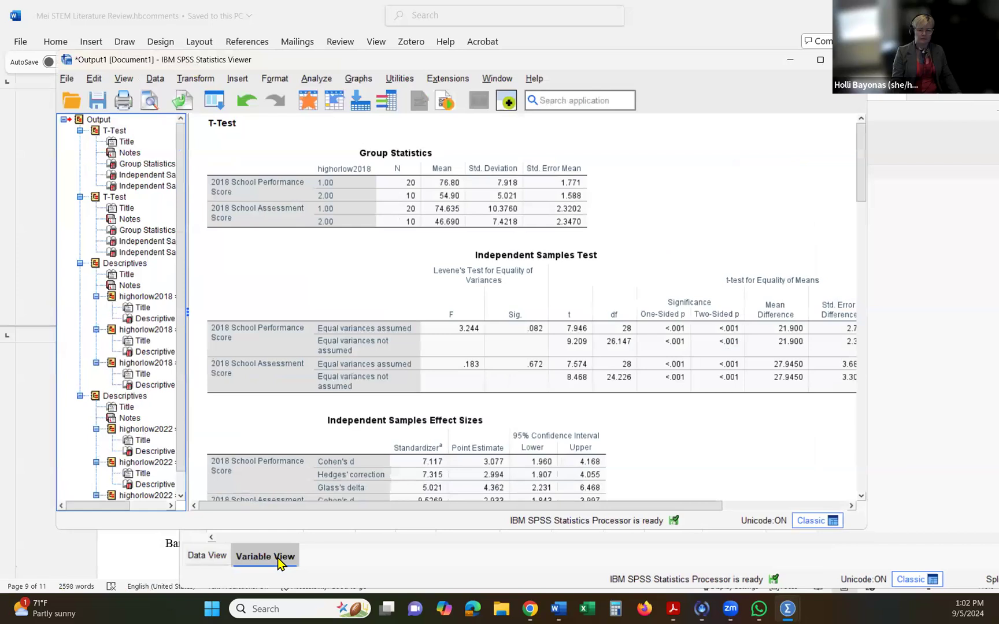
- In the dataset's Variable View, add the value label High for value 1 of highorlow2022
{"action": "left_click", "coordinate": [265, 558]}
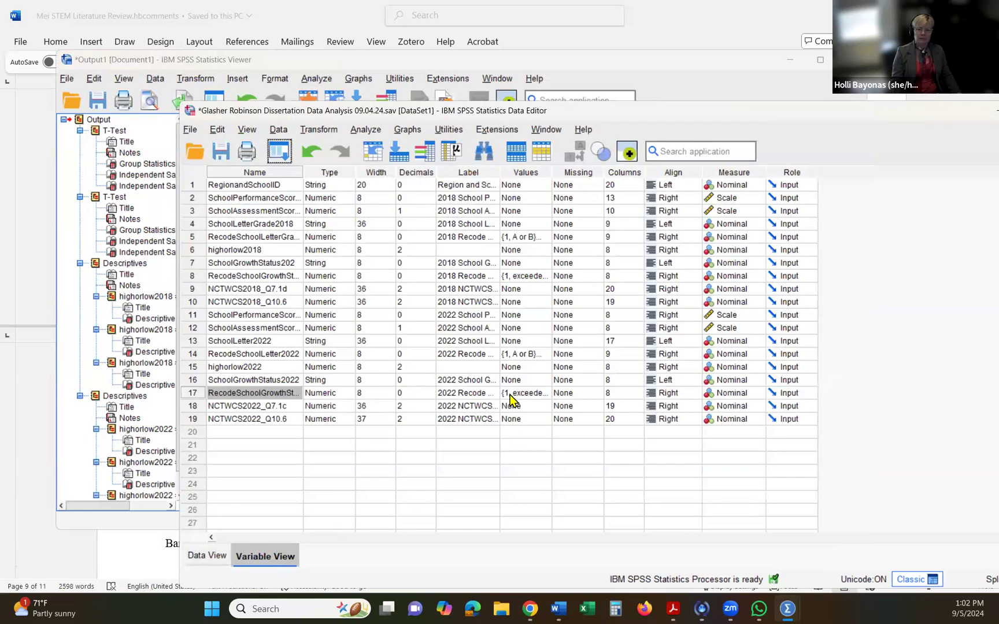
{"action": "left_click", "coordinate": [540, 369]}
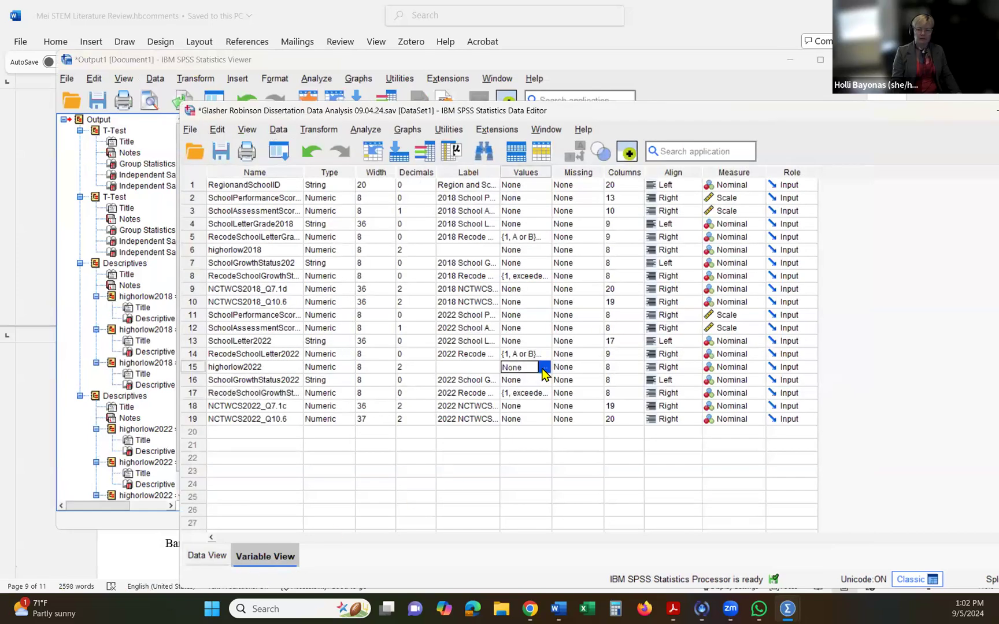
{"action": "left_click", "coordinate": [544, 368]}
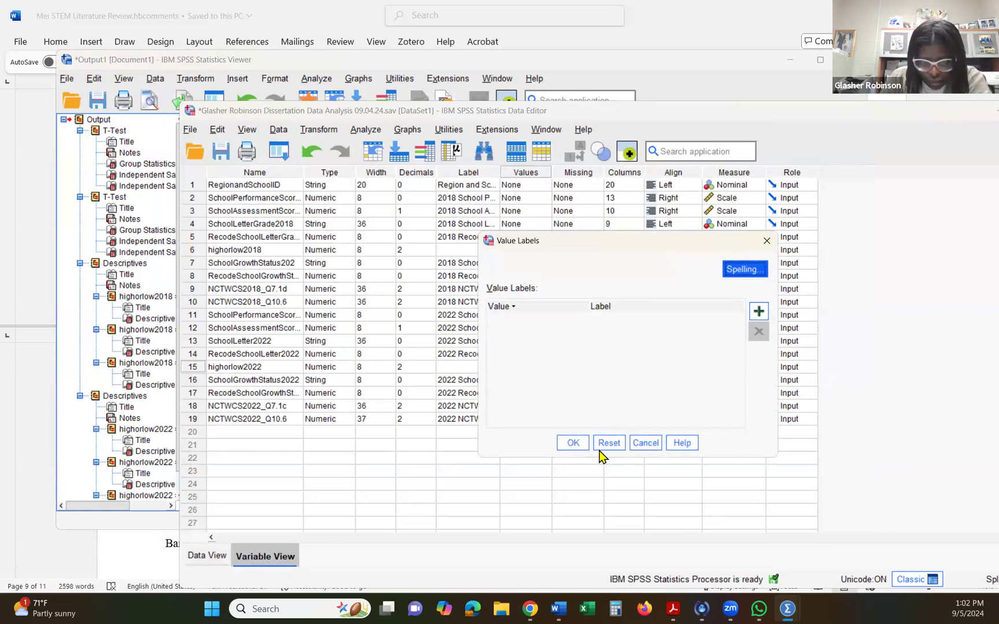
{"action": "left_click", "coordinate": [645, 443]}
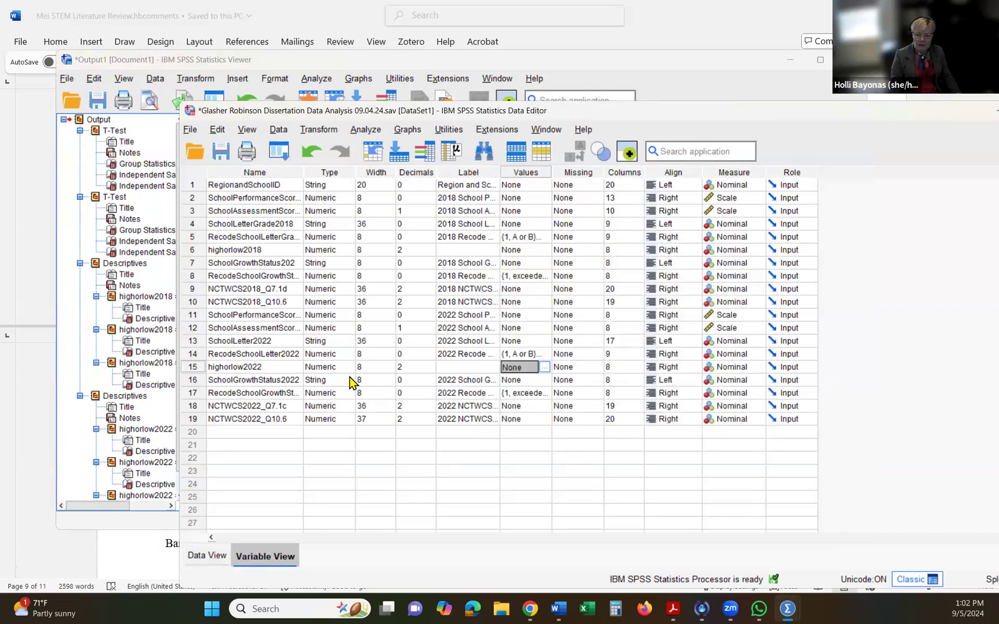
{"action": "left_click", "coordinate": [544, 368]}
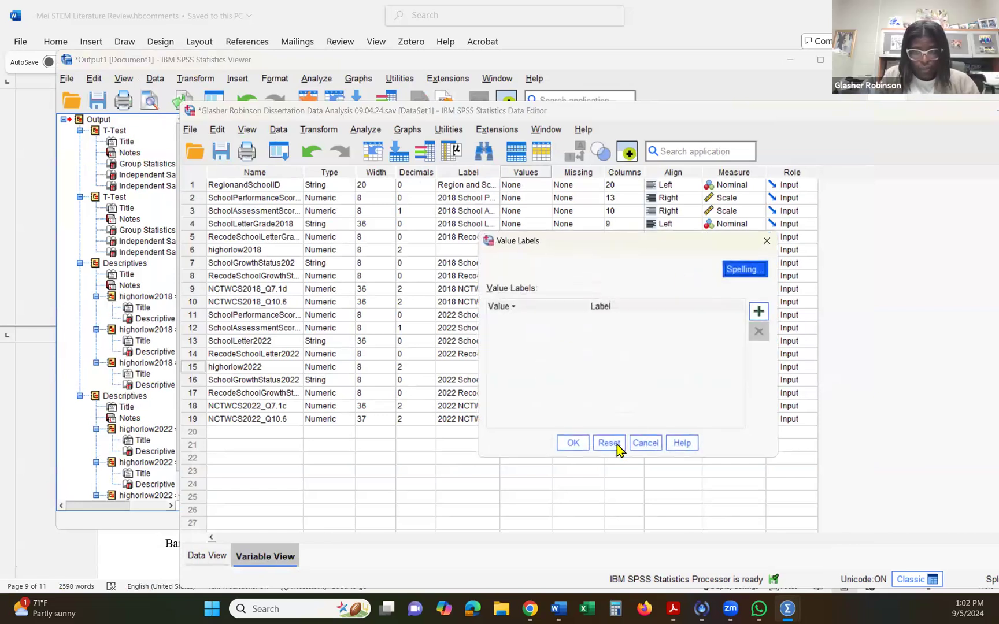
{"action": "left_click", "coordinate": [759, 314]}
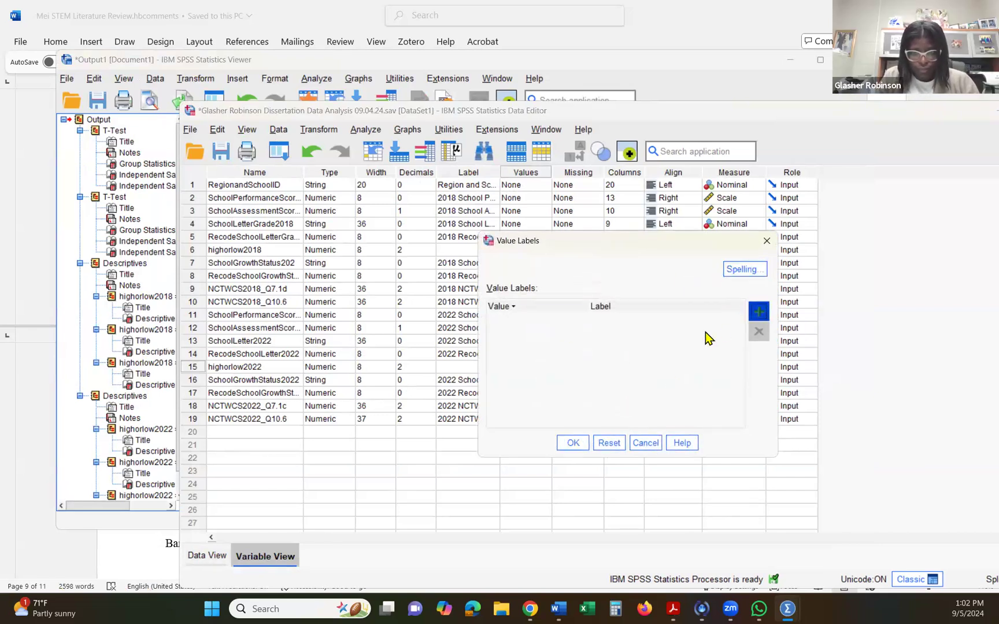
{"action": "type", "text": "1"}
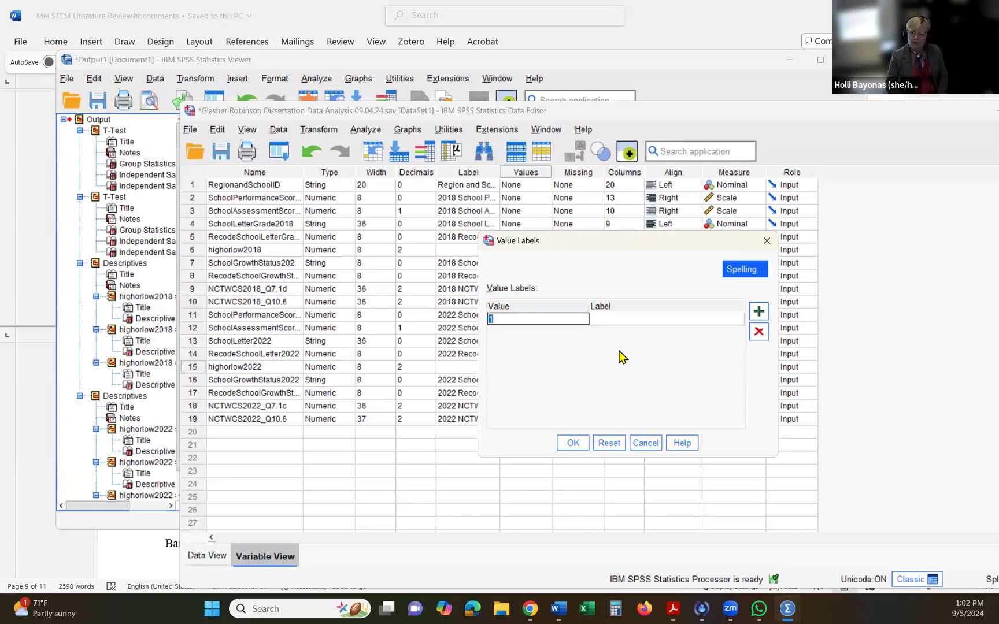
{"action": "left_click", "coordinate": [622, 319]}
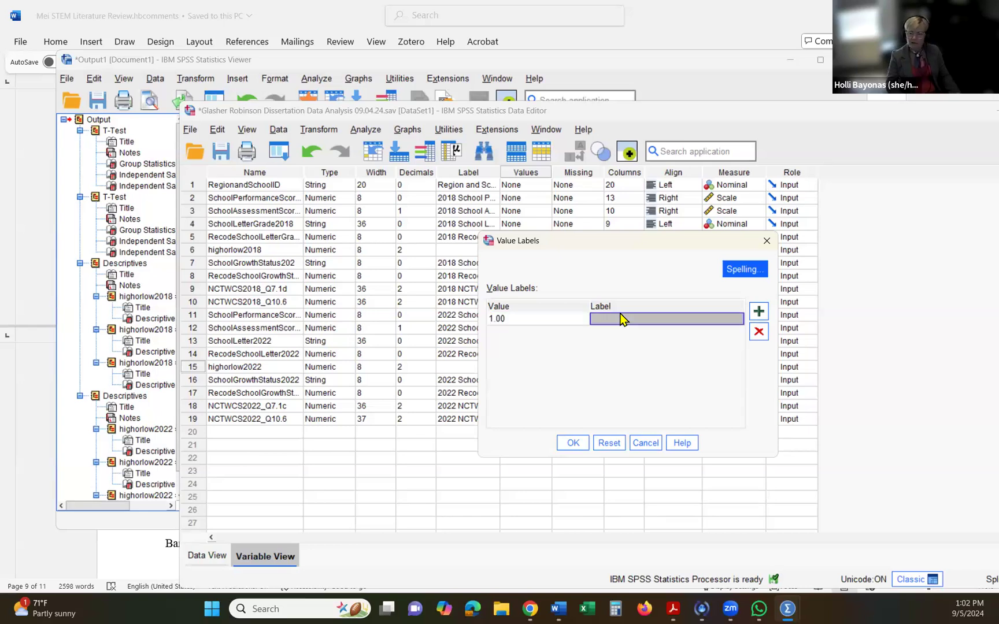
{"action": "type", "text": "Hi"}
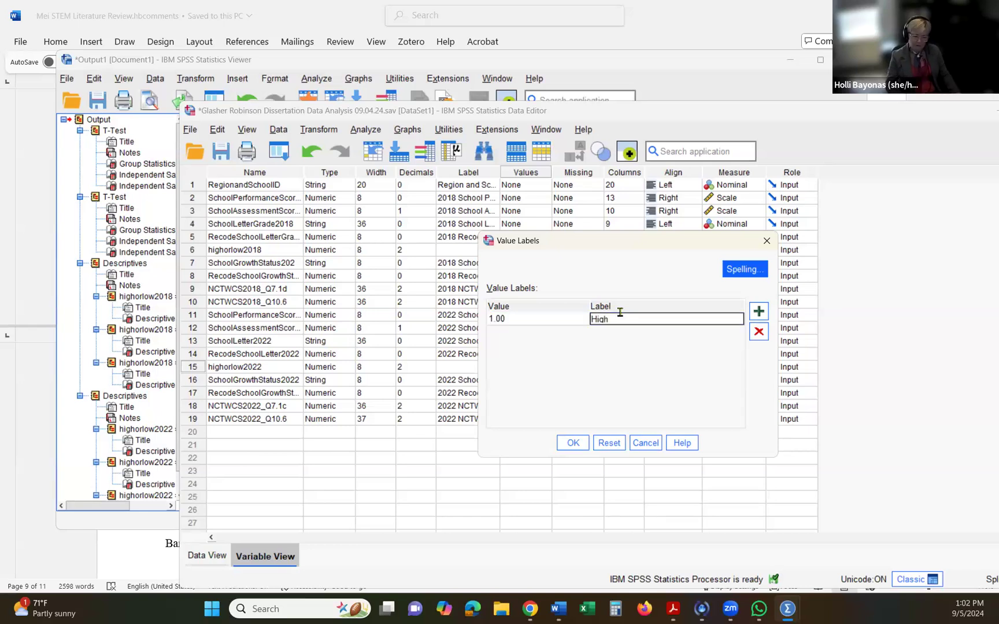
{"action": "type", "text": "gh"}
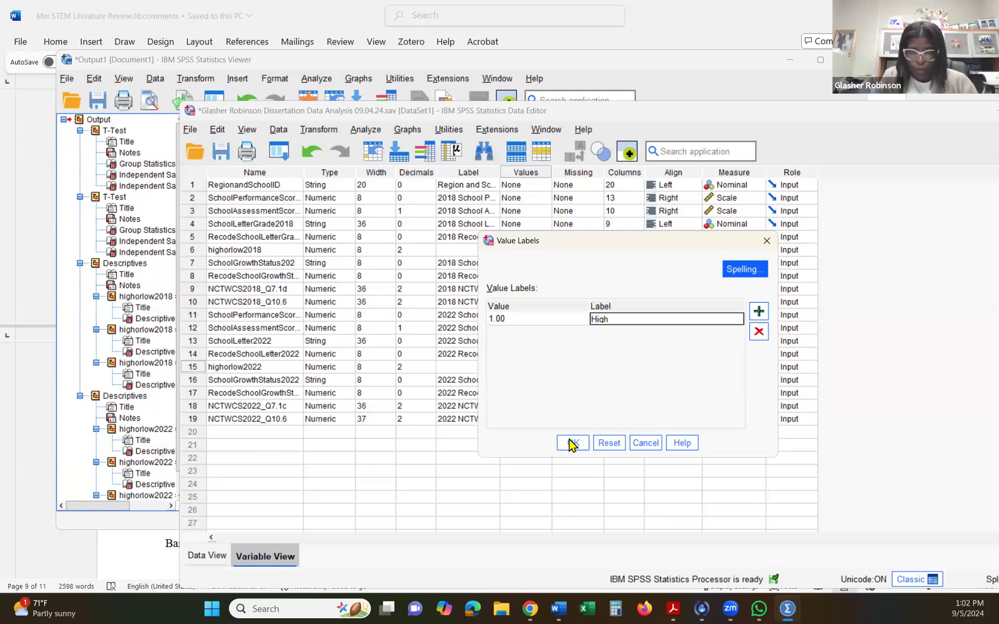
- Add the value label Low for value 2 of highorlow2022 and set the variable's decimals to 0
{"action": "left_click", "coordinate": [759, 313]}
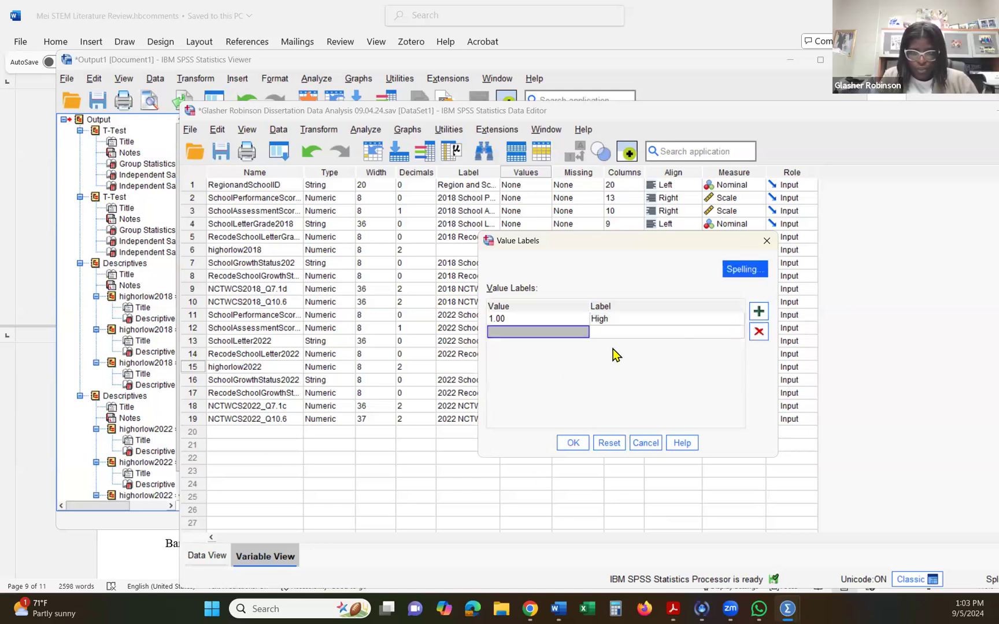
{"action": "type", "text": "2"}
{"action": "left_click", "coordinate": [600, 331]}
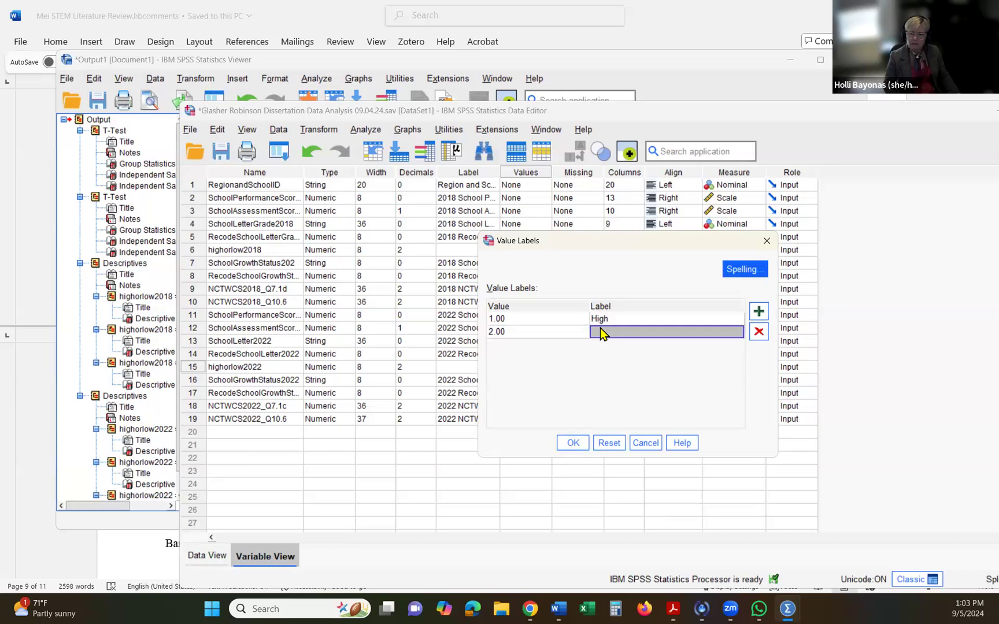
{"action": "type", "text": "Low"}
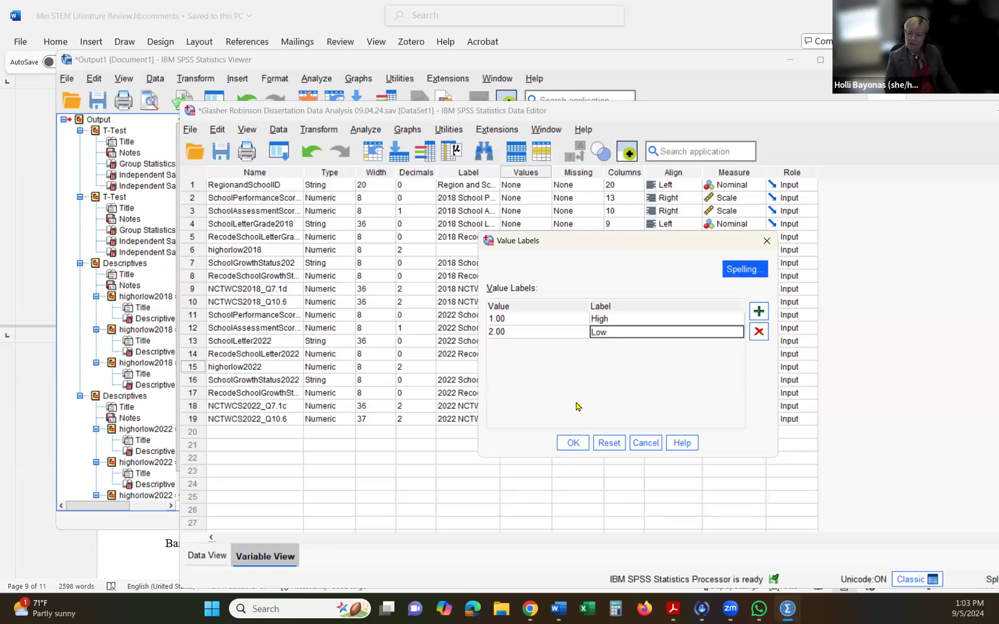
{"action": "left_click", "coordinate": [573, 444]}
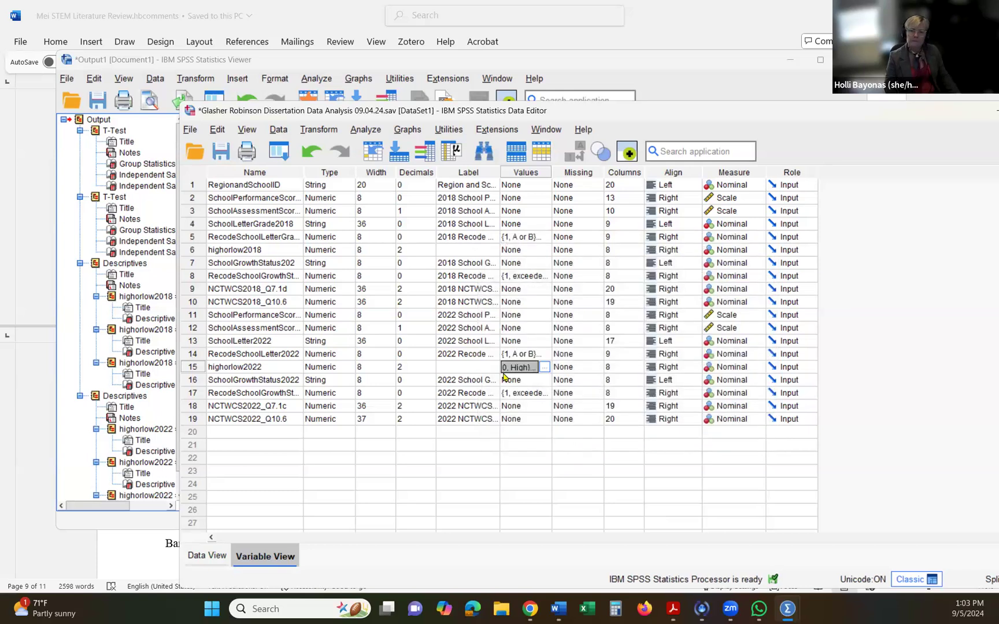
{"action": "left_click", "coordinate": [428, 372]}
{"action": "left_click", "coordinate": [429, 371]}
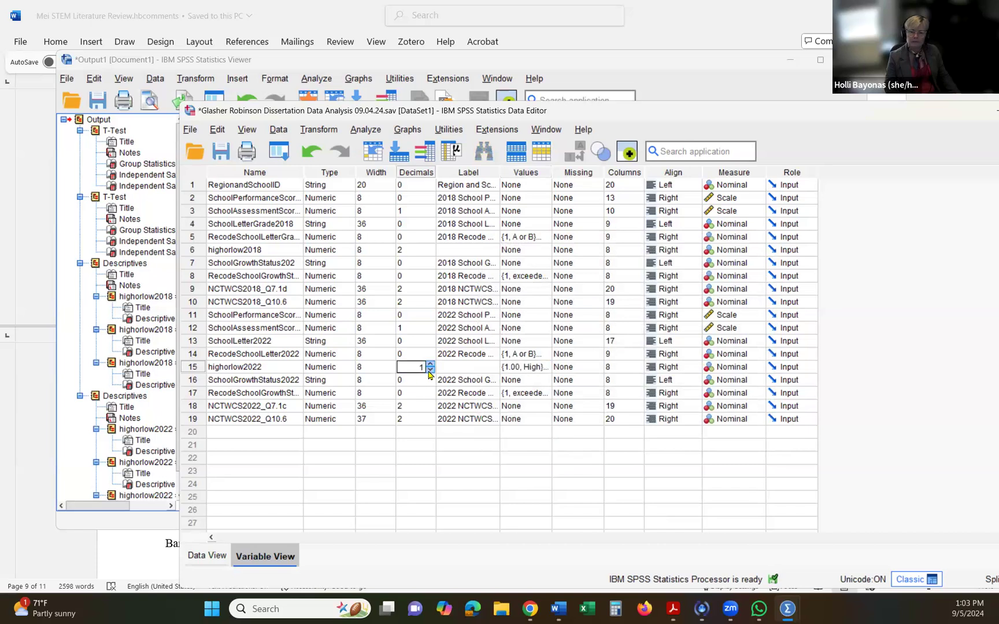
- Copy the value labels of highorlow2022 to highorlow2018 and set the decimals of highorlow2018 to 0
{"action": "left_click", "coordinate": [519, 372]}
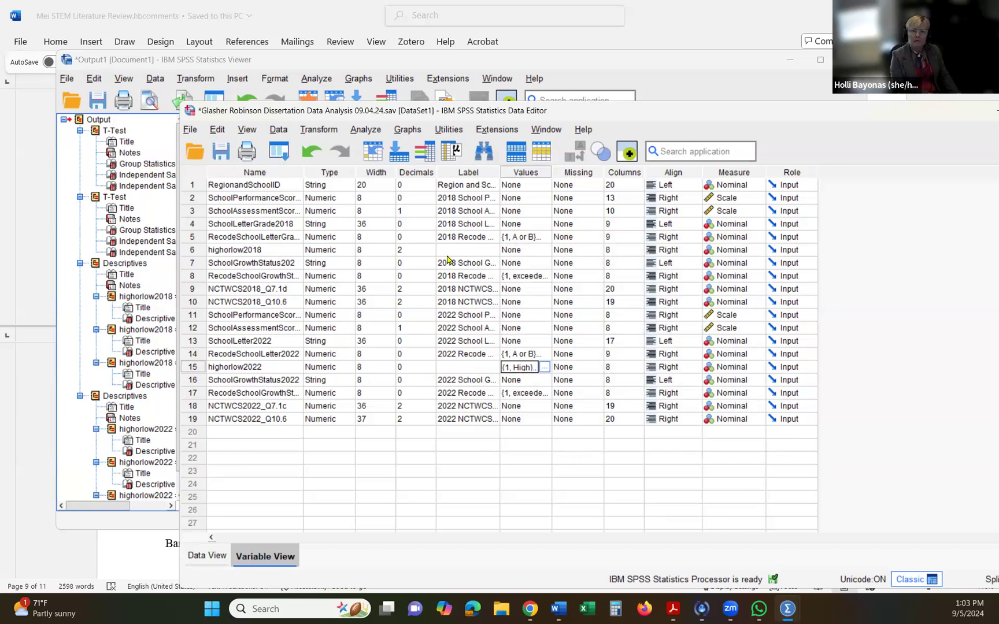
{"action": "left_click", "coordinate": [520, 249]}
{"action": "key", "text": "ctrl+v"}
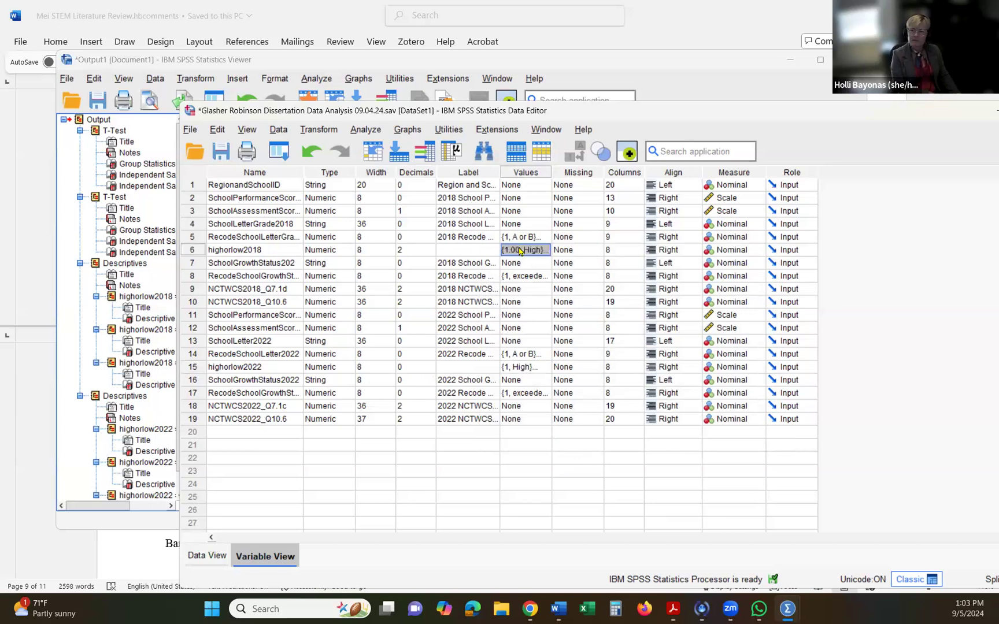
{"action": "left_click", "coordinate": [425, 254]}
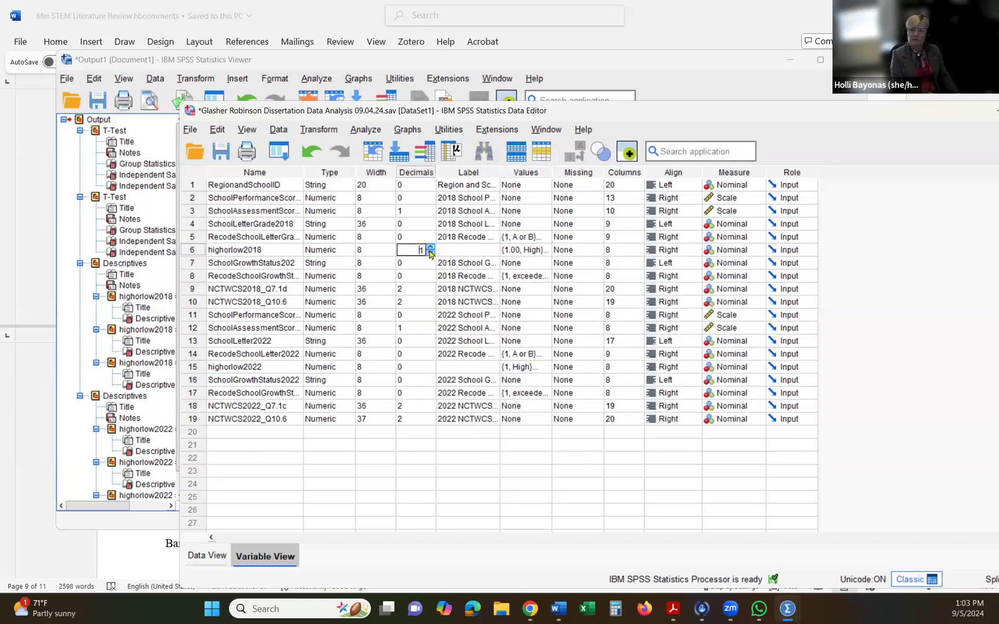
{"action": "left_click", "coordinate": [427, 275]}
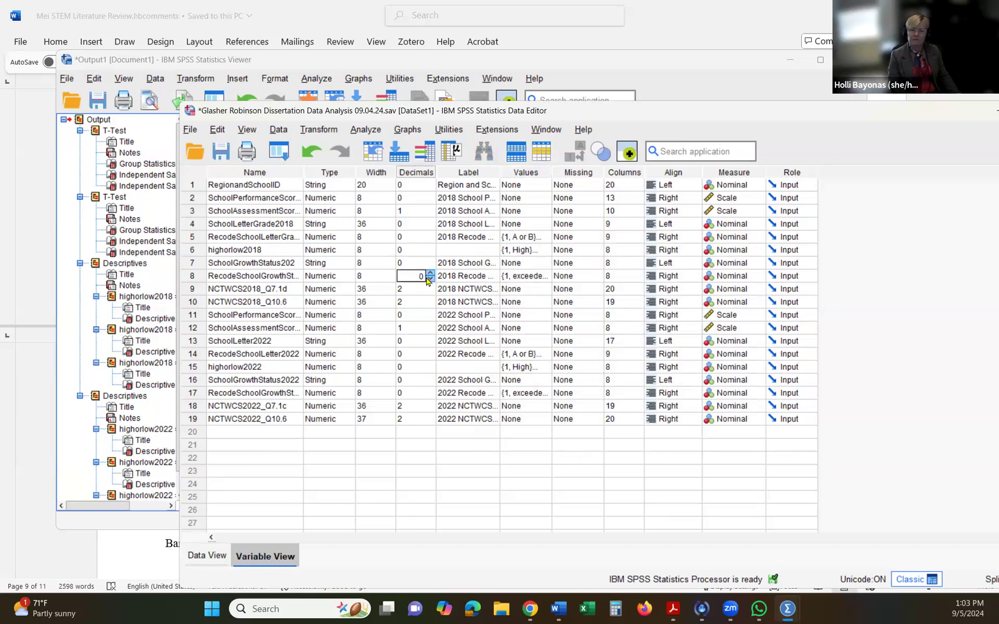
- Start saving the dataset as a new file and browse from Downloads to the Dropbox folder in the user's home directory
{"action": "left_click", "coordinate": [197, 130]}
{"action": "left_click", "coordinate": [224, 270]}
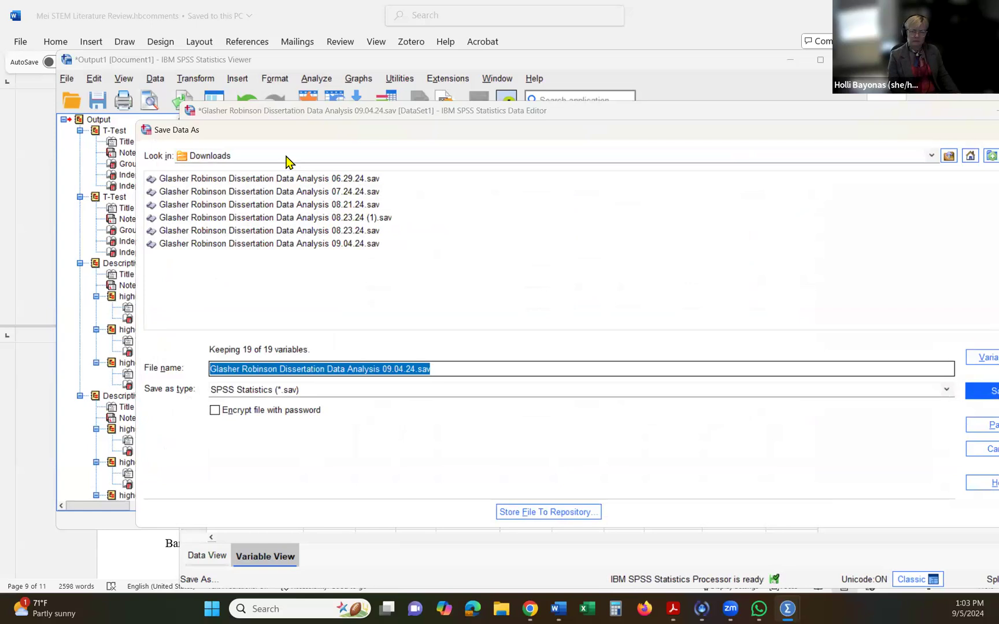
{"action": "left_click", "coordinate": [286, 157]}
{"action": "scroll", "coordinate": [273, 190], "scroll_direction": "up", "scroll_amount": 3}
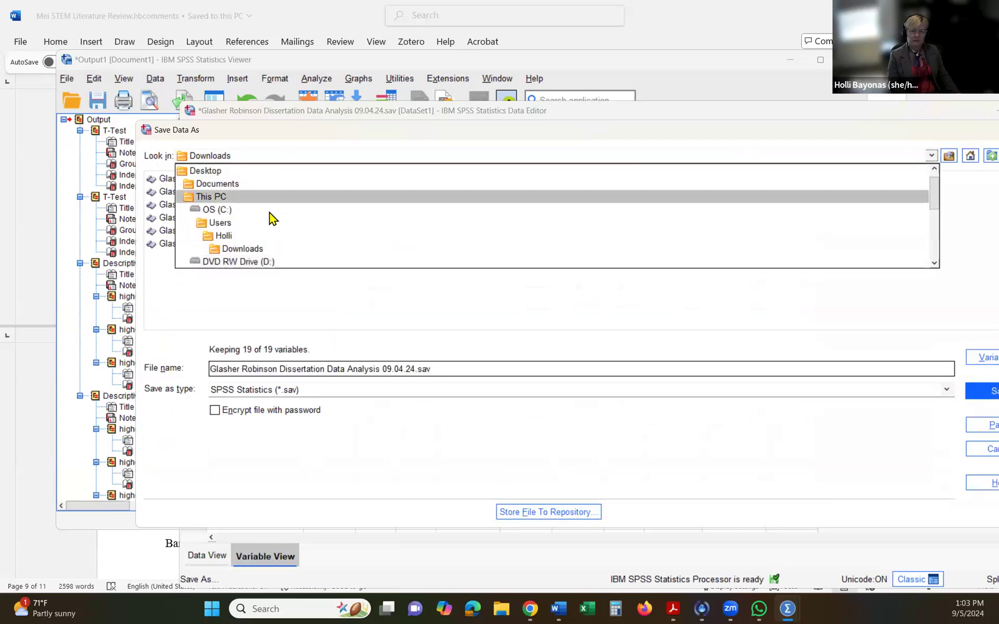
{"action": "left_click", "coordinate": [268, 234]}
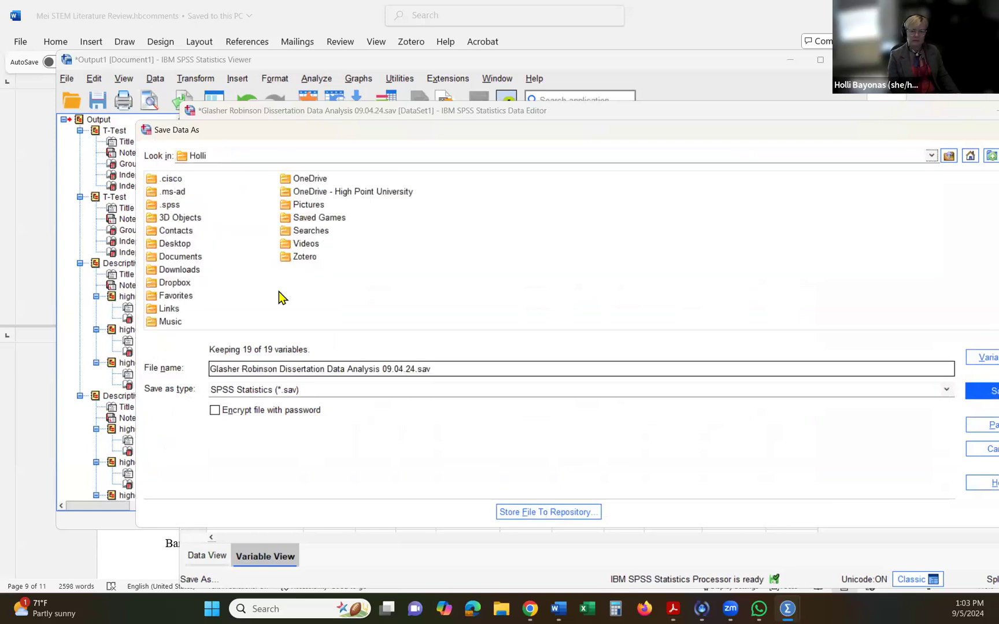
{"action": "double_click", "coordinate": [171, 284]}
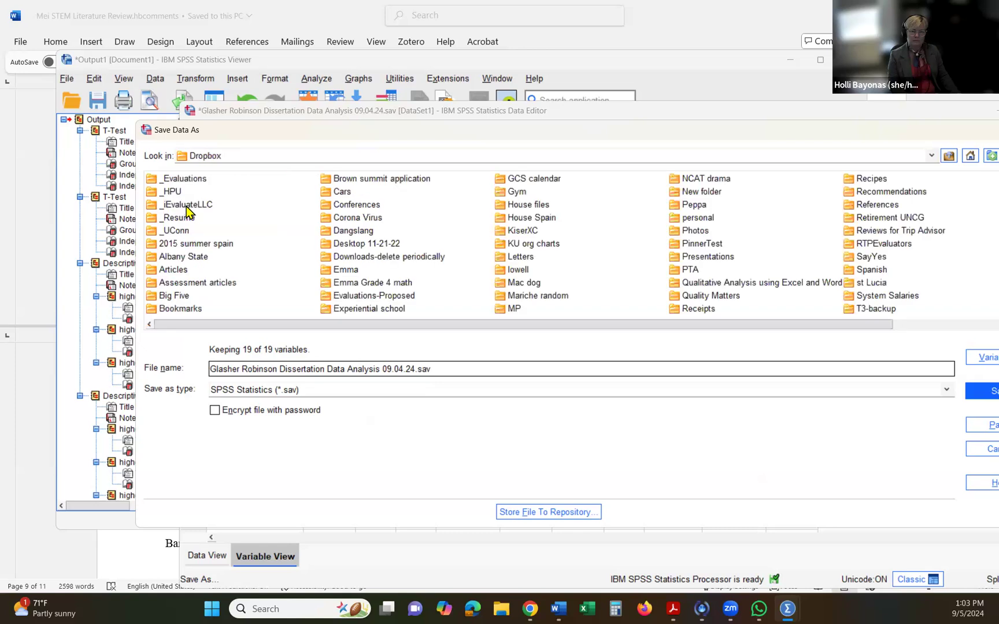
- Save the dataset in the student's 8400 folder under _HPU, _Course Shells, _EDU8300 Dissertation, changing the file name's ending to 09.05.24.hb.sav
{"action": "left_click", "coordinate": [173, 194]}
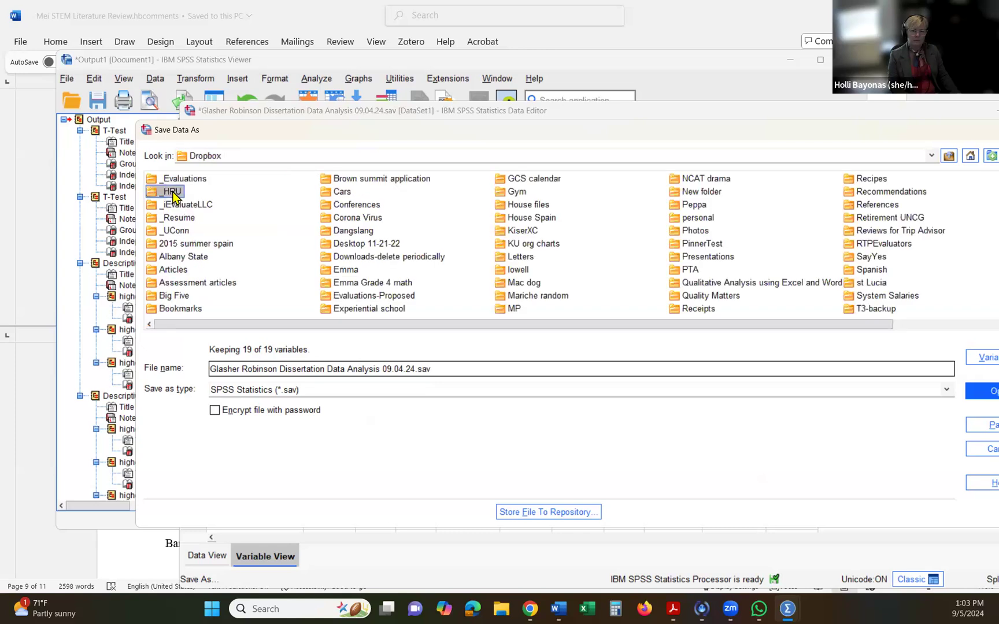
{"action": "double_click", "coordinate": [172, 194]}
{"action": "double_click", "coordinate": [173, 181]}
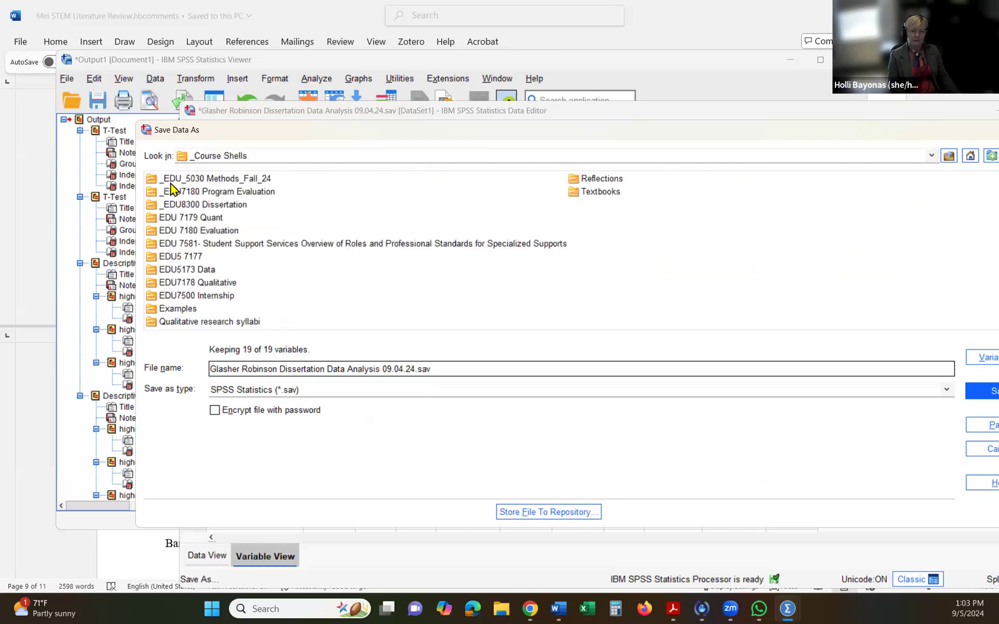
{"action": "double_click", "coordinate": [176, 205]}
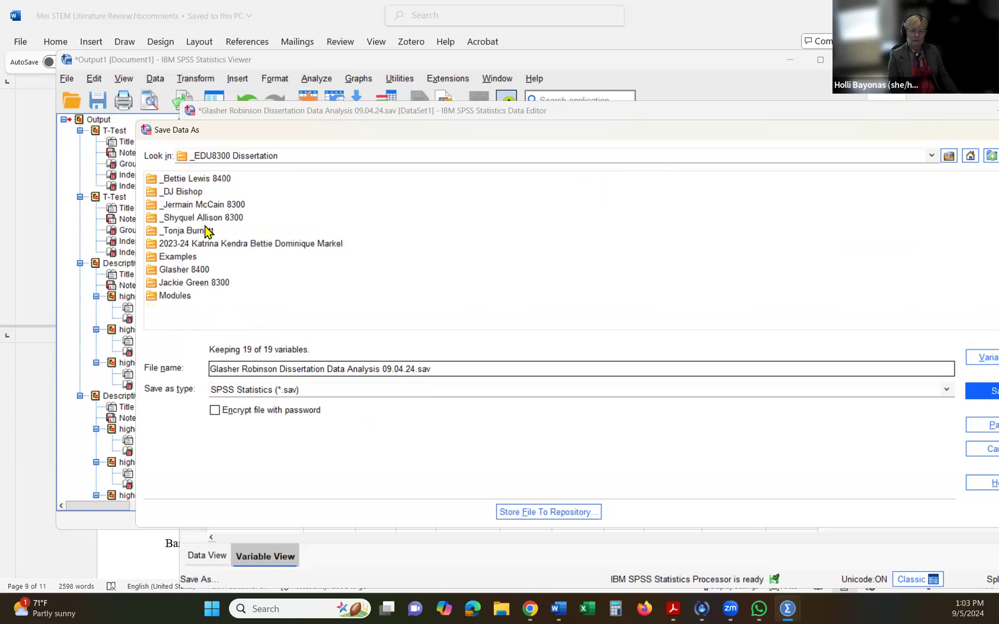
{"action": "double_click", "coordinate": [200, 270]}
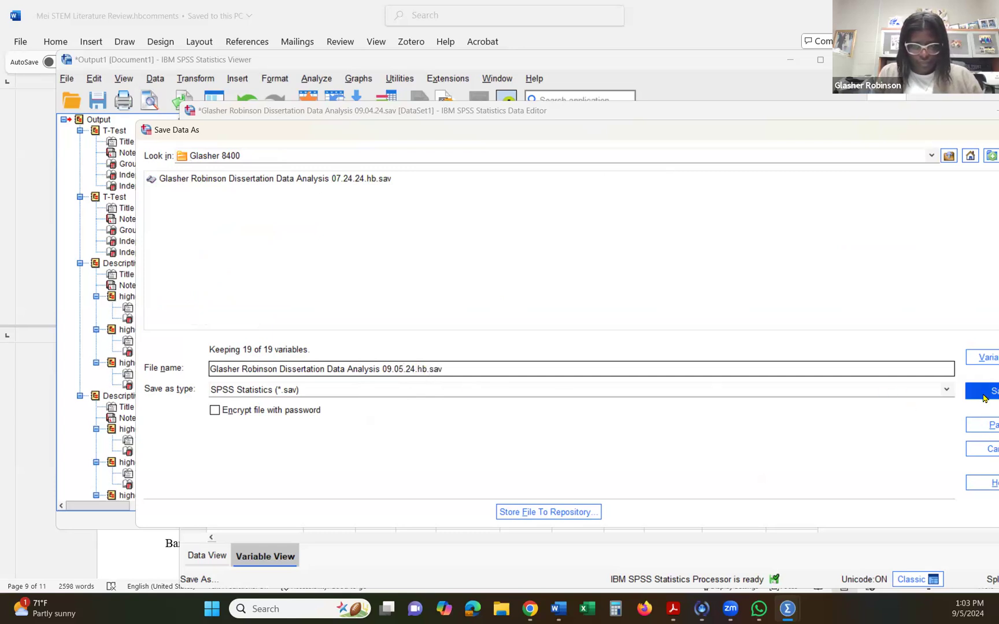
{"action": "left_click", "coordinate": [983, 395]}
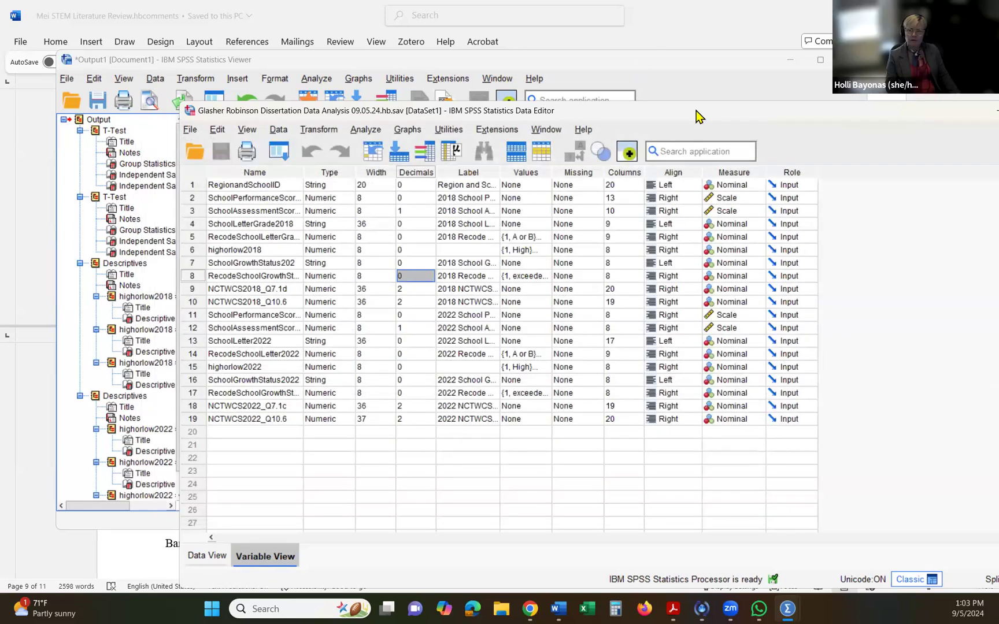
- Start saving the output document as a new file and browse from Downloads to the Dropbox folder in the home directory
{"action": "left_click", "coordinate": [660, 83]}
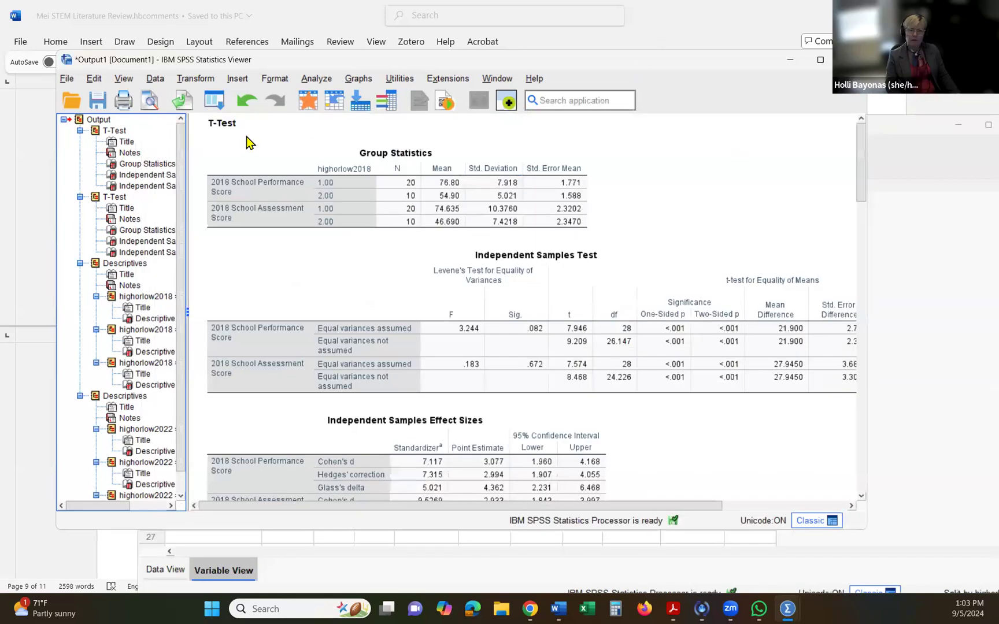
{"action": "left_click", "coordinate": [66, 78]}
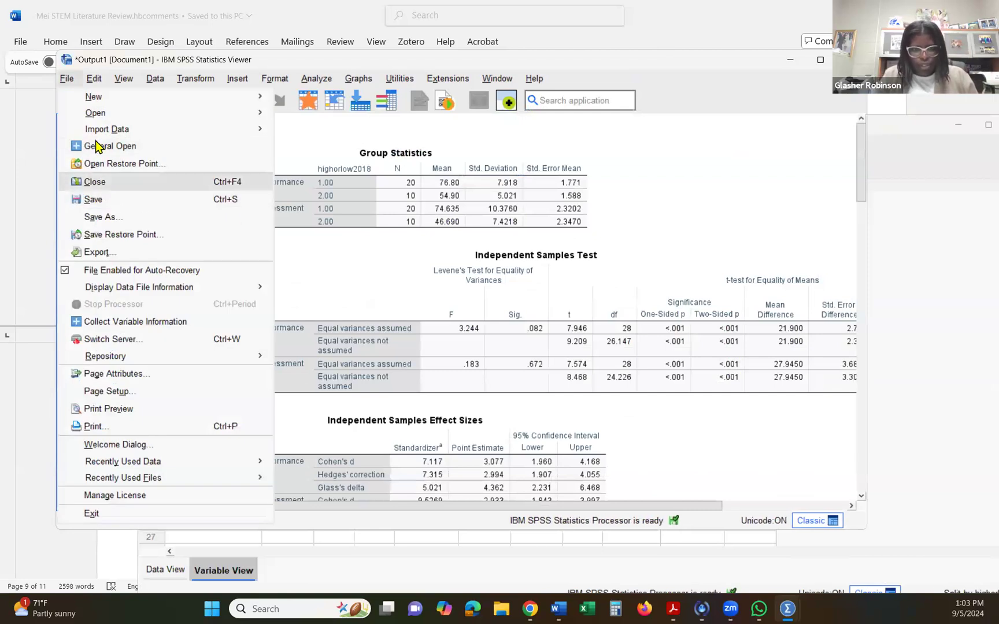
{"action": "left_click", "coordinate": [100, 217]}
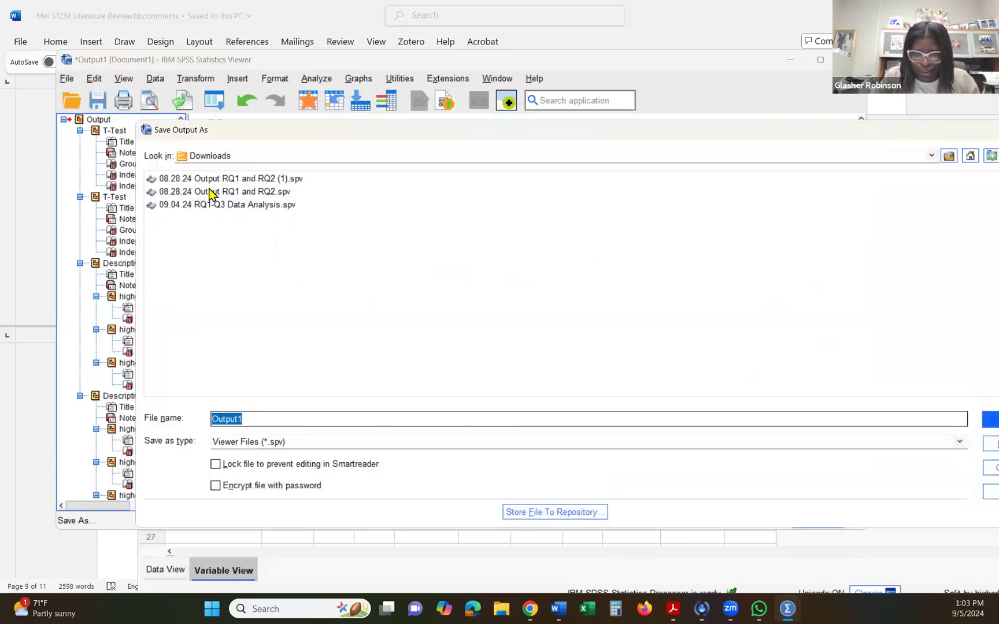
{"action": "left_click", "coordinate": [223, 159]}
{"action": "scroll", "coordinate": [228, 211], "scroll_direction": "up", "scroll_amount": 2}
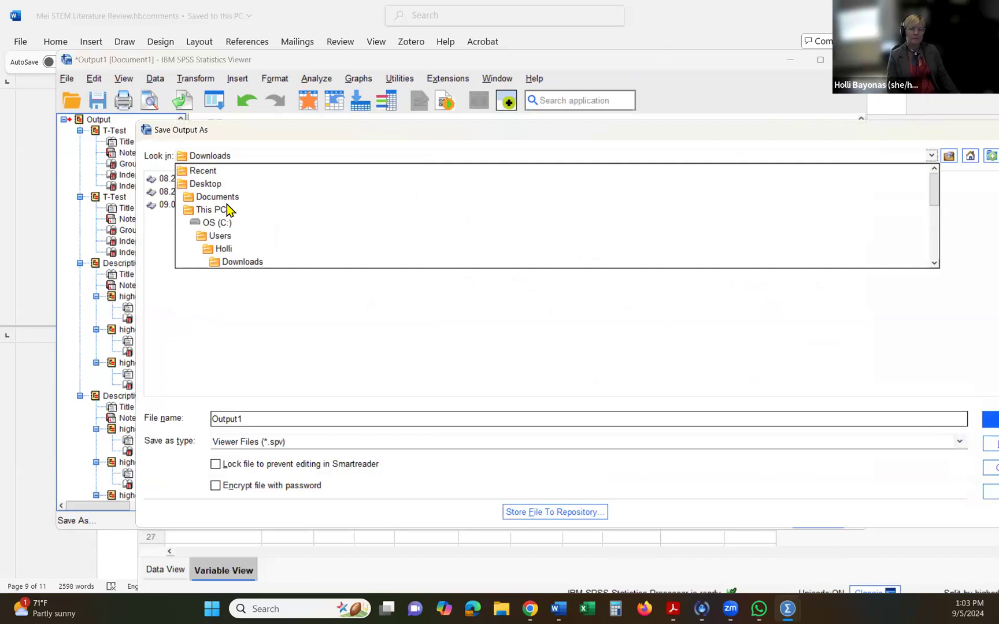
{"action": "scroll", "coordinate": [227, 209], "scroll_direction": "down", "scroll_amount": 1}
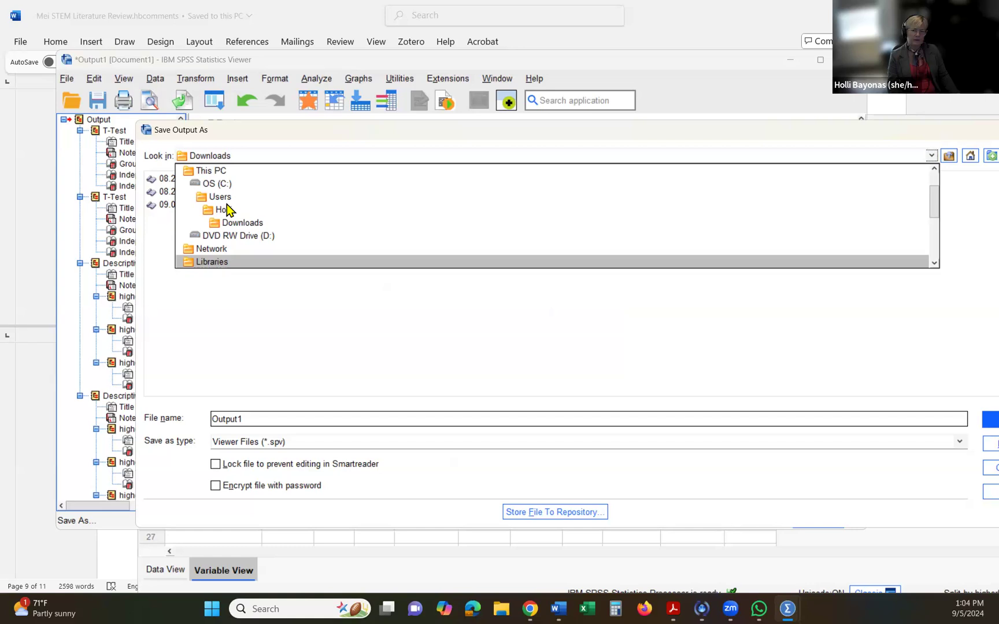
{"action": "left_click", "coordinate": [229, 216]}
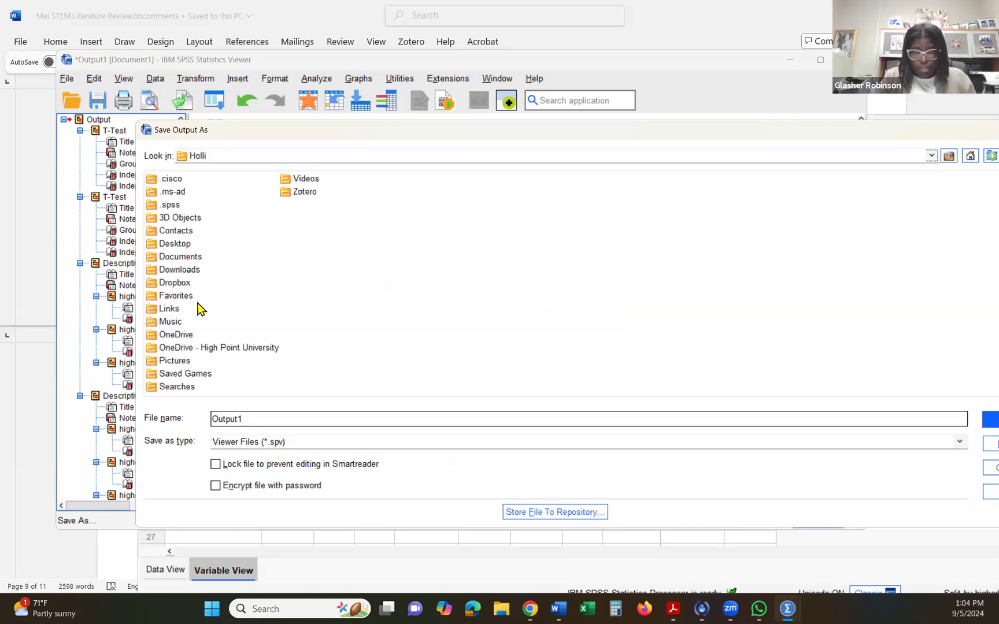
{"action": "left_click", "coordinate": [176, 270]}
{"action": "double_click", "coordinate": [176, 283]}
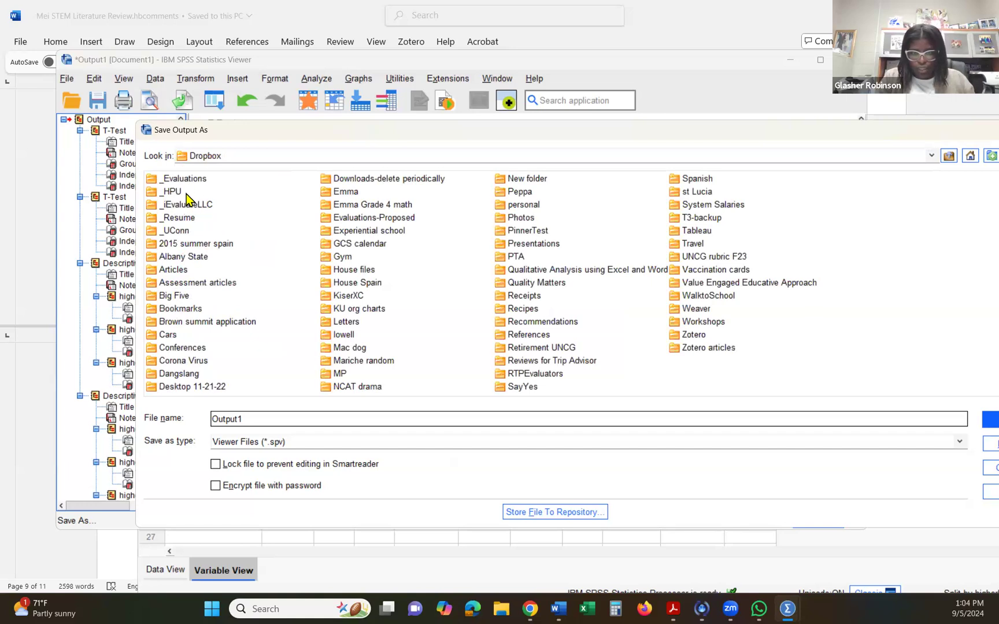
- Save the output document as Output1-5-24 in the student's 8400 folder under _HPU, _Course Shells, _EDU8300 Dissertation
{"action": "double_click", "coordinate": [152, 191]}
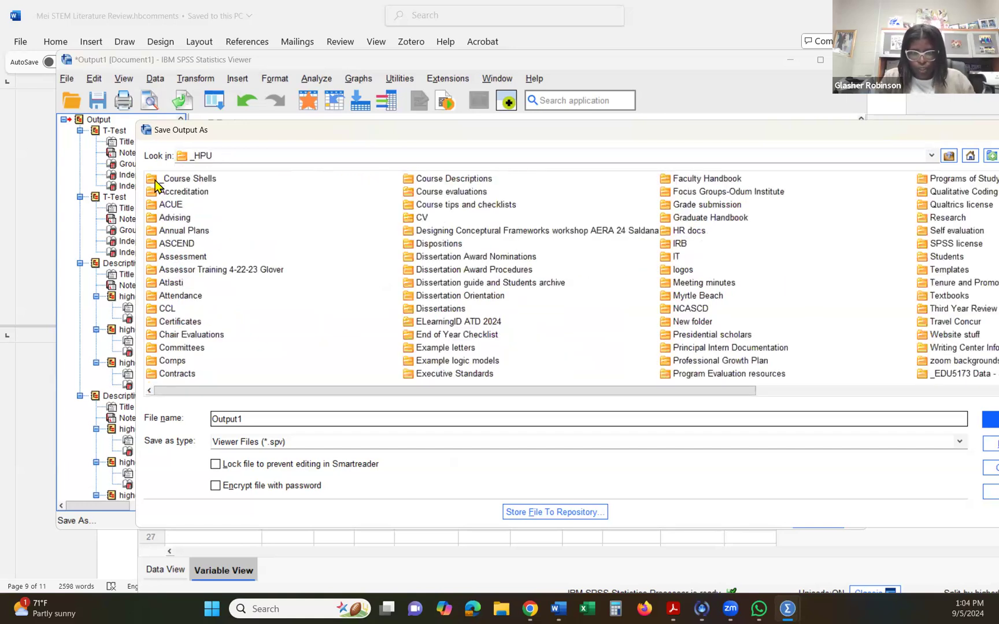
{"action": "double_click", "coordinate": [155, 179]}
{"action": "left_click", "coordinate": [160, 206]}
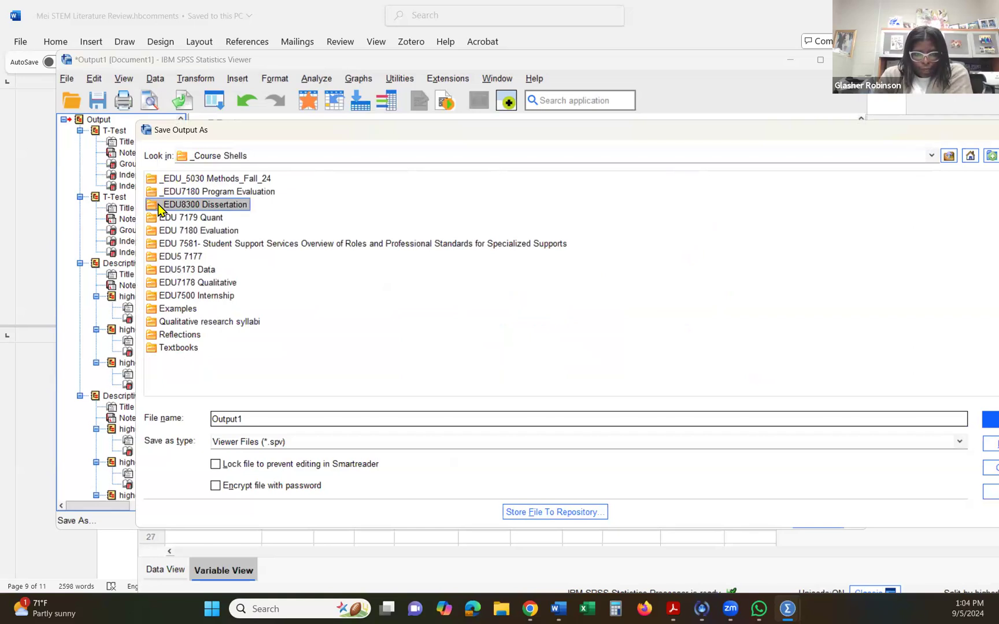
{"action": "double_click", "coordinate": [159, 205]}
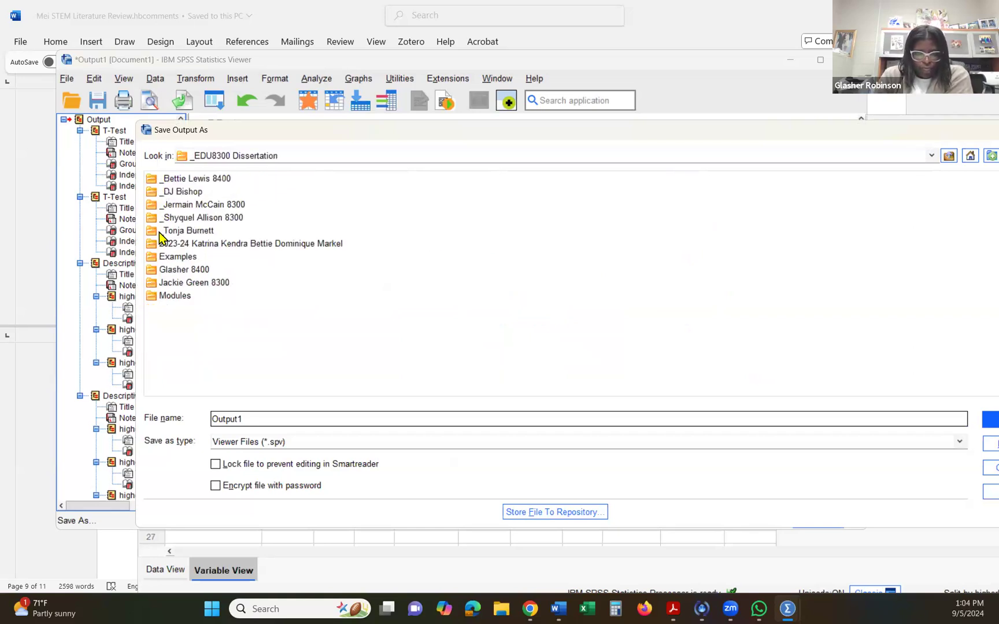
{"action": "double_click", "coordinate": [174, 269]}
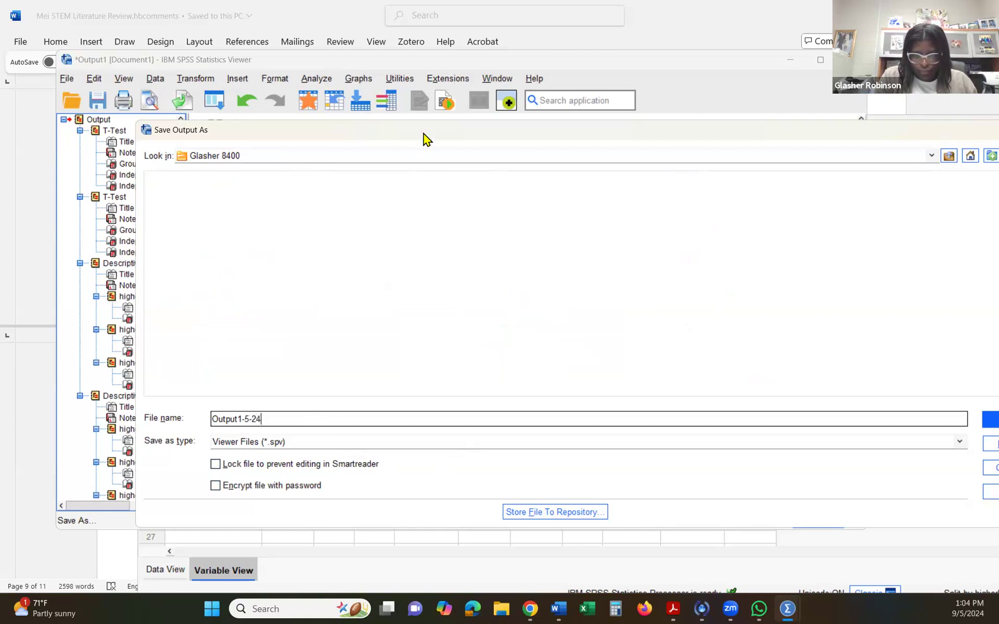
{"action": "left_click", "coordinate": [893, 398]}
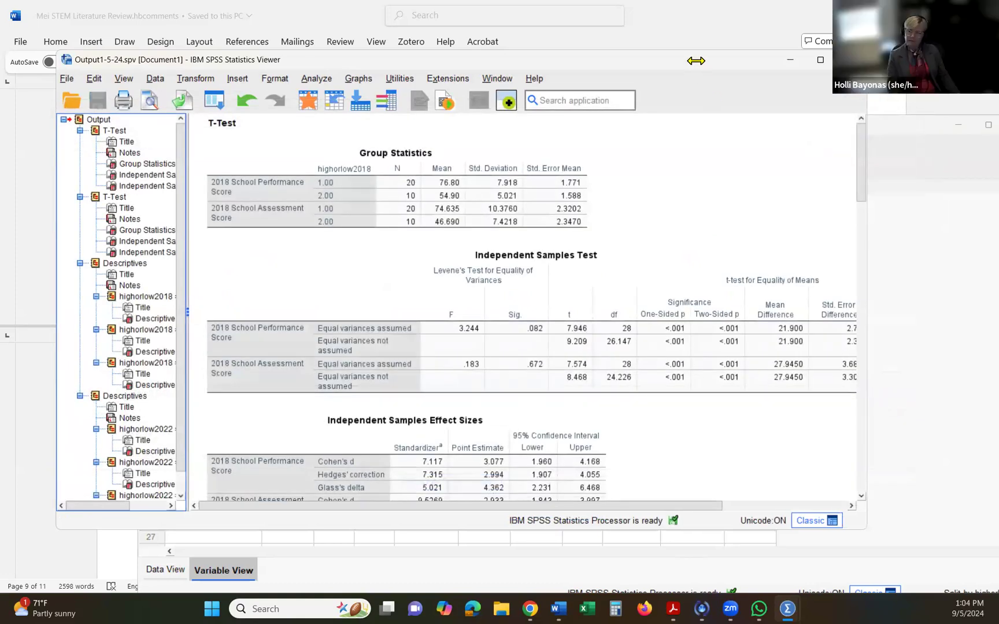
{"action": "left_click_drag", "start_coordinate": [692, 61], "coordinate": [682, 98]}
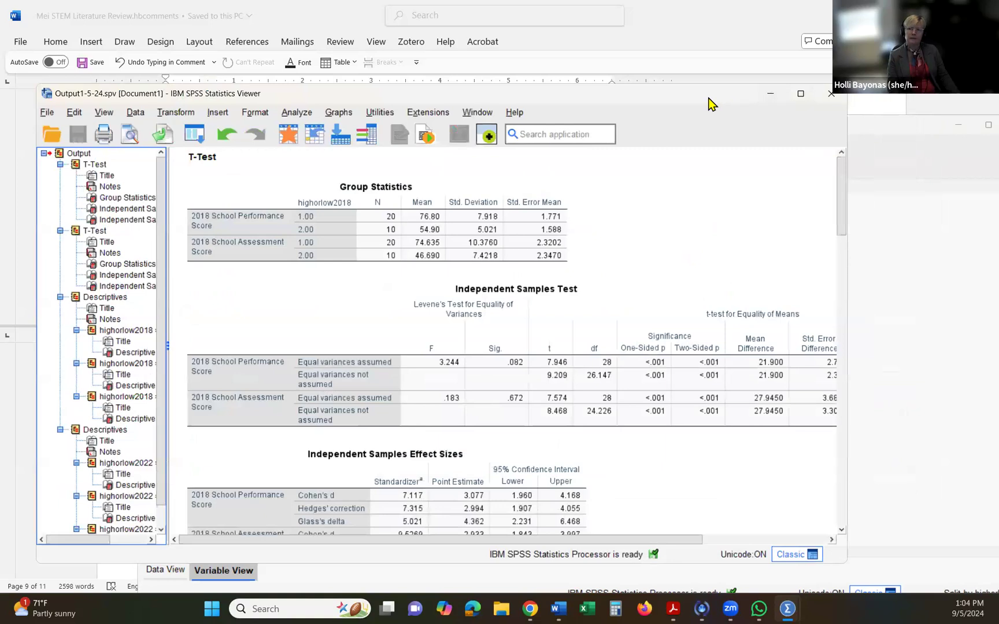
{"action": "left_click_drag", "start_coordinate": [615, 68], "coordinate": [599, 59]}
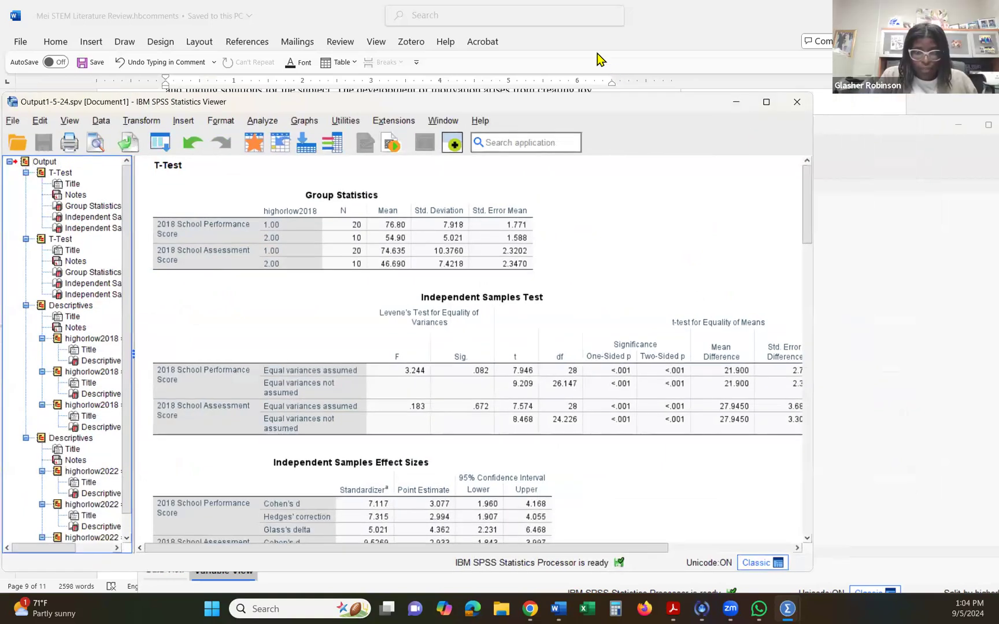
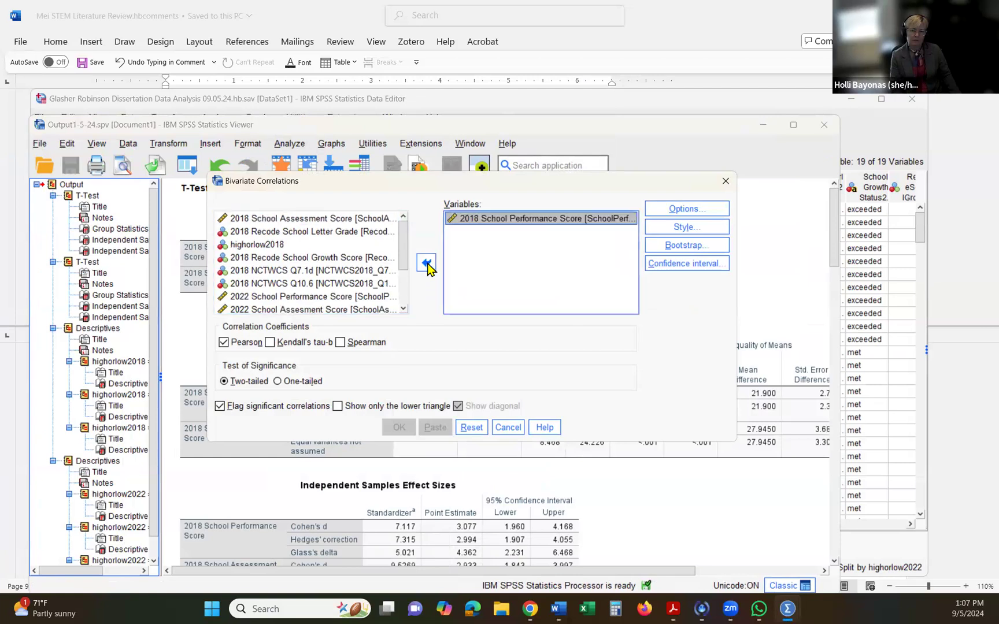
- Add the 2018 School Assessment Score, 2018 NCTWCS Q7.1d and 2018 NCTWCS Q10.6 to the bivariate correlation variables
{"action": "left_click", "coordinate": [317, 219]}
{"action": "left_click", "coordinate": [426, 264]}
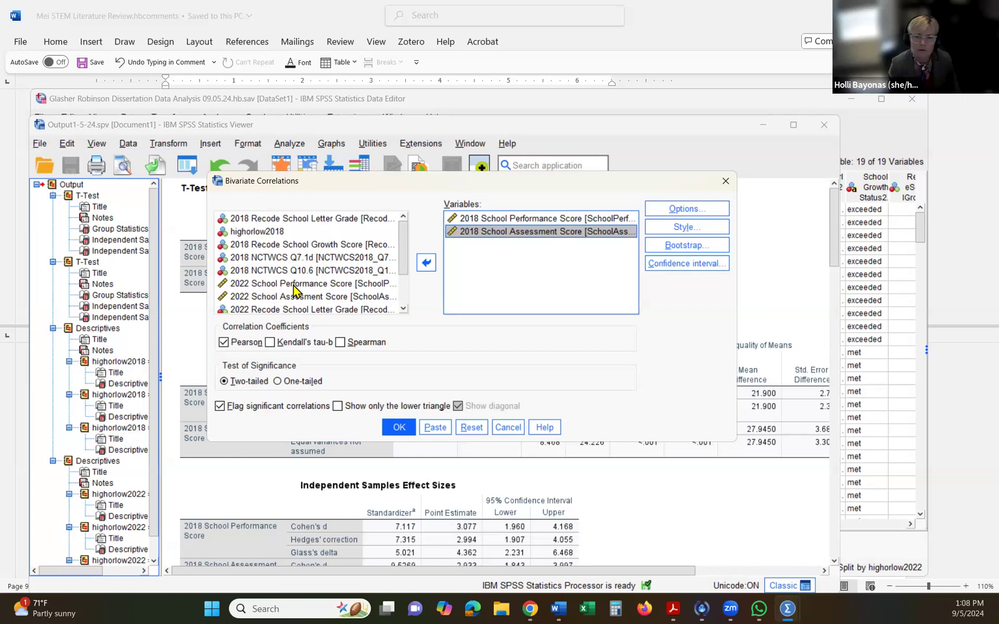
{"action": "scroll", "coordinate": [295, 283], "scroll_direction": "down", "scroll_amount": 2}
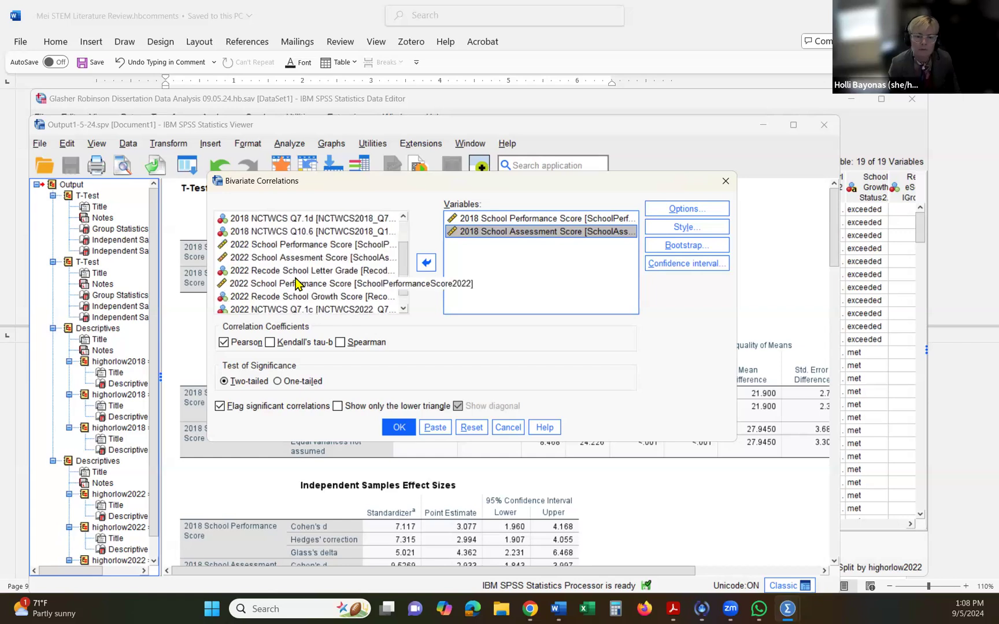
{"action": "scroll", "coordinate": [293, 286], "scroll_direction": "up", "scroll_amount": 2}
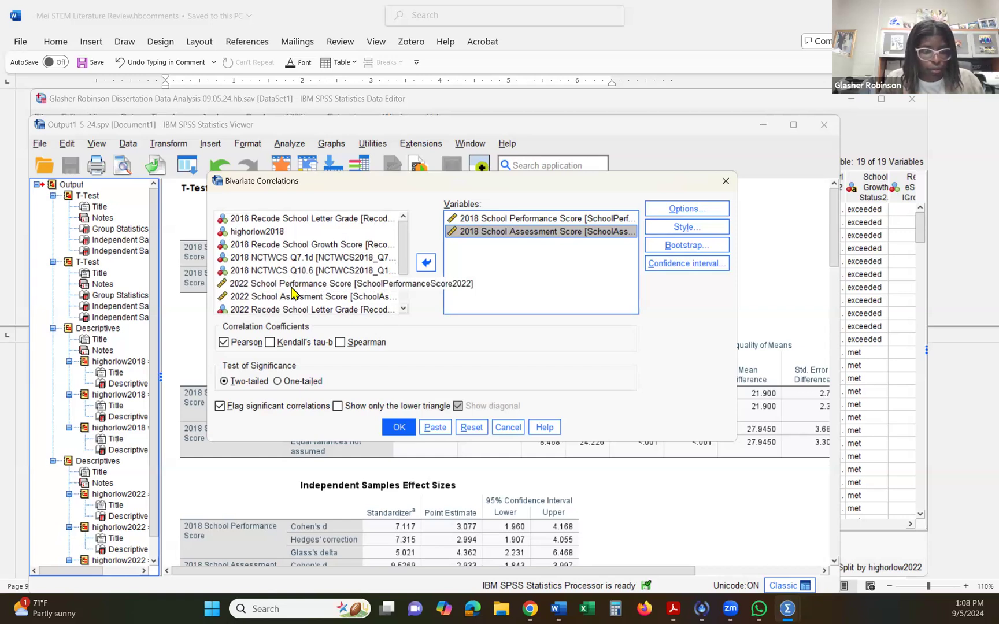
{"action": "scroll", "coordinate": [292, 291], "scroll_direction": "down", "scroll_amount": 2}
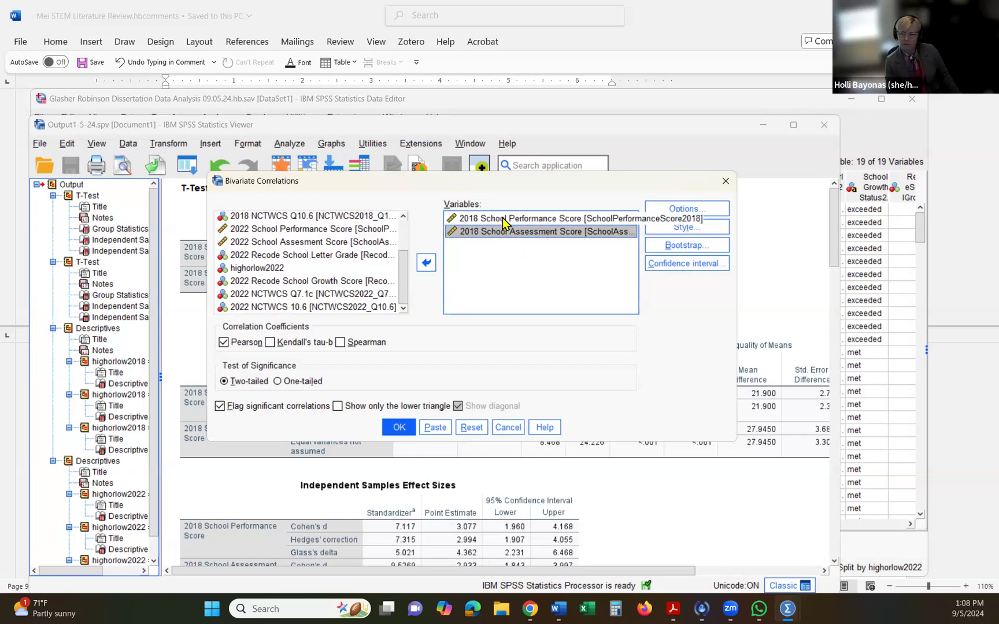
{"action": "scroll", "coordinate": [348, 277], "scroll_direction": "up", "scroll_amount": 2}
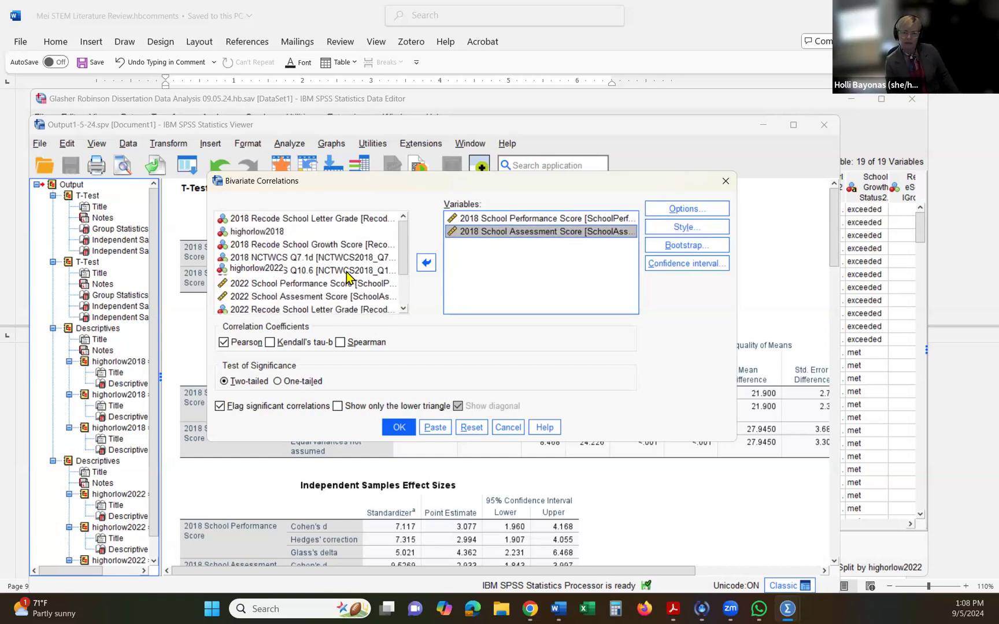
{"action": "left_click", "coordinate": [272, 259]}
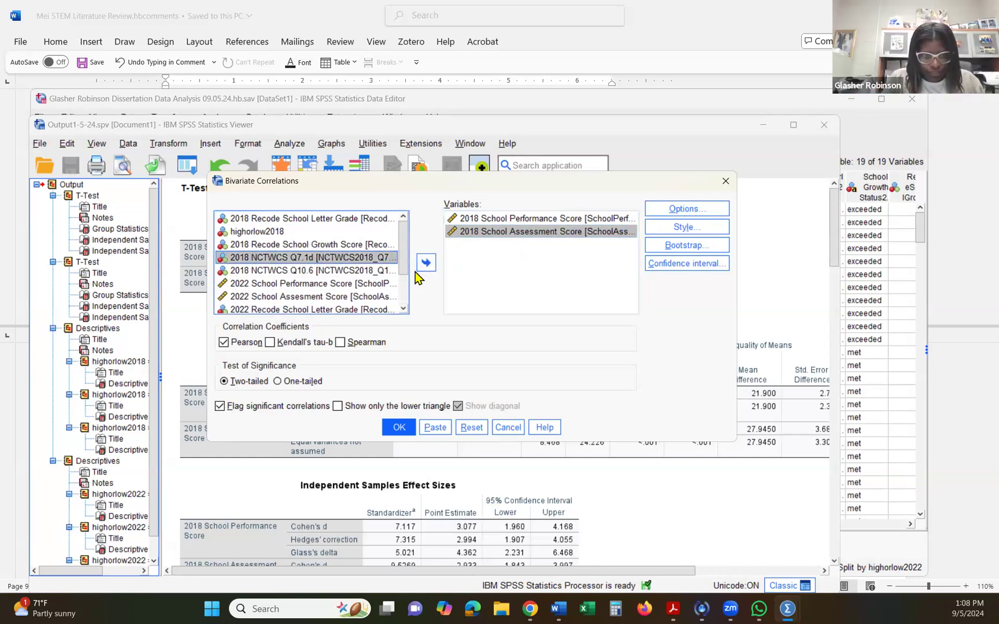
{"action": "left_click", "coordinate": [424, 271]}
{"action": "left_click", "coordinate": [289, 260]}
{"action": "left_click", "coordinate": [433, 265]}
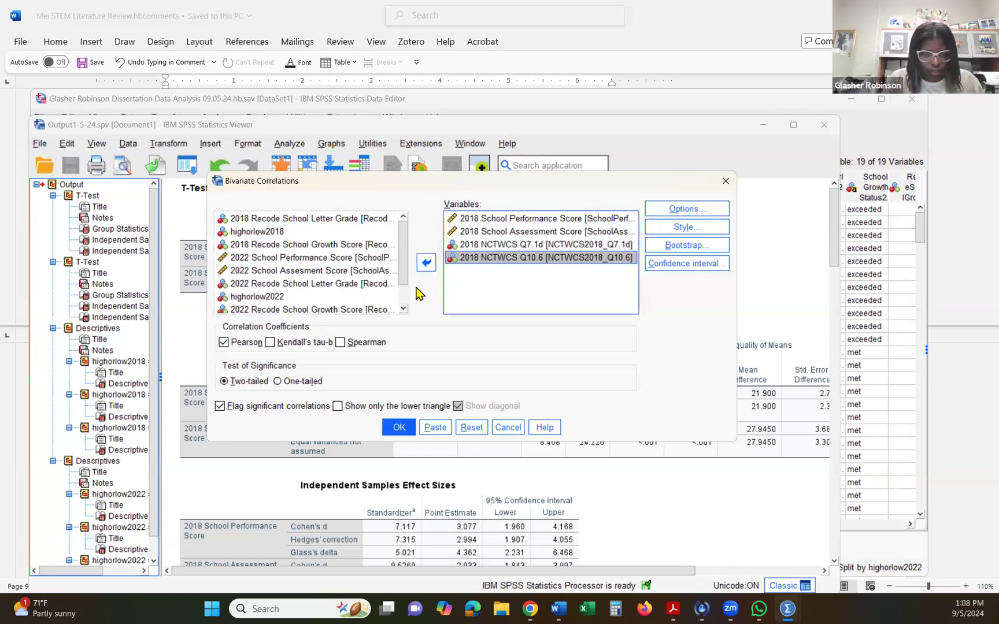
- Include means and standard deviations with pairwise exclusion of missing cases, and run the bivariate correlations
{"action": "left_click", "coordinate": [658, 205]}
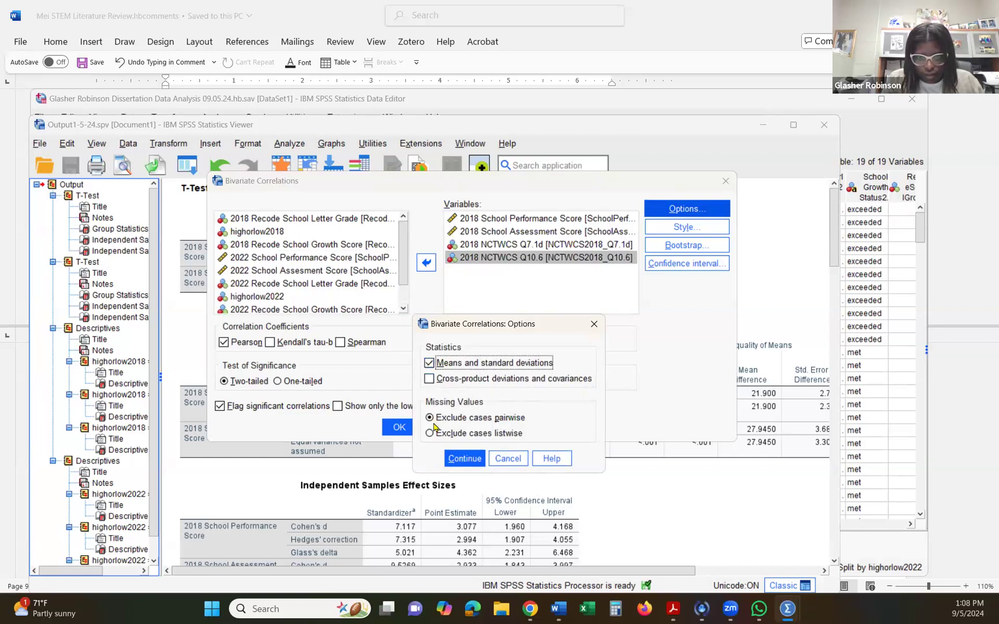
{"action": "left_click", "coordinate": [460, 459]}
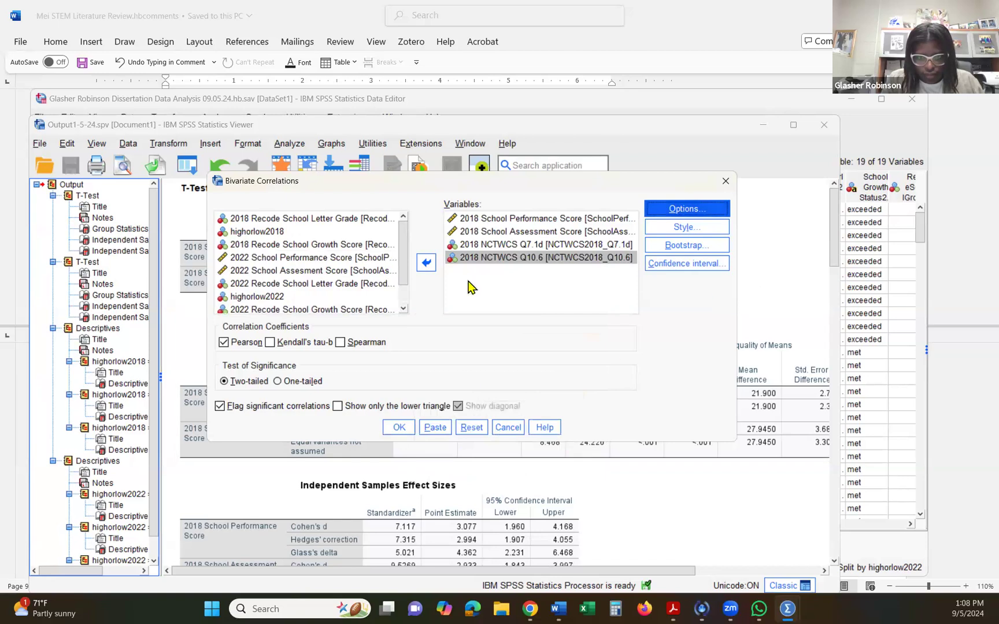
{"action": "left_click", "coordinate": [401, 430]}
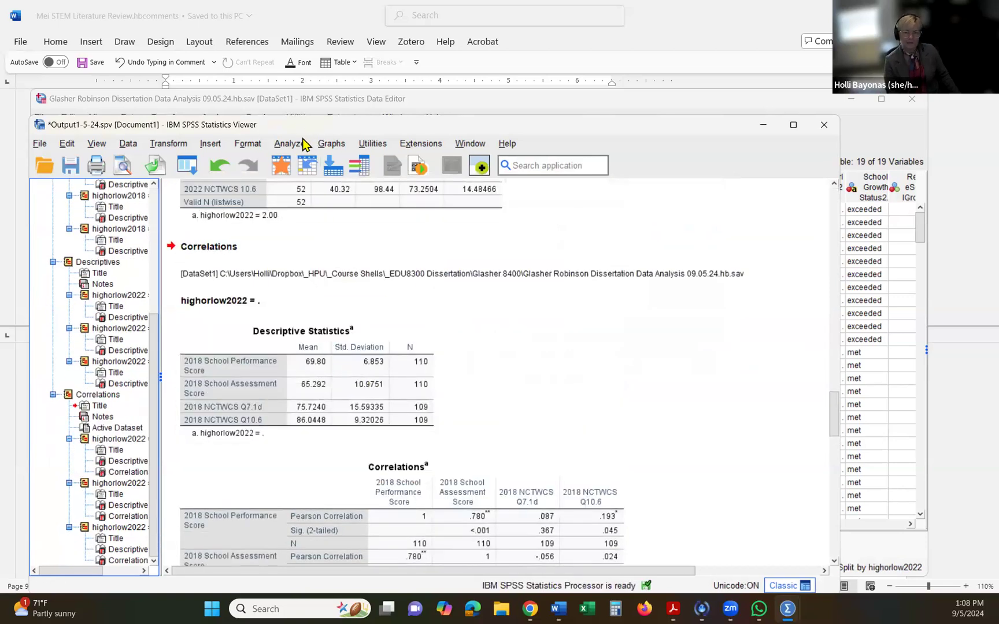
{"action": "scroll", "coordinate": [359, 265], "scroll_direction": "down", "scroll_amount": 1}
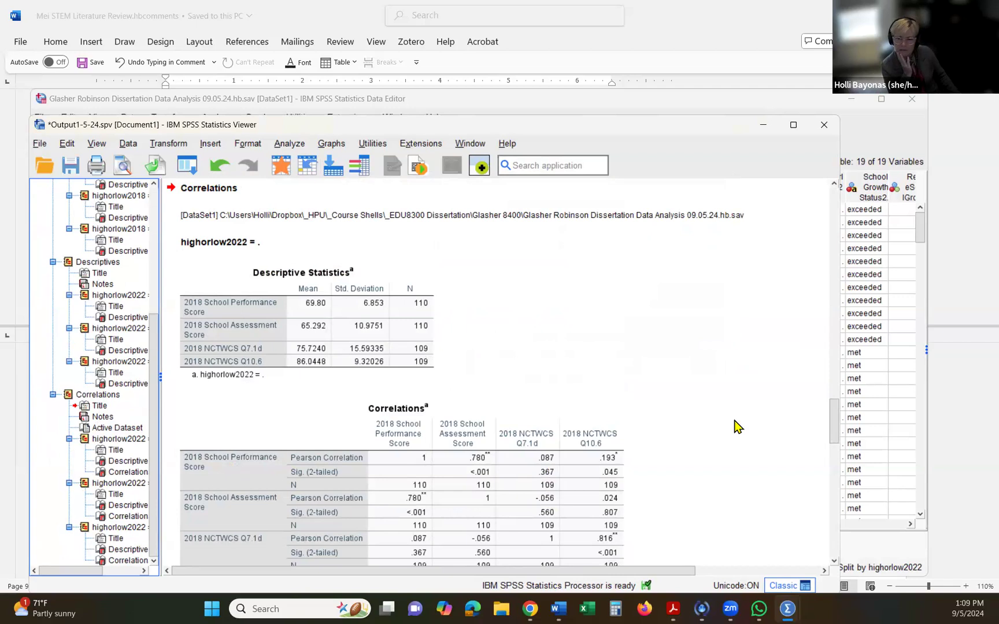
- Sort the dataset's cases in ascending order of NCTWCS2018_Q7.1d and check the column for missing values
{"action": "left_click", "coordinate": [858, 393]}
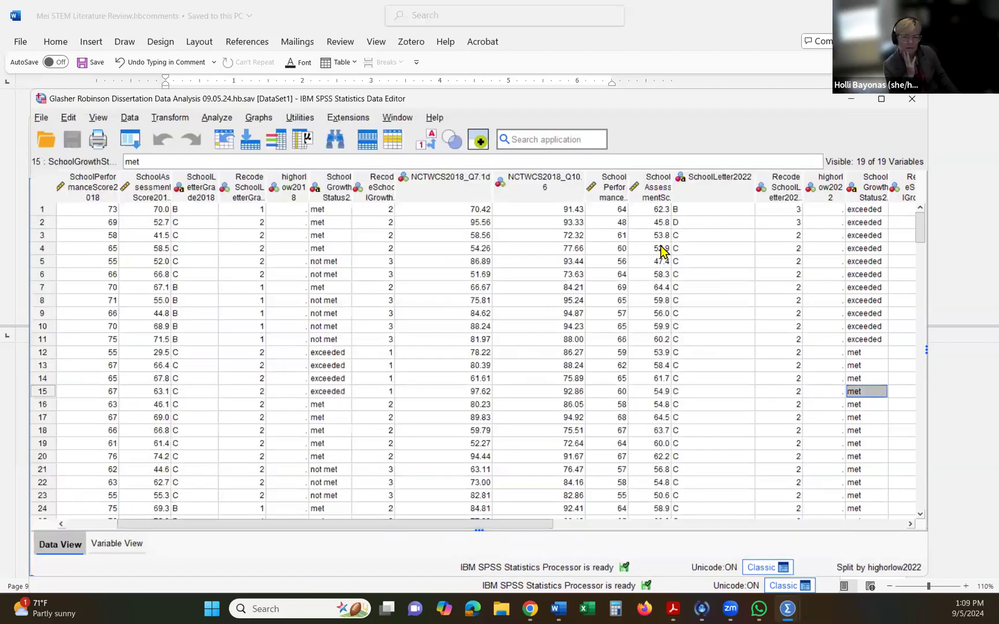
{"action": "left_click_drag", "start_coordinate": [194, 527], "coordinate": [143, 527]}
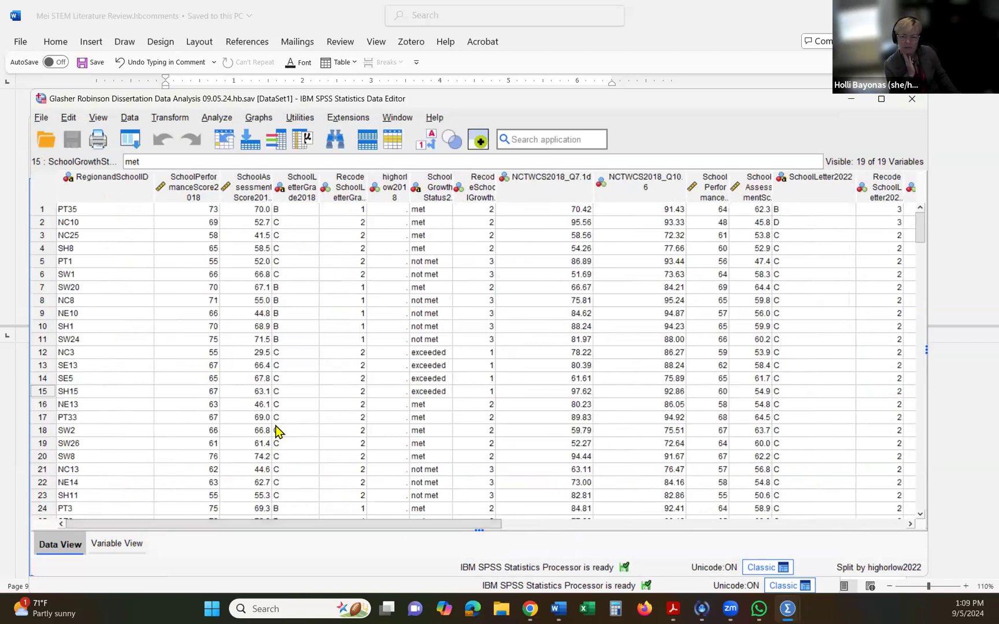
{"action": "right_click", "coordinate": [574, 198]}
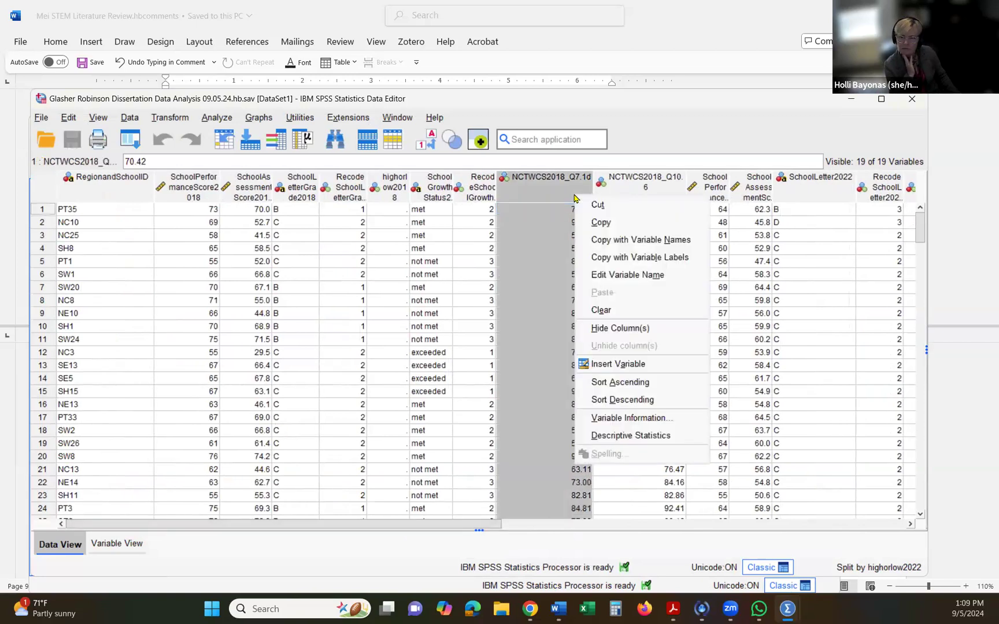
{"action": "left_click", "coordinate": [600, 382]}
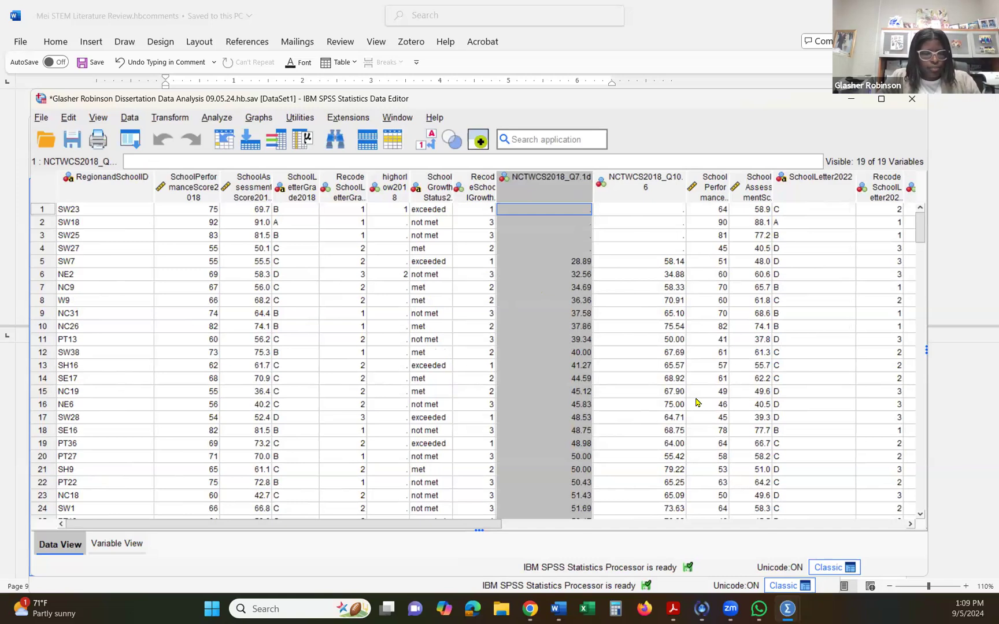
{"action": "scroll", "coordinate": [537, 420], "scroll_direction": "down", "scroll_amount": 12}
{"action": "scroll", "coordinate": [537, 420], "scroll_direction": "up", "scroll_amount": 12}
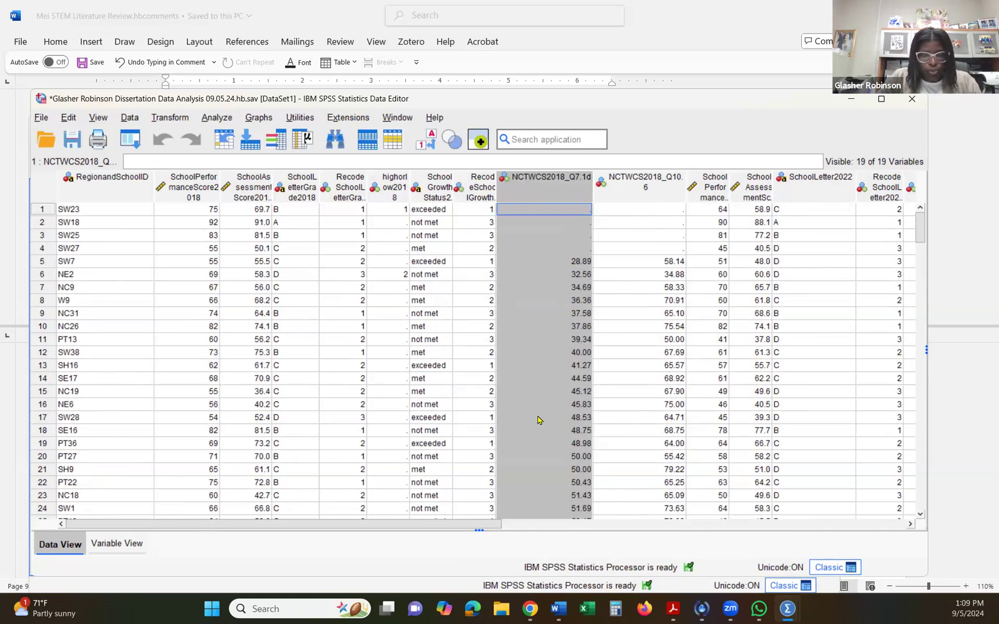
- Return to the output document and examine the descriptive statistics and correlations of the 2018 scores and NCTWCS items, split by highorlow2022
{"action": "left_click", "coordinate": [223, 119]}
{"action": "mouse_move", "coordinate": [244, 136]}
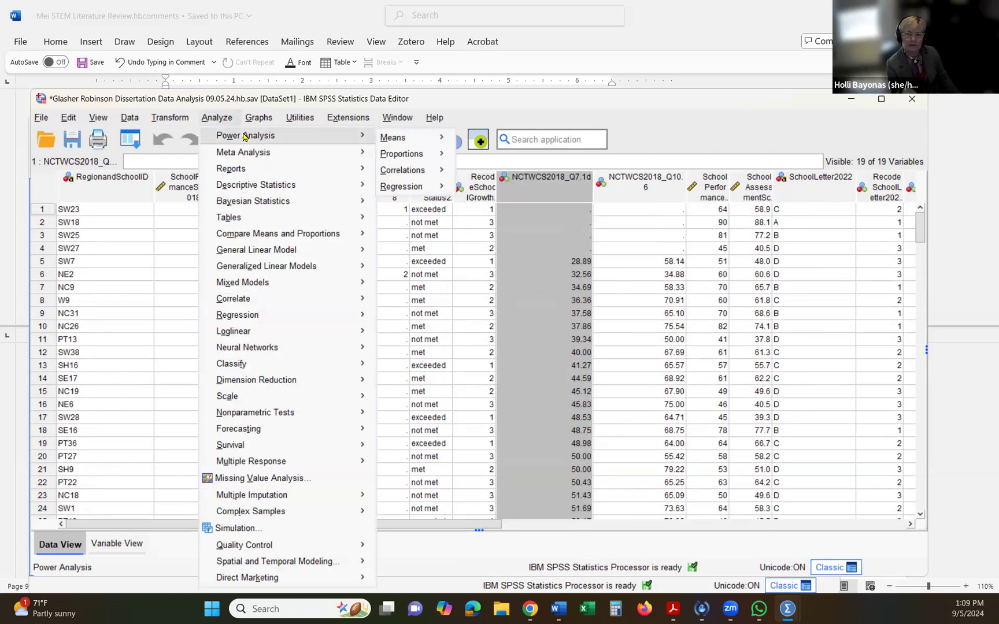
{"action": "left_click", "coordinate": [223, 118]}
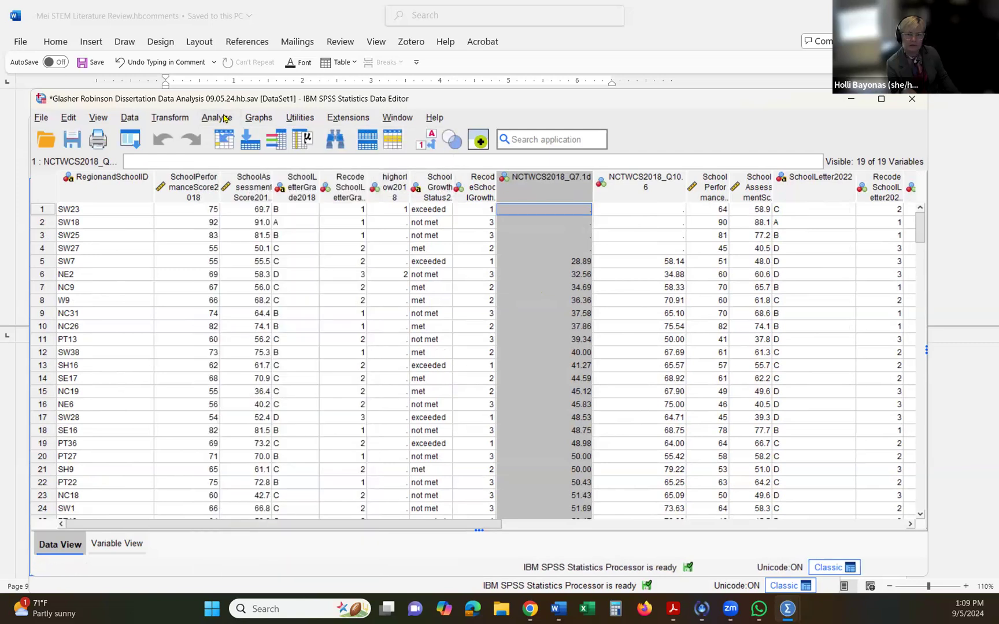
{"action": "left_click", "coordinate": [790, 607]}
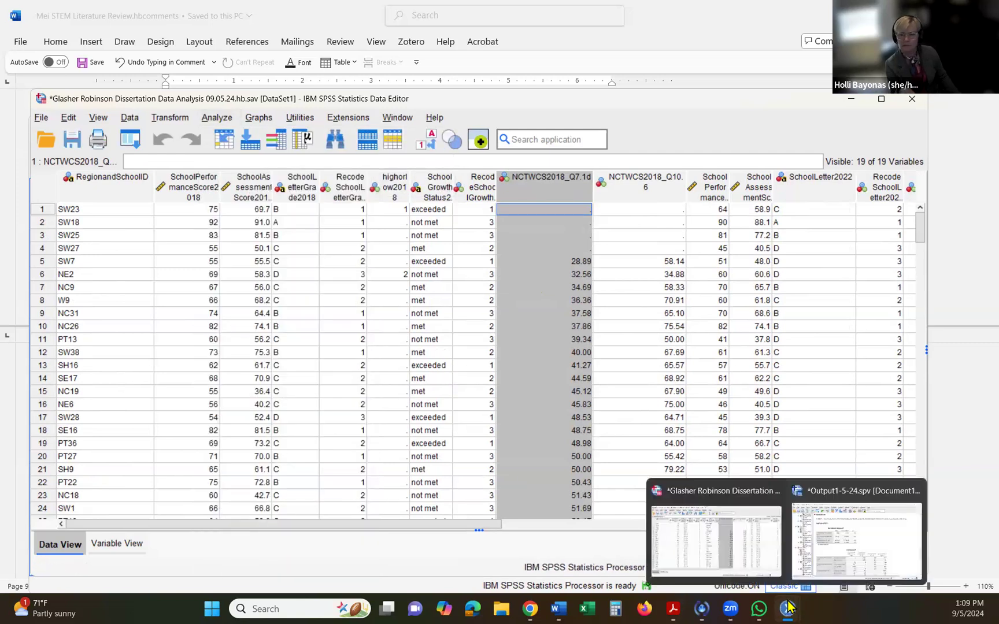
{"action": "left_click", "coordinate": [858, 550]}
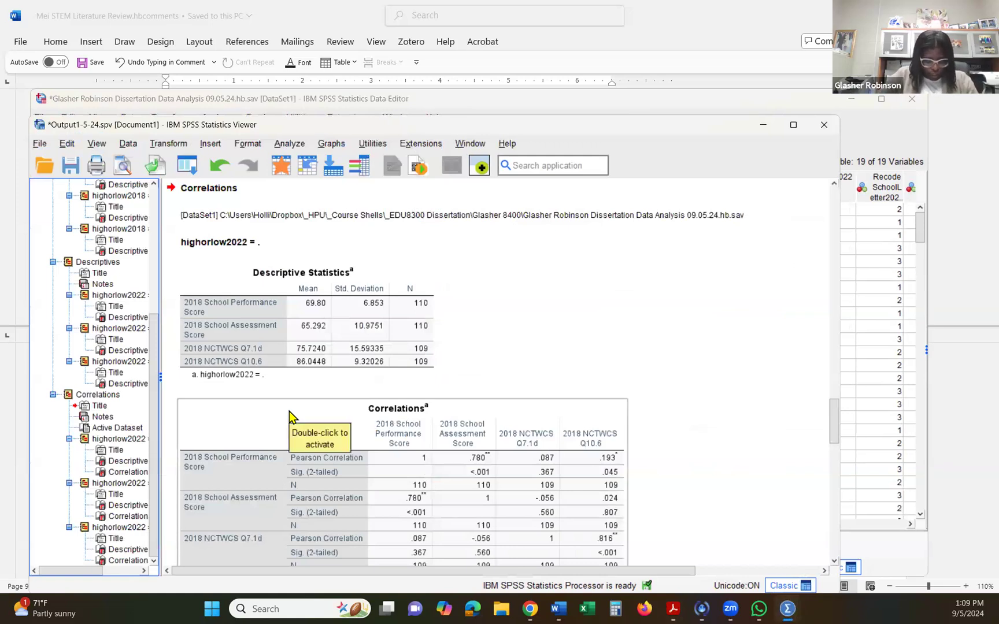
{"action": "scroll", "coordinate": [289, 411], "scroll_direction": "down", "scroll_amount": 3}
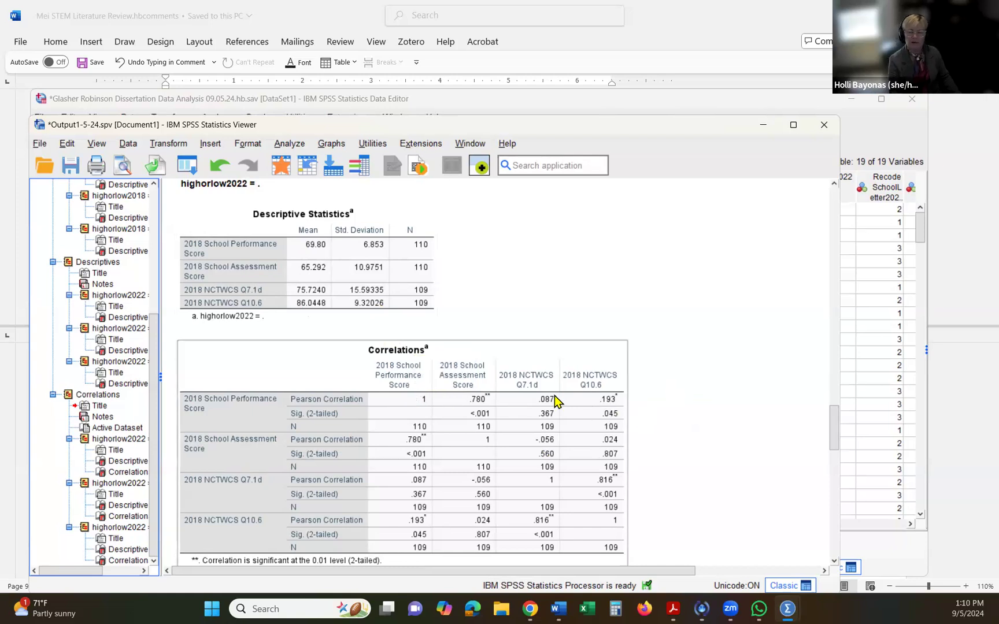
{"action": "scroll", "coordinate": [546, 397], "scroll_direction": "down", "scroll_amount": 1}
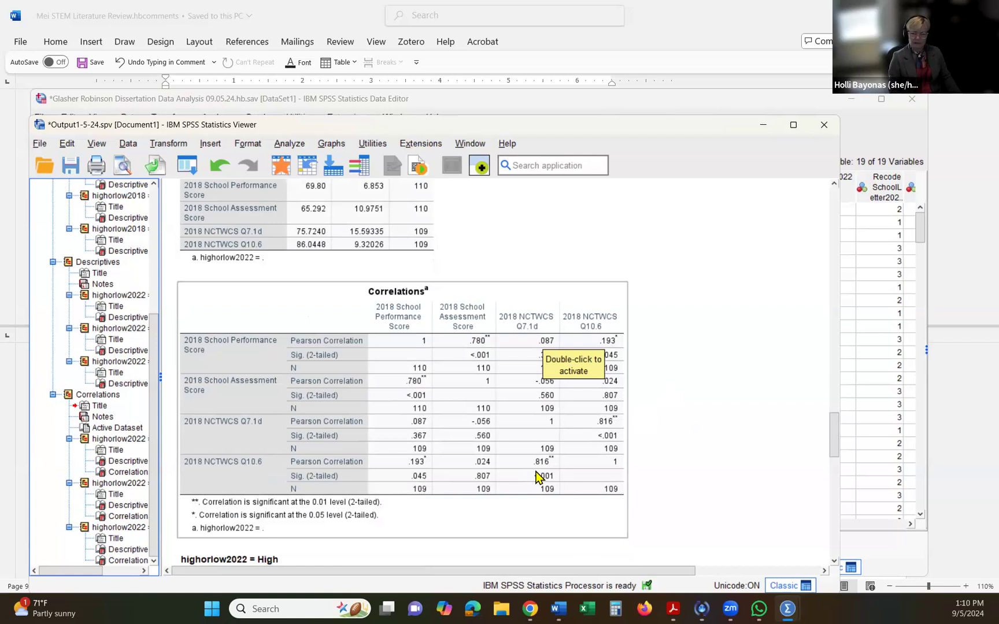
{"action": "scroll", "coordinate": [537, 476], "scroll_direction": "down", "scroll_amount": 2}
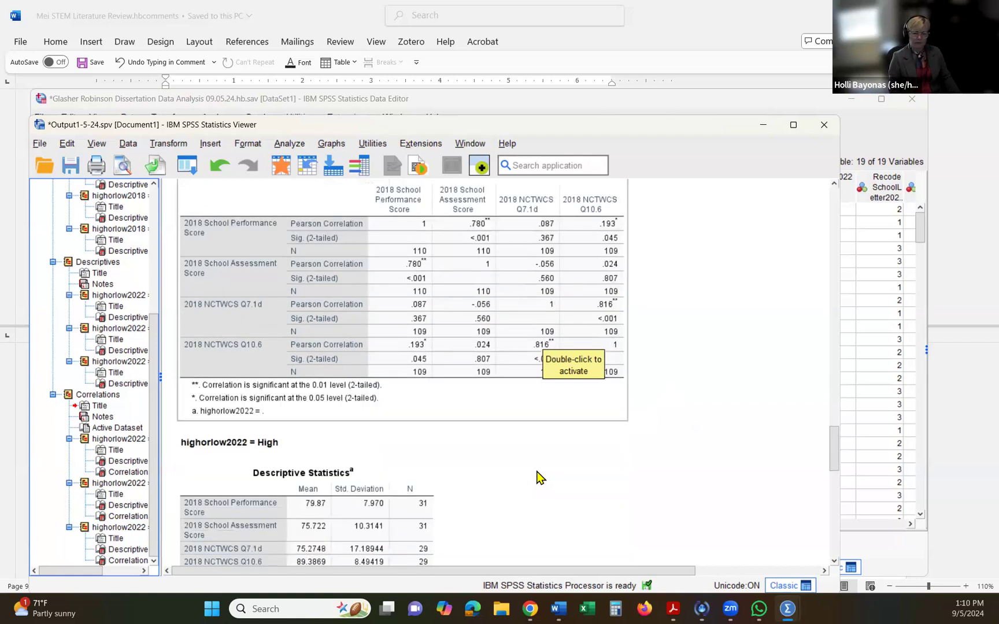
{"action": "scroll", "coordinate": [537, 477], "scroll_direction": "up", "scroll_amount": 2}
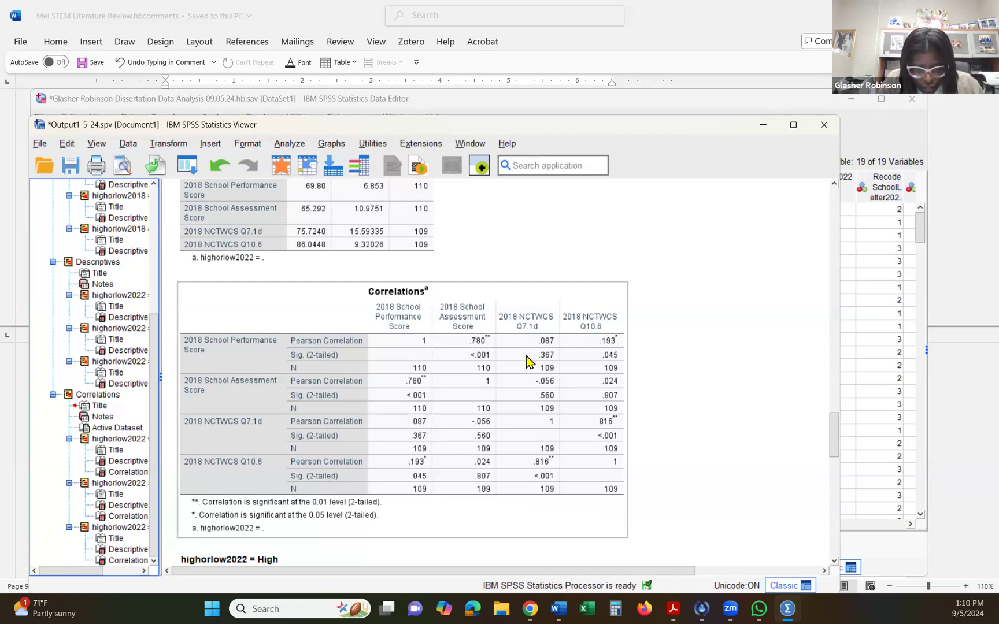
{"action": "scroll", "coordinate": [525, 362], "scroll_direction": "up", "scroll_amount": 1}
{"action": "scroll", "coordinate": [526, 362], "scroll_direction": "up", "scroll_amount": 1}
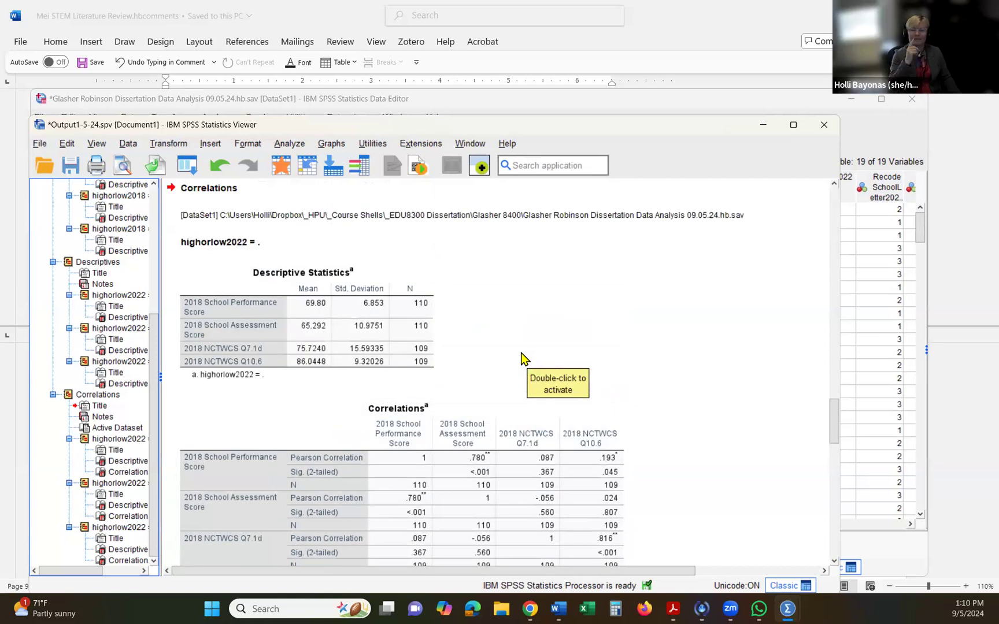
{"action": "left_click", "coordinate": [298, 304]}
{"action": "left_click", "coordinate": [476, 430]}
{"action": "left_click", "coordinate": [296, 347]}
{"action": "left_click", "coordinate": [220, 243]}
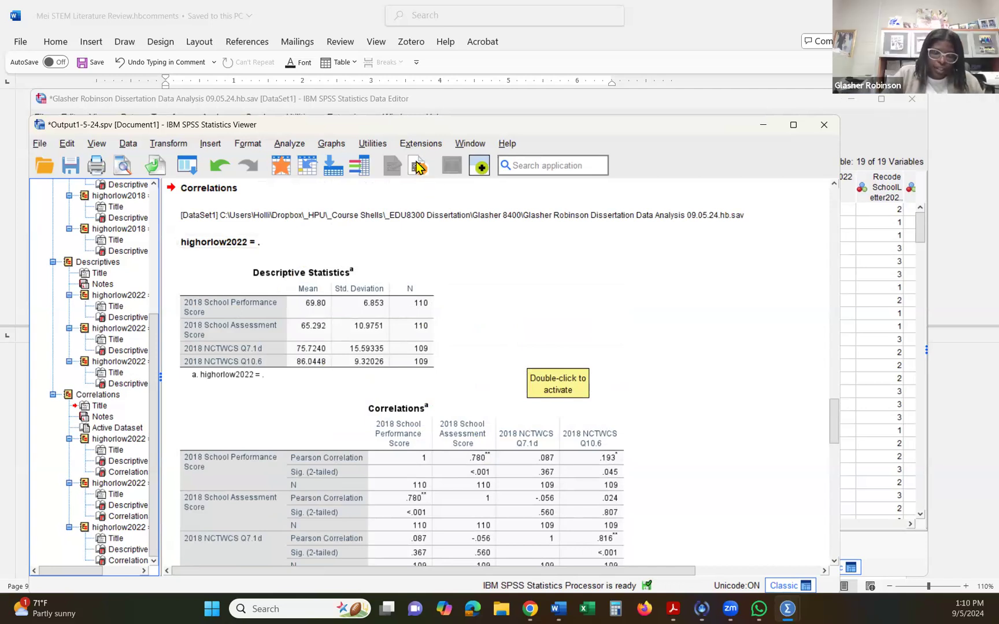
- Set Split File to analyze all cases without creating groups, and rerun the bivariate correlations on the four 2018 variables
{"action": "left_click", "coordinate": [288, 145]}
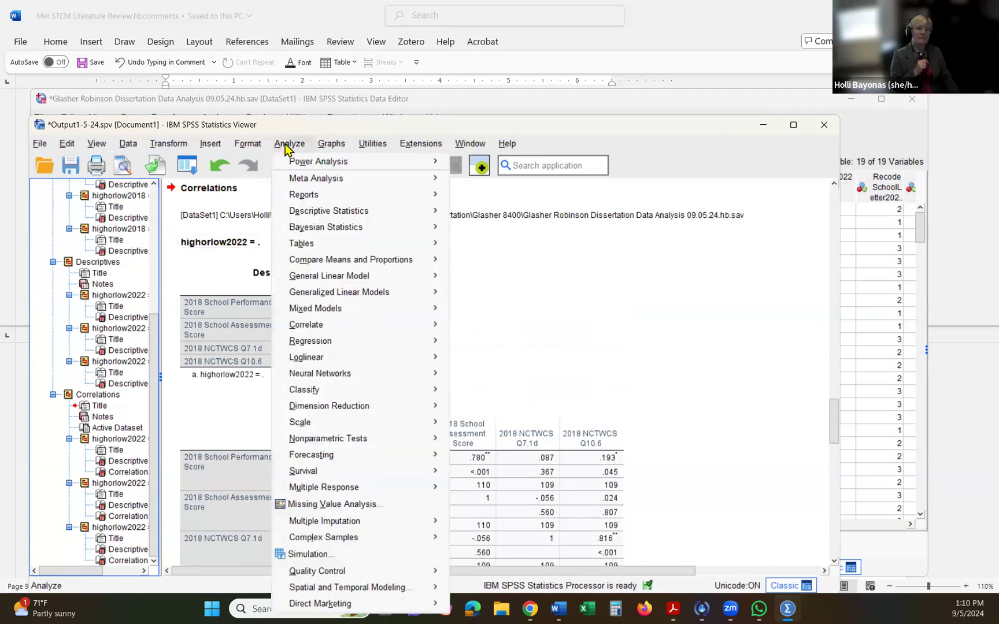
{"action": "mouse_move", "coordinate": [340, 329]}
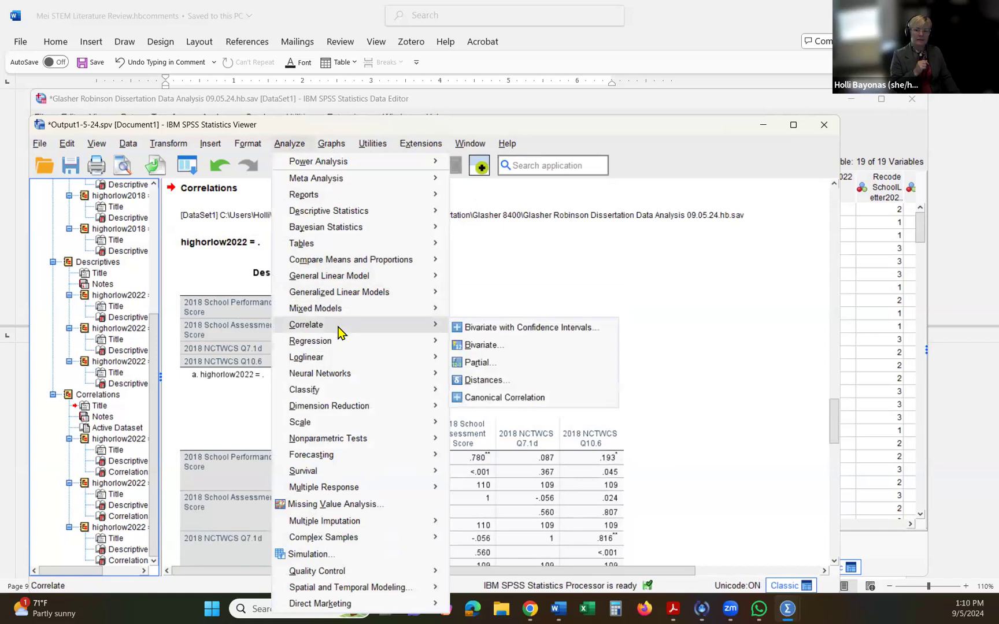
{"action": "left_click", "coordinate": [500, 349]}
{"action": "left_click", "coordinate": [126, 146]}
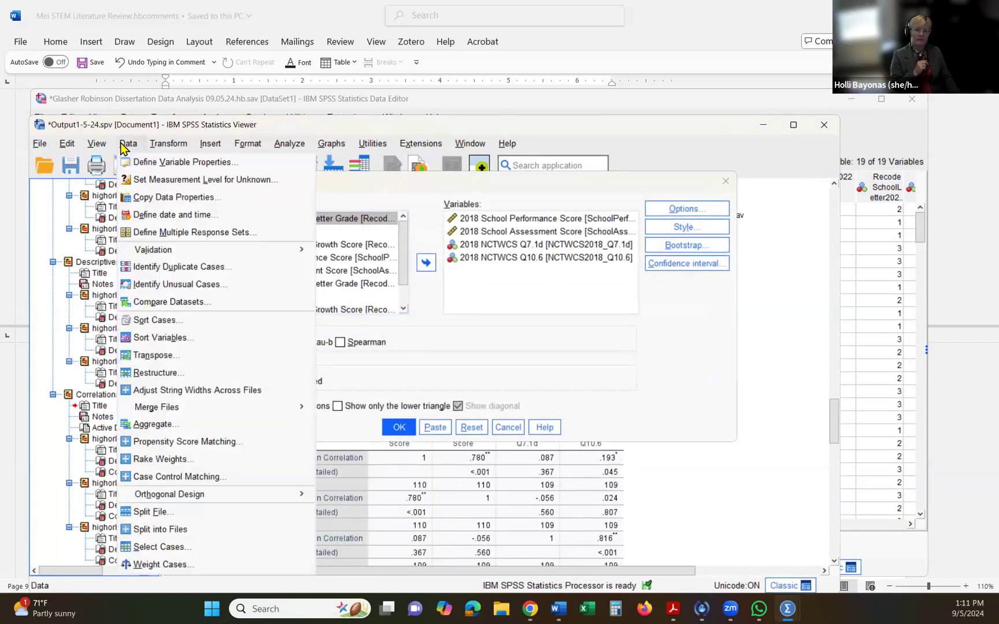
{"action": "left_click", "coordinate": [155, 512]}
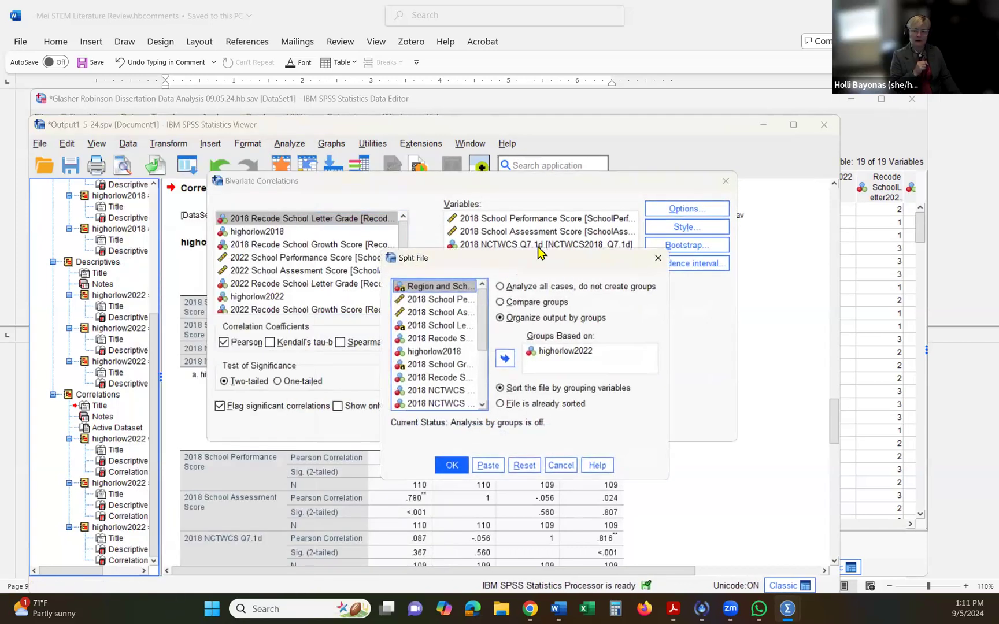
{"action": "left_click", "coordinate": [506, 287]}
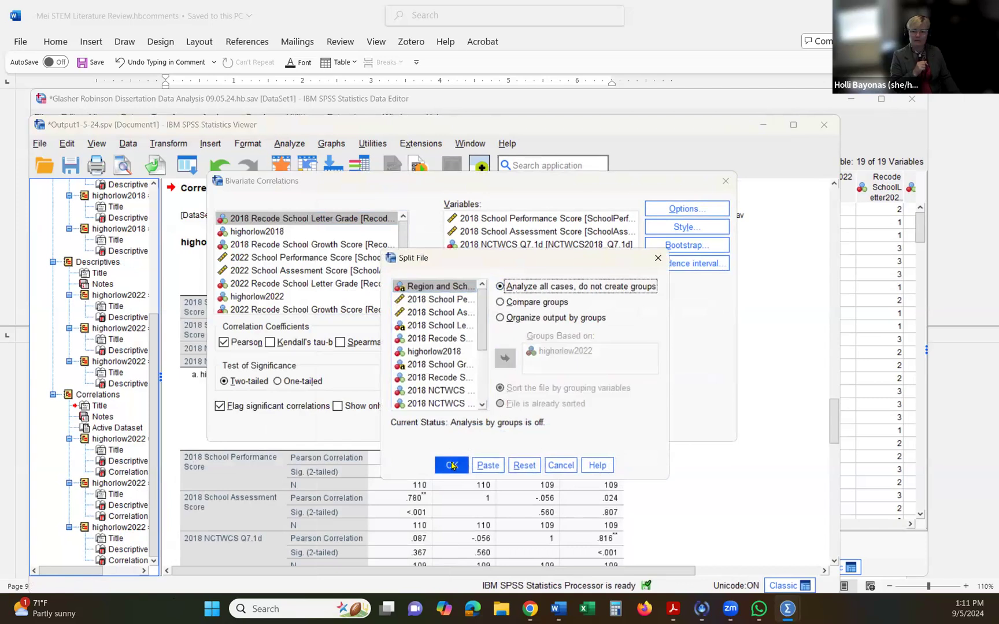
{"action": "left_click", "coordinate": [450, 465]}
{"action": "left_click", "coordinate": [397, 428]}
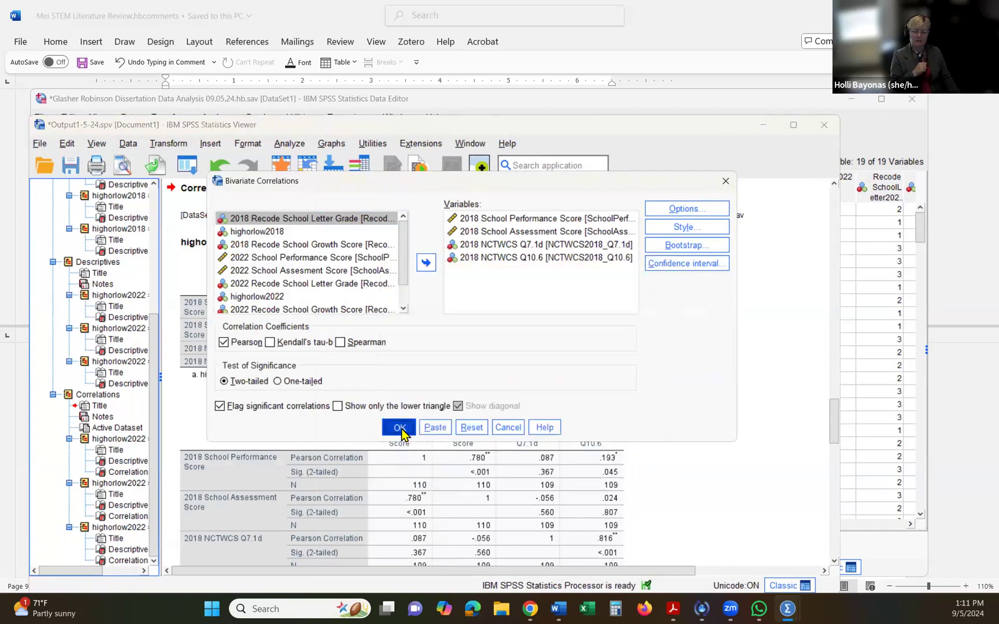
- Delete the earlier Correlations output that was split by highorlow2022, keeping the ungrouped one
{"action": "scroll", "coordinate": [191, 399], "scroll_direction": "down", "scroll_amount": 1}
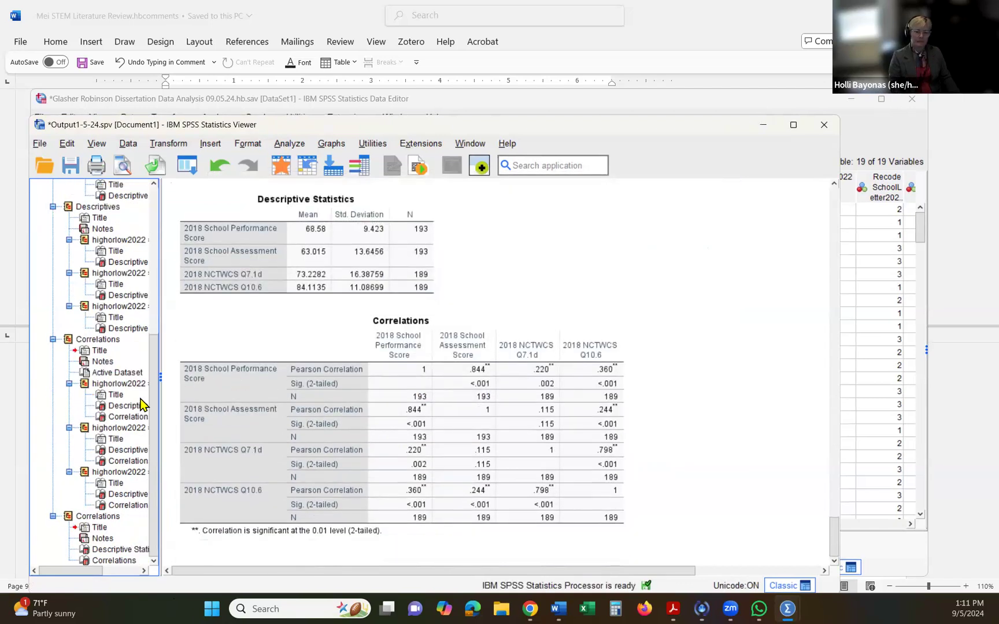
{"action": "left_click", "coordinate": [68, 341]}
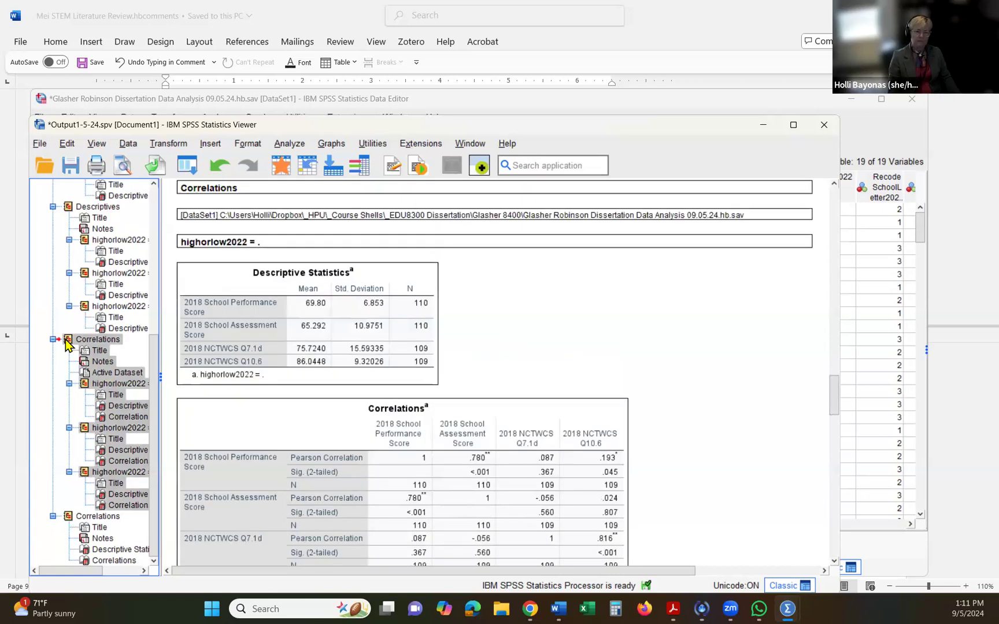
{"action": "key", "text": "Delete"}
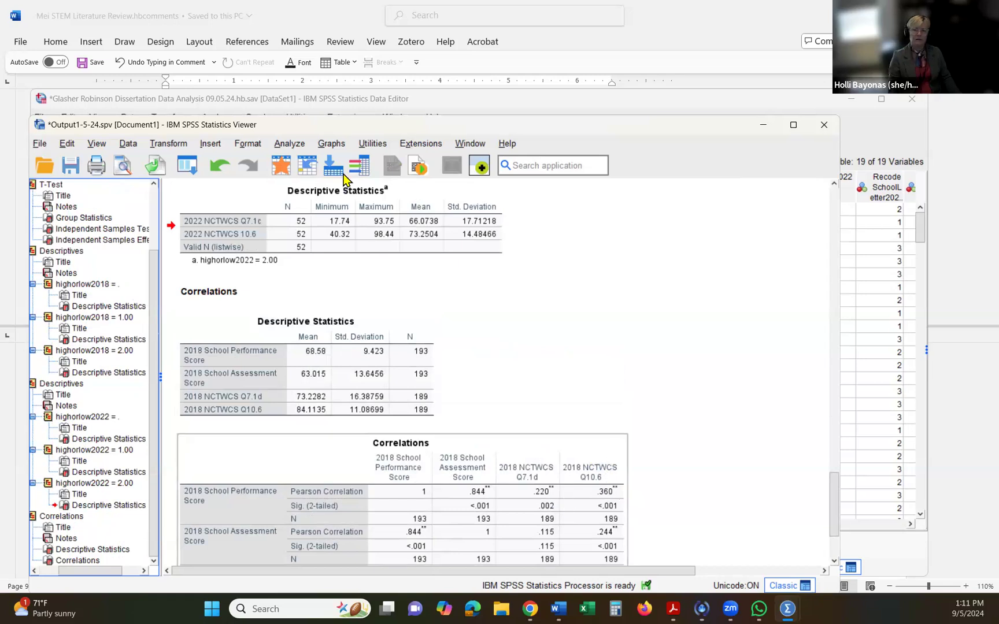
- Reopen the bivariate correlations setup and remove the four 2018 score and NCTWCS variables from the analysis
{"action": "scroll", "coordinate": [343, 179], "scroll_direction": "down", "scroll_amount": 2}
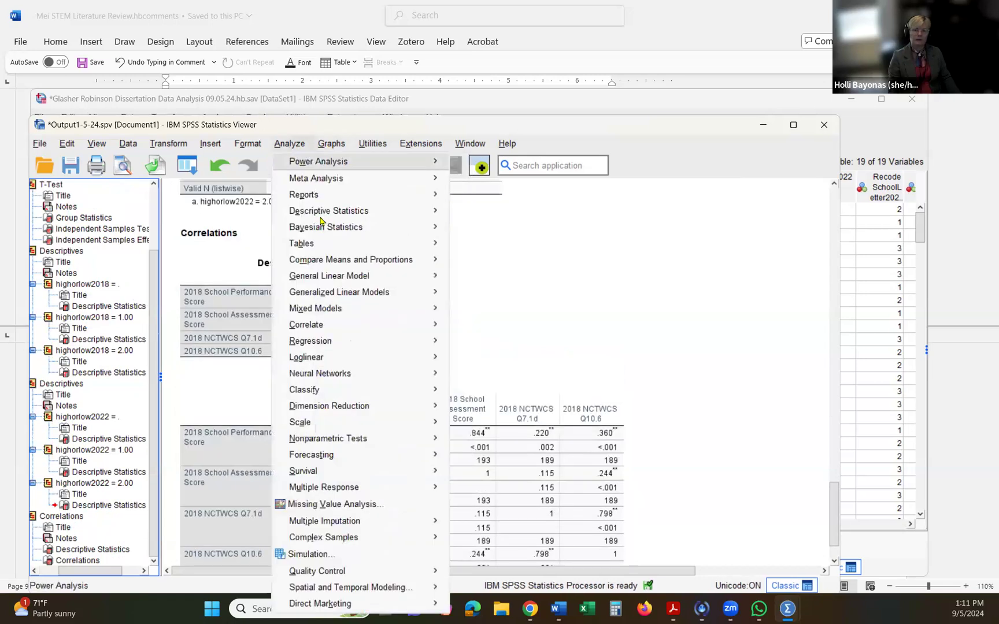
{"action": "mouse_move", "coordinate": [358, 332]}
{"action": "left_click", "coordinate": [512, 349]}
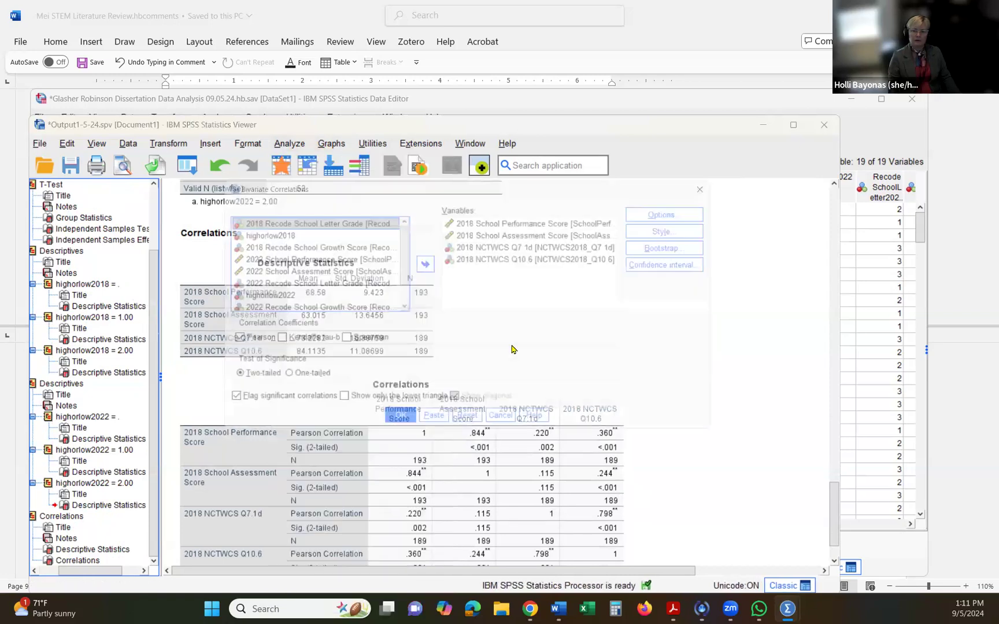
{"action": "left_click", "coordinate": [484, 258]}
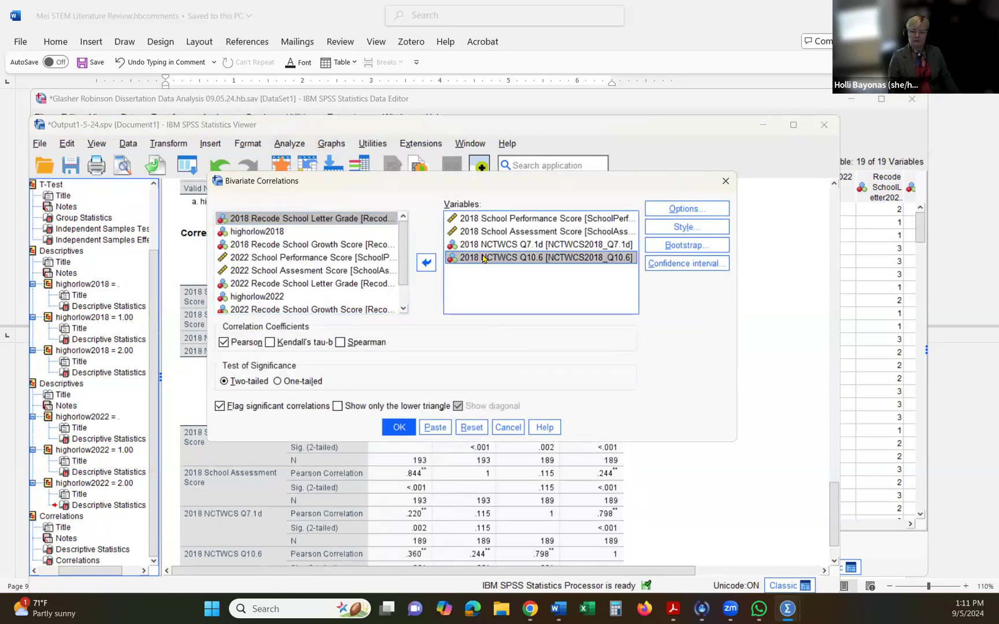
{"action": "left_click", "coordinate": [428, 264]}
{"action": "left_click", "coordinate": [470, 232]}
{"action": "left_click", "coordinate": [428, 266]}
{"action": "left_click", "coordinate": [465, 233]}
{"action": "left_click", "coordinate": [427, 263]}
{"action": "left_click", "coordinate": [457, 220]}
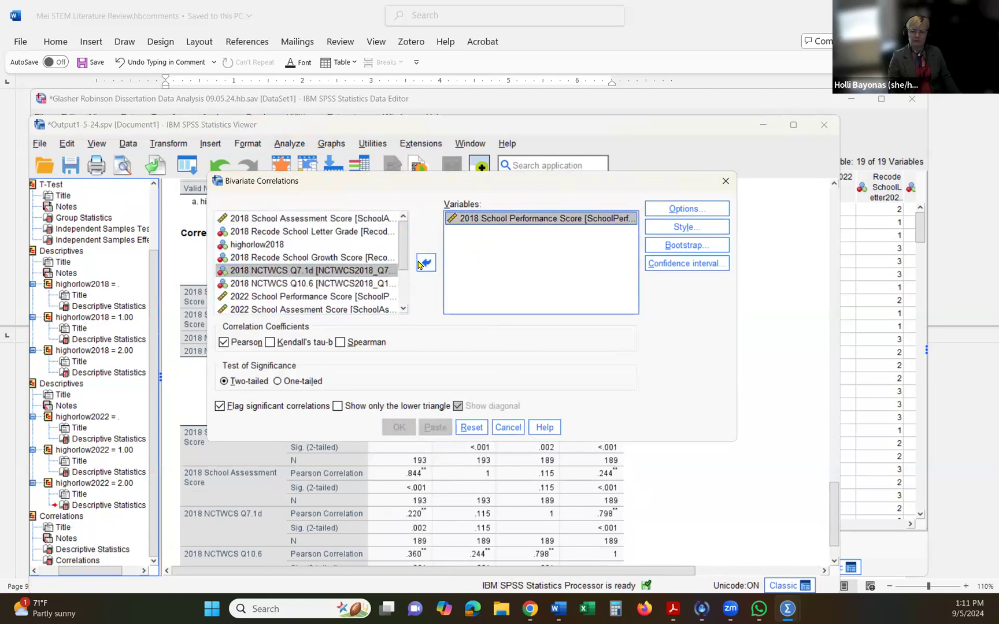
{"action": "left_click", "coordinate": [426, 263]}
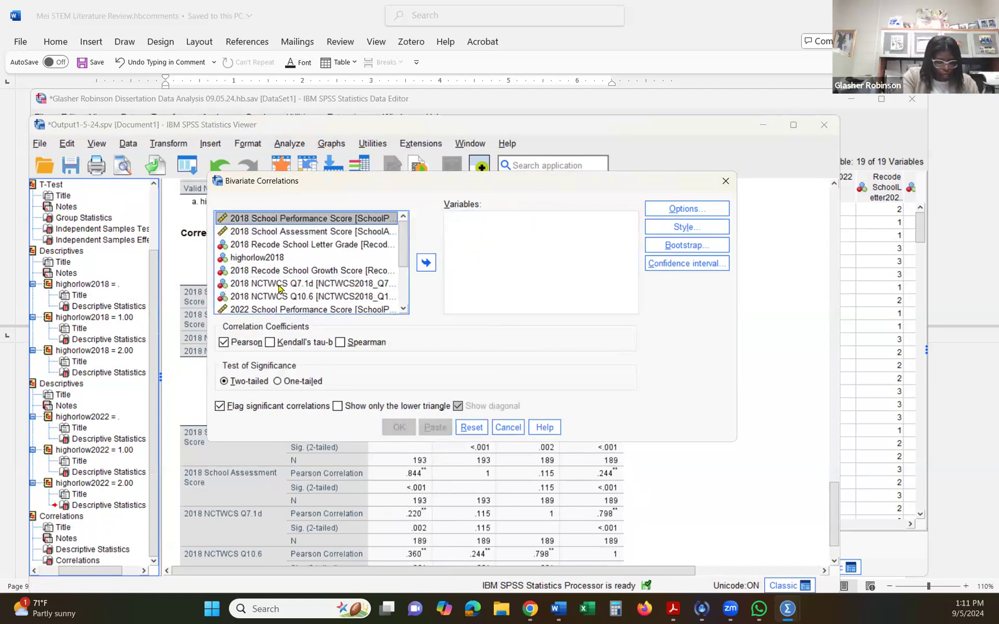
- Run bivariate correlations on 2022 School Performance Score, 2022 School Assesment Score, 2022 NCTWCS Q7.1c and 2022 NCTWCS 10.6
{"action": "scroll", "coordinate": [280, 287], "scroll_direction": "down", "scroll_amount": 1}
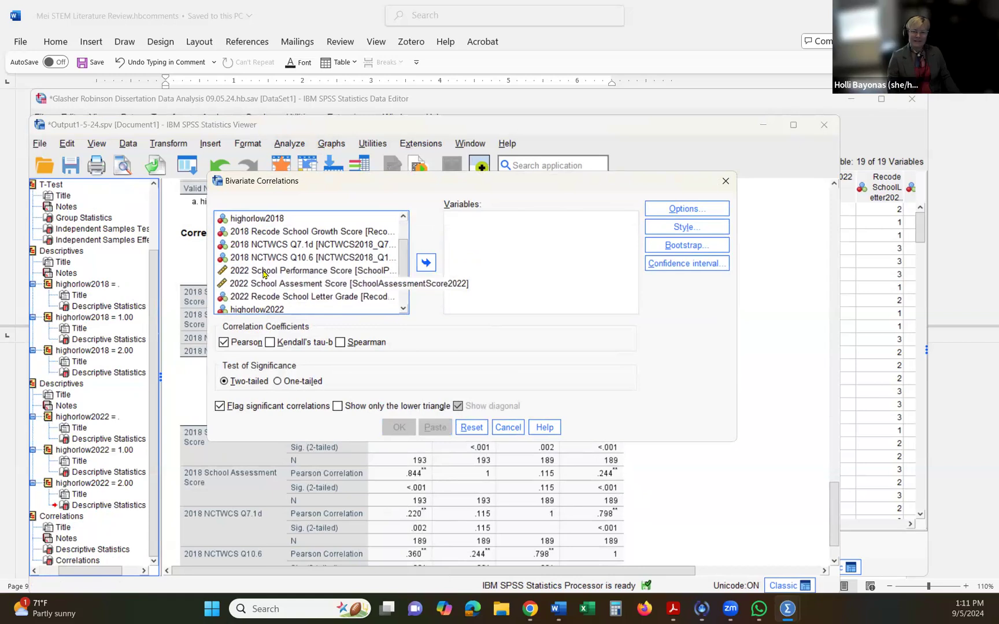
{"action": "left_click_drag", "start_coordinate": [271, 271], "coordinate": [457, 267]}
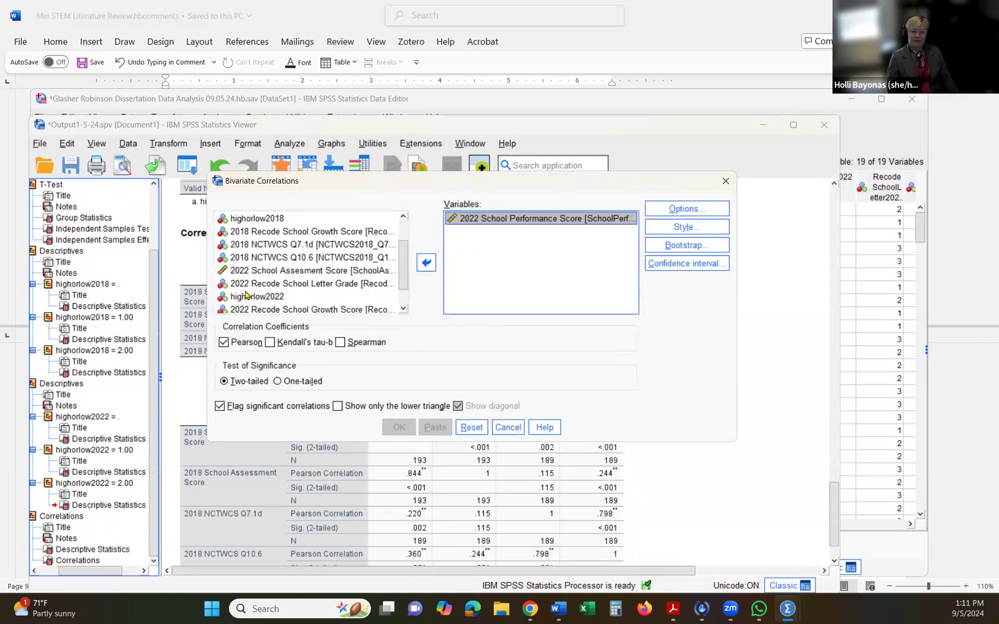
{"action": "left_click_drag", "start_coordinate": [246, 276], "coordinate": [472, 270]}
{"action": "left_click_drag", "start_coordinate": [289, 307], "coordinate": [459, 279]}
{"action": "left_click_drag", "start_coordinate": [284, 312], "coordinate": [464, 298]}
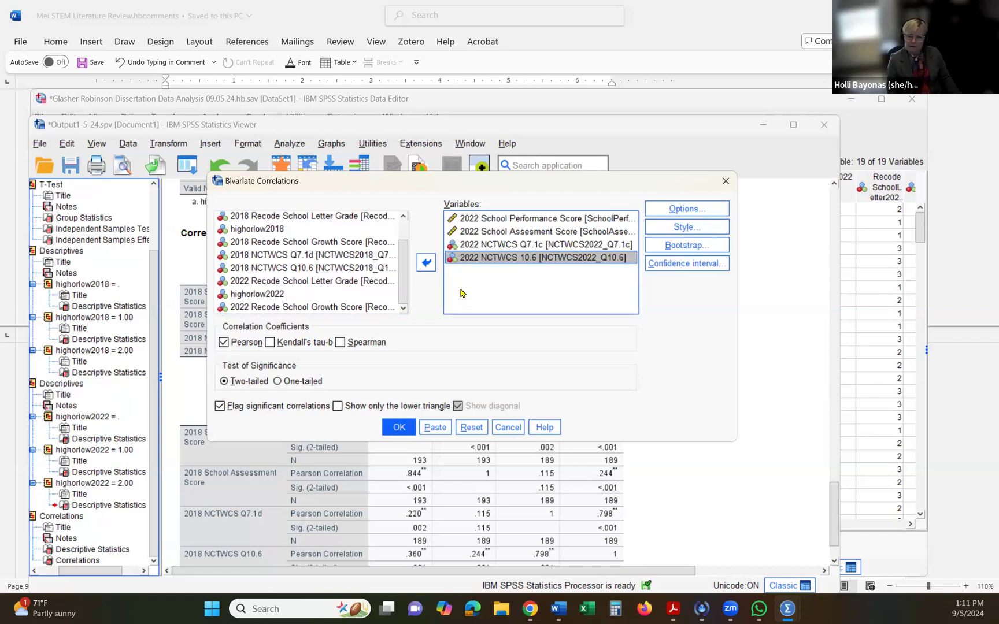
{"action": "left_click", "coordinate": [400, 429]}
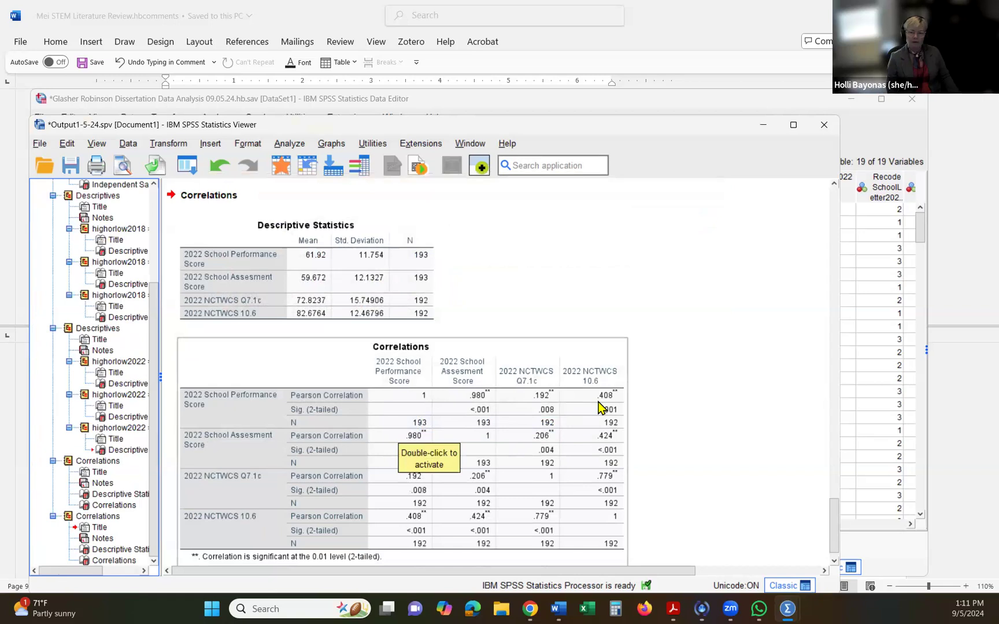
{"action": "scroll", "coordinate": [375, 299], "scroll_direction": "down", "scroll_amount": 1}
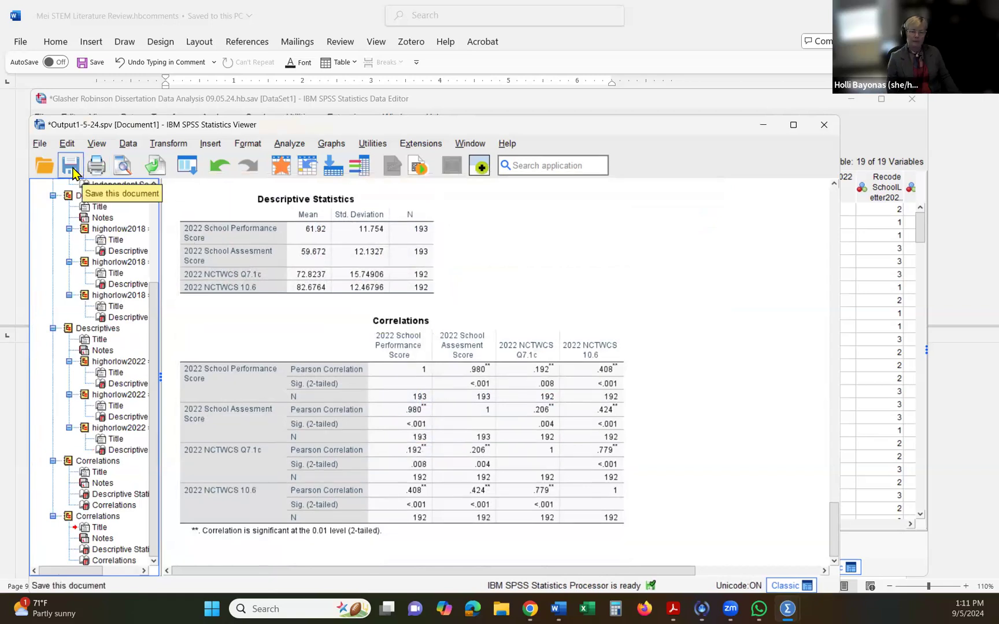
- Save the output document and the dataset file, and move the Data Editor window off the Word document's ribbon
{"action": "left_click", "coordinate": [71, 167]}
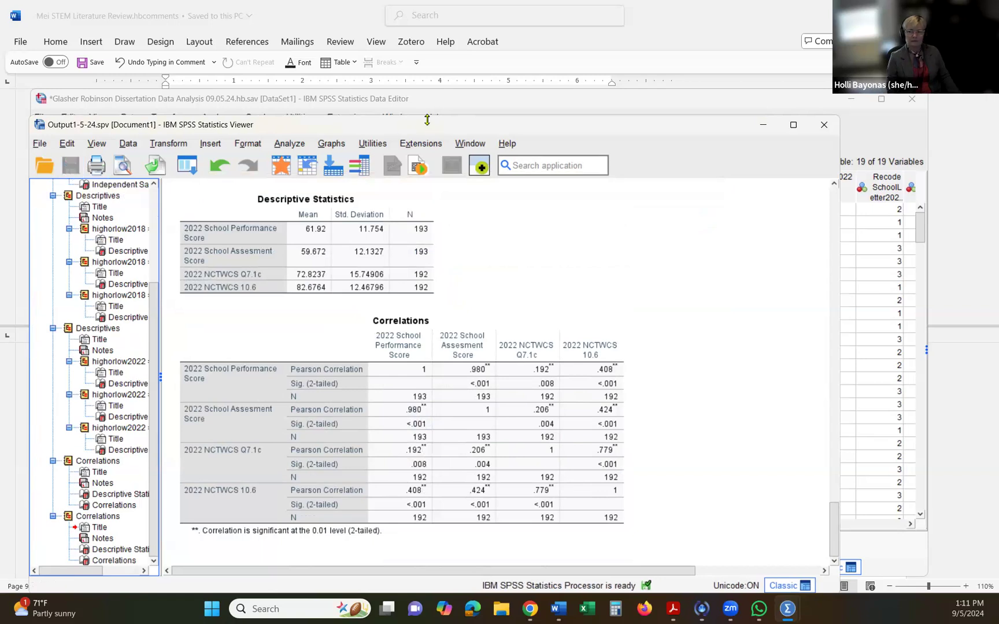
{"action": "left_click_drag", "start_coordinate": [427, 119], "coordinate": [428, 125]}
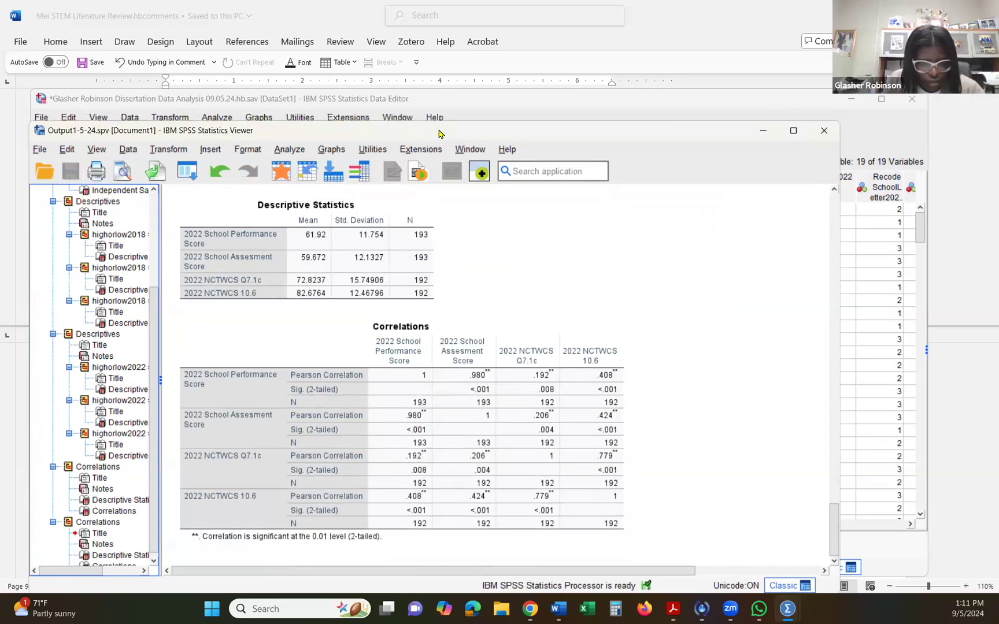
{"action": "left_click", "coordinate": [445, 100]}
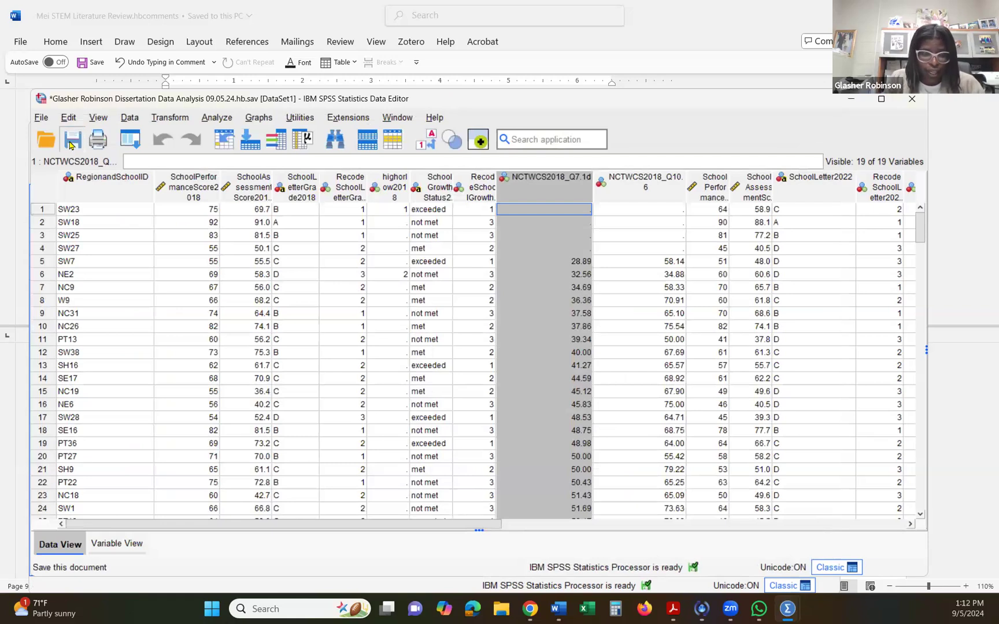
{"action": "left_click", "coordinate": [71, 141]}
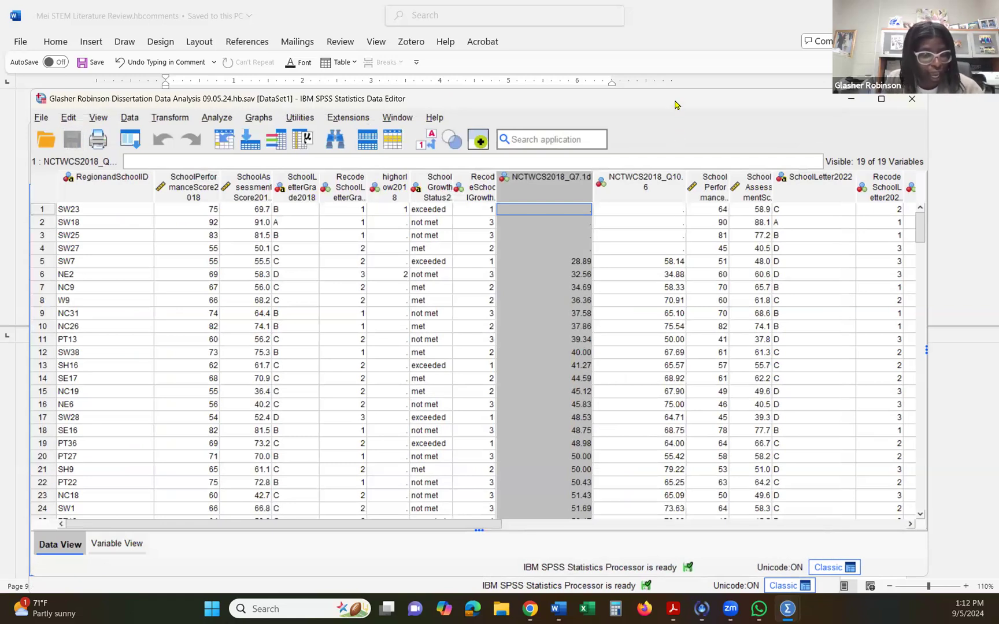
{"action": "left_click_drag", "start_coordinate": [674, 105], "coordinate": [608, 134]}
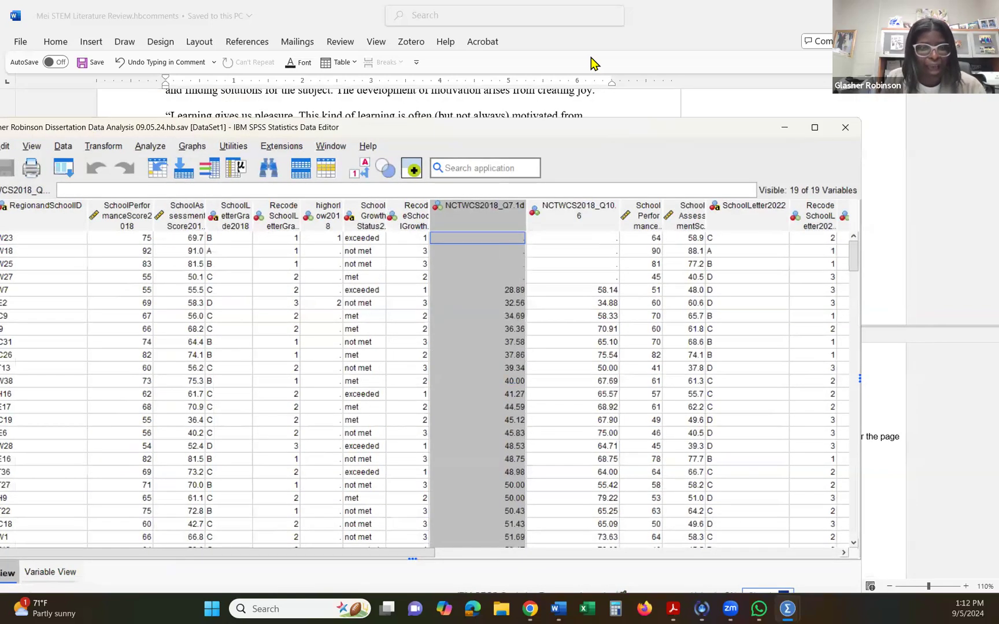